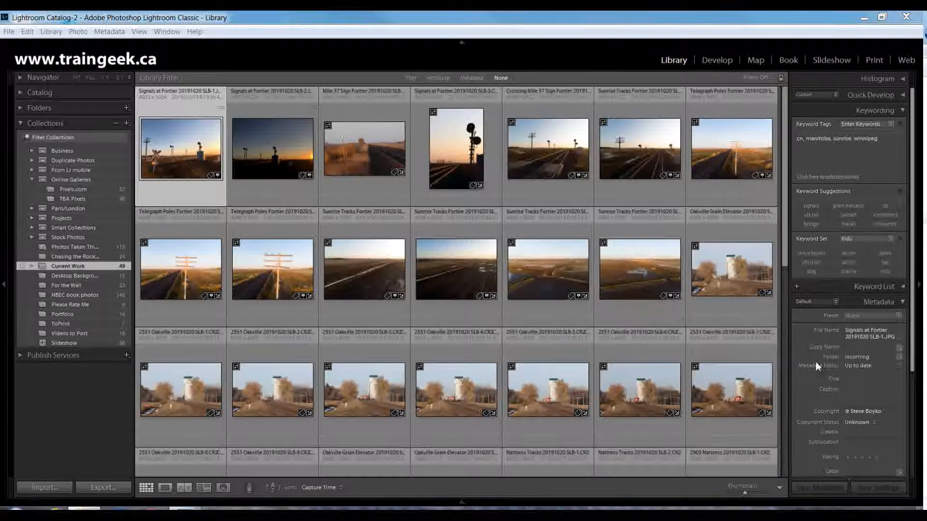
Step: Compare the camera and capture metadata of the first signals photo, the Mile 37 sign, a telegraph poles shot and a sunrise tracks shot
scroll(914, 400, "down", 3)
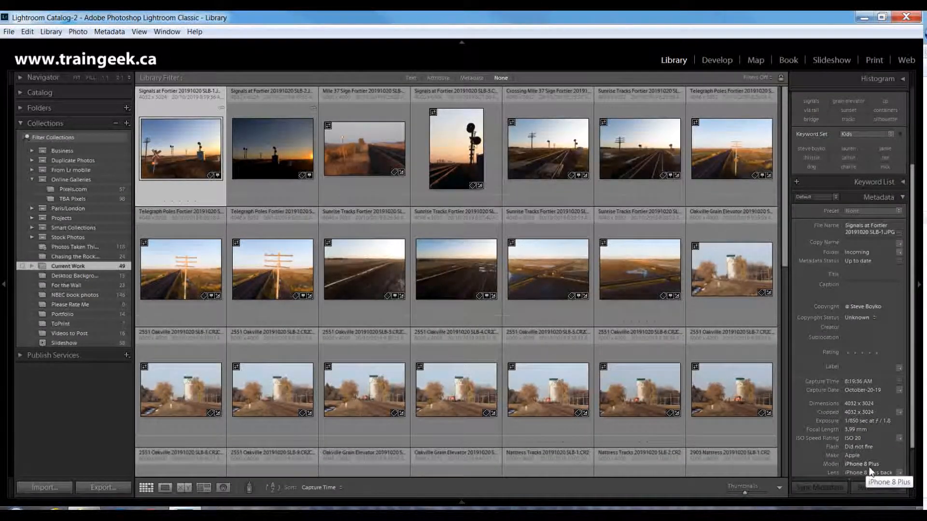
left_click(375, 165)
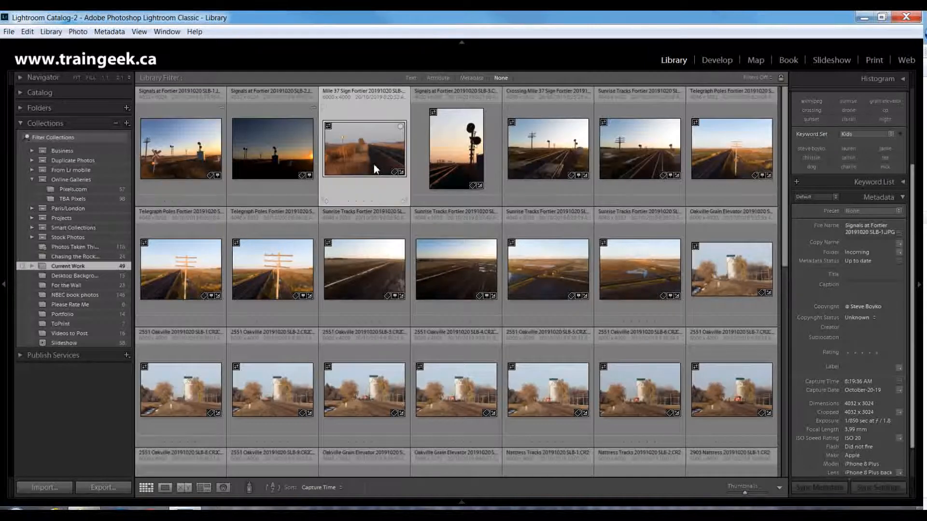
scroll(912, 412, "down", 1)
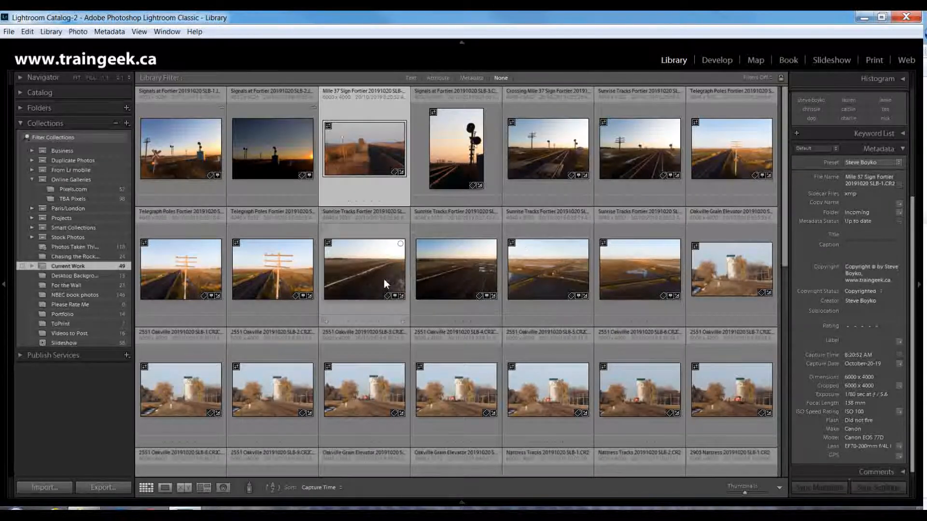
left_click(309, 280)
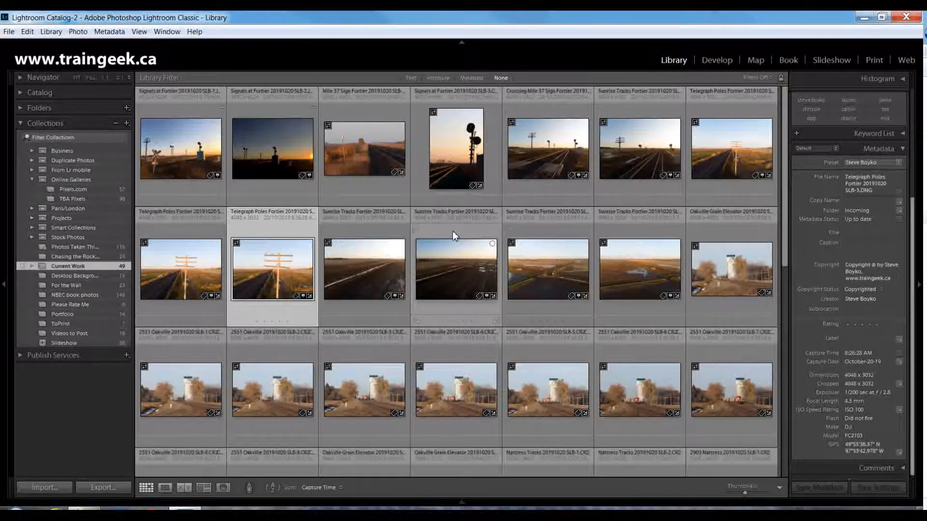
left_click(445, 262)
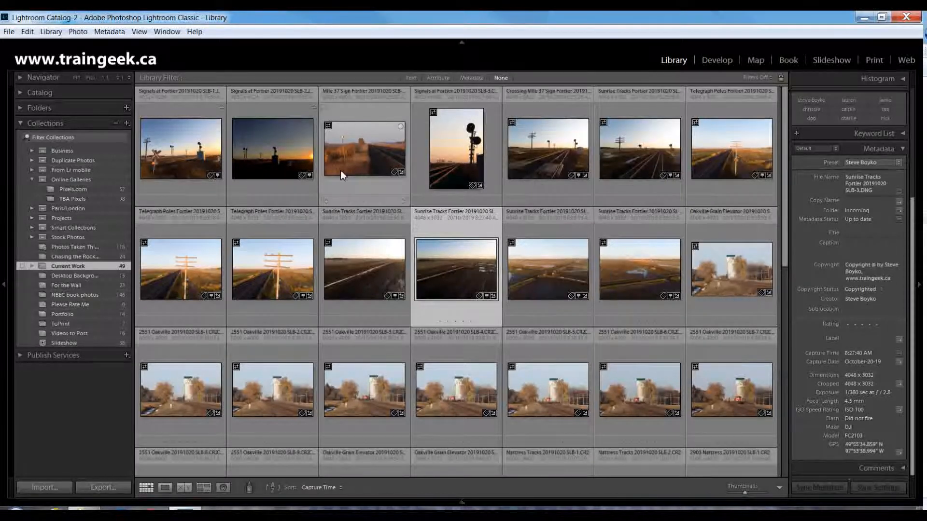
left_click(364, 155)
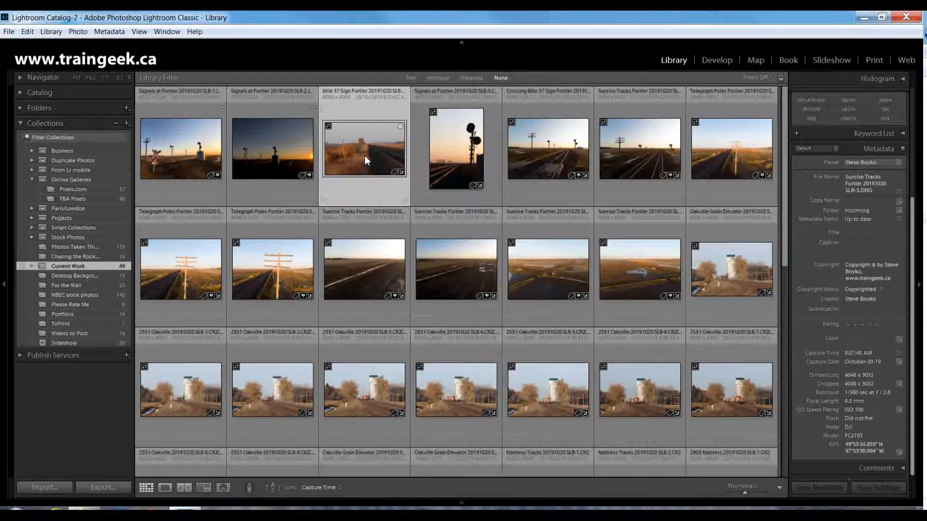
Step: Open Signals at Fortier 20191020 SLB-1.JPG for developing, try the Generic Backlit preset and apply Generic Landscape instead
left_click(197, 155)
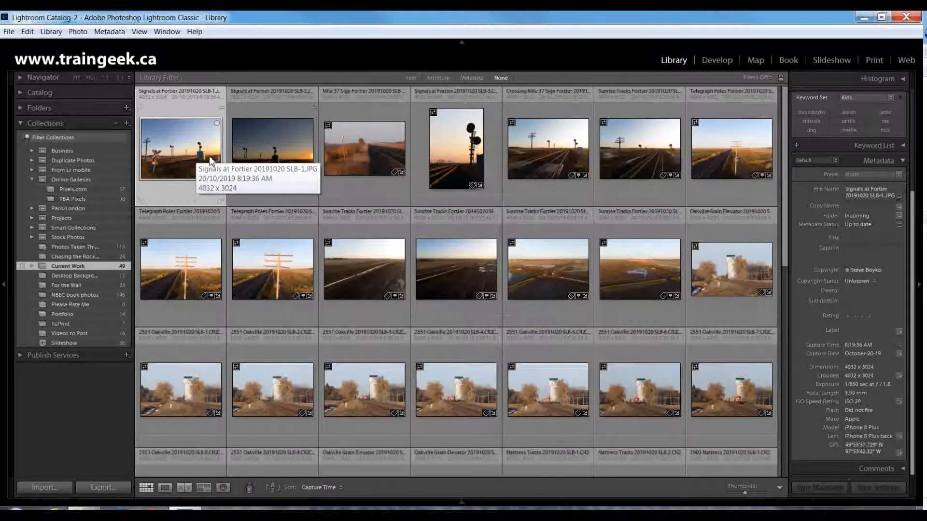
key("d")
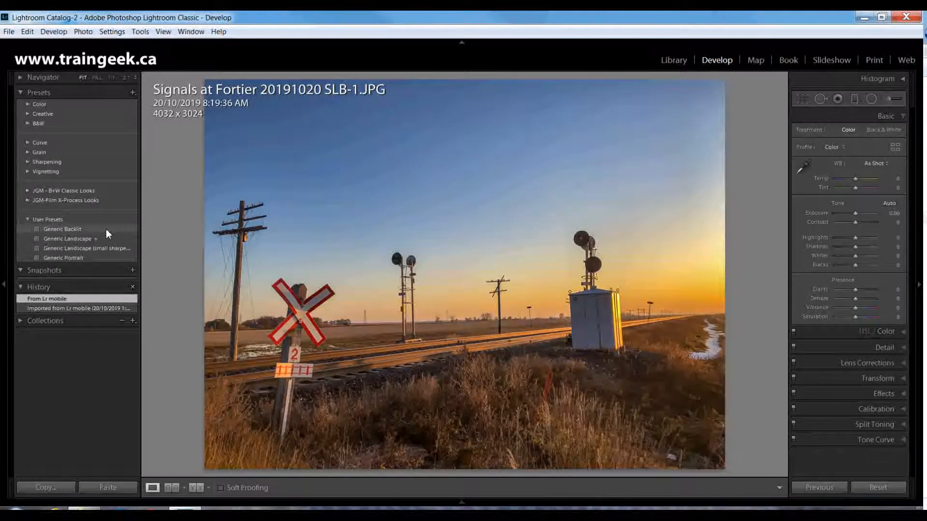
left_click(106, 229)
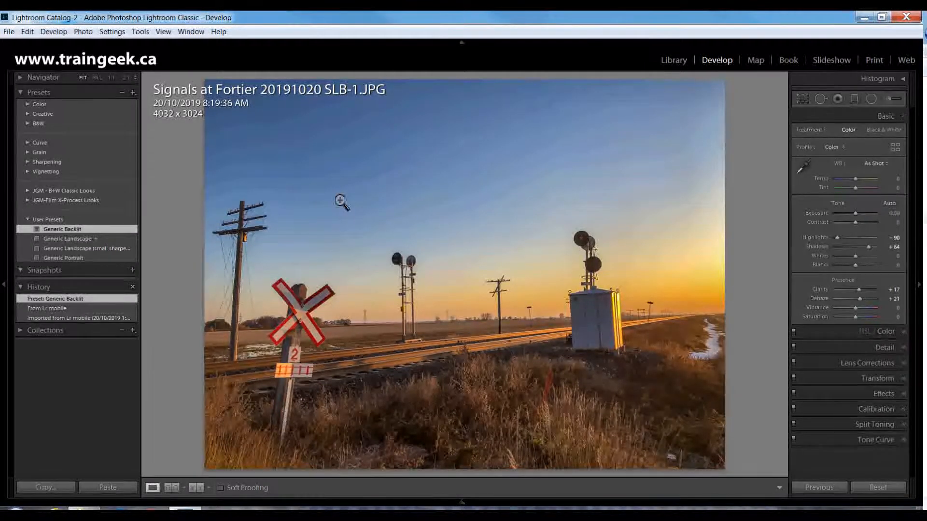
left_click(123, 241)
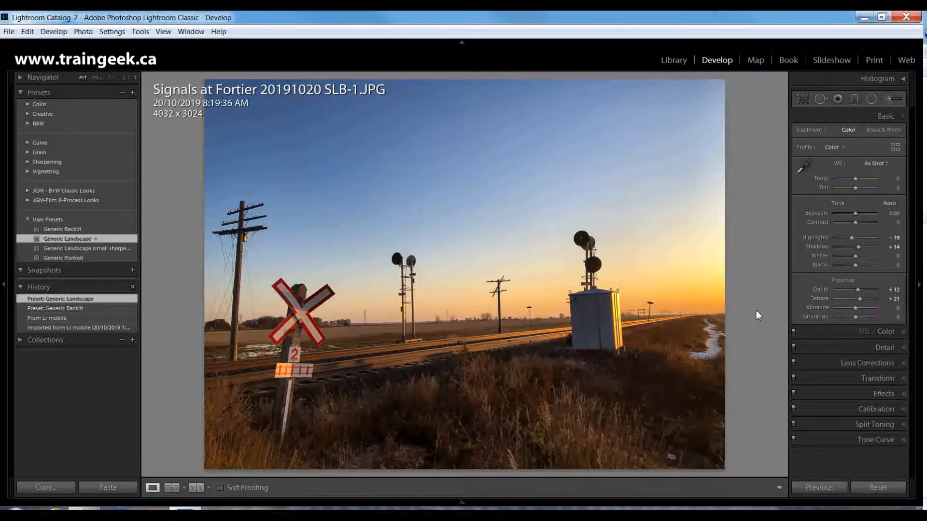
Step: Straighten the photo along the horizon with a crop angle of 1.99
key("r")
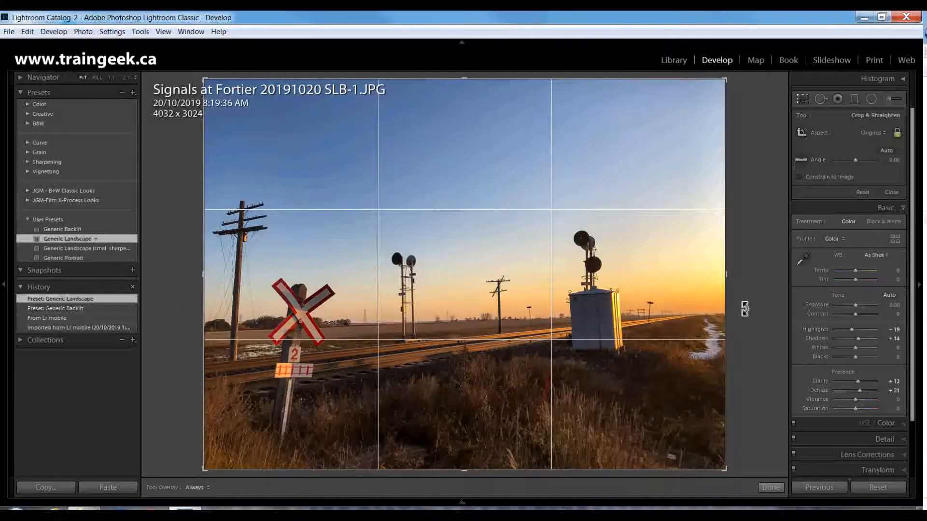
left_click_drag(761, 300, 757, 308)
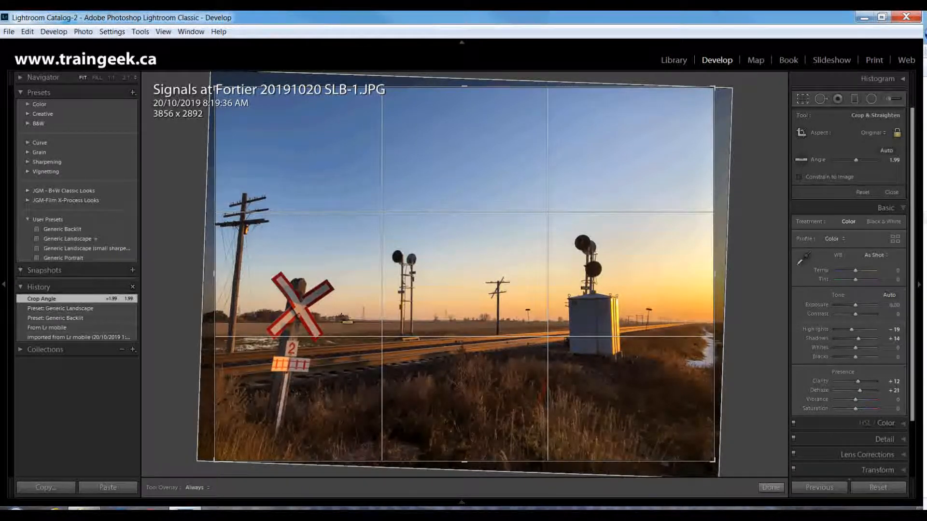
left_click_drag(257, 322, 694, 322)
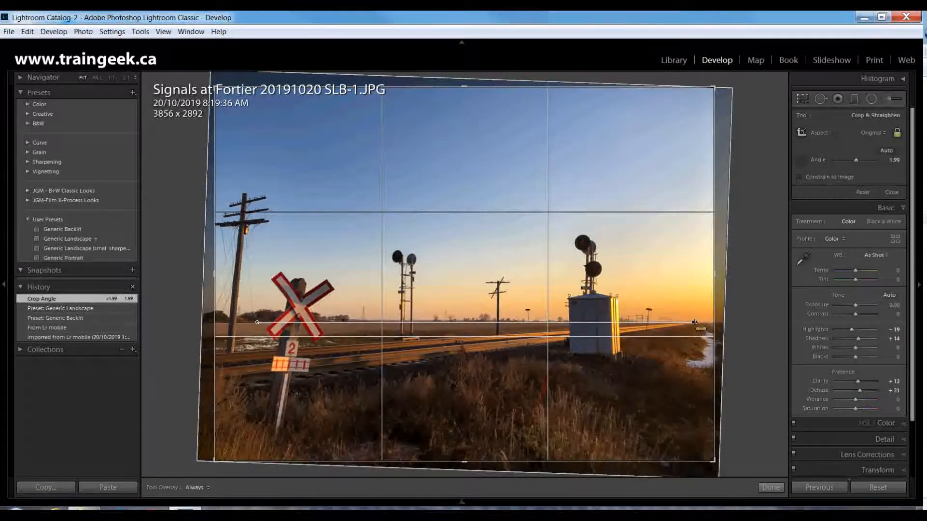
left_click_drag(694, 322, 692, 321)
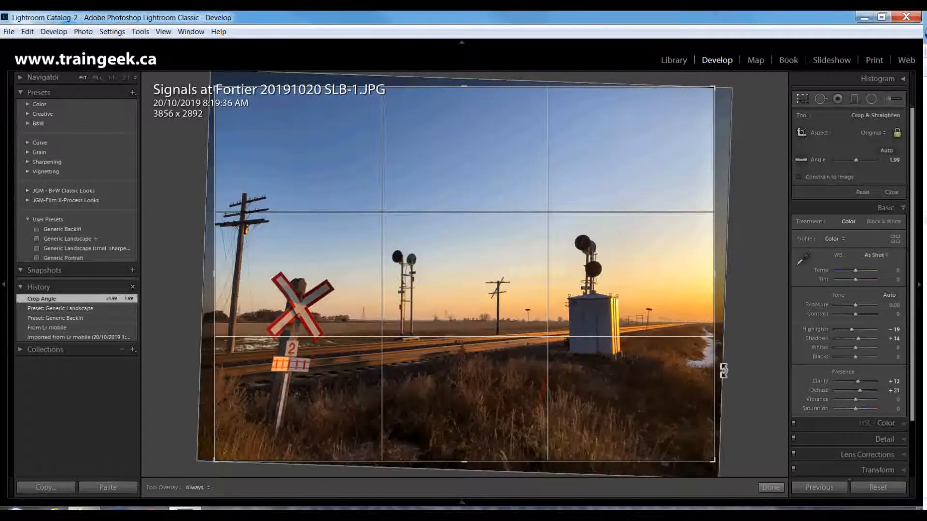
left_click(770, 488)
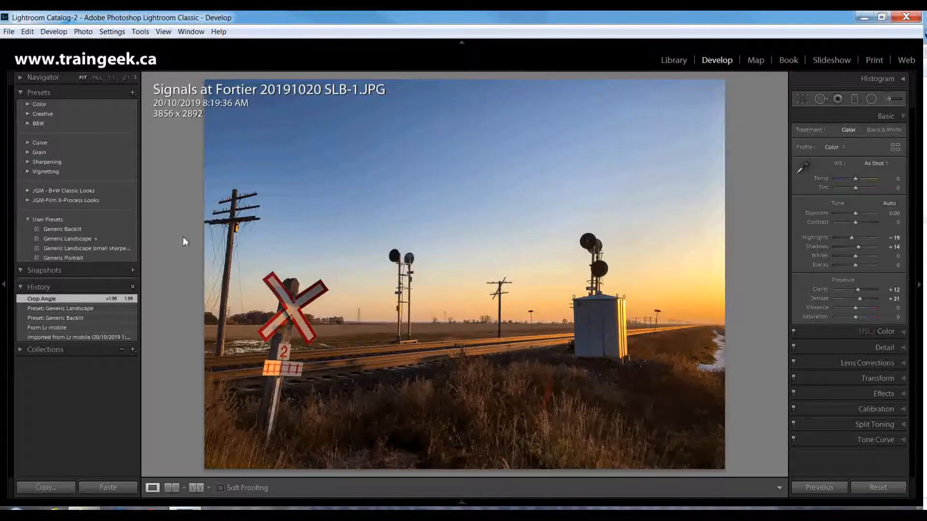
Step: Tighten the crop to 3714 x 2786 and shift the image inside it to trim the snow patch beside the tracks
key("r")
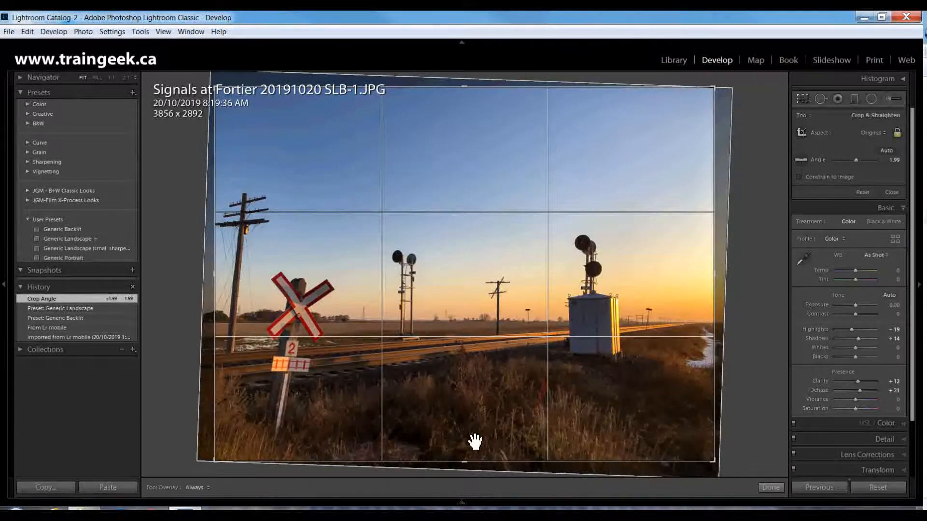
left_click_drag(720, 467, 705, 454)
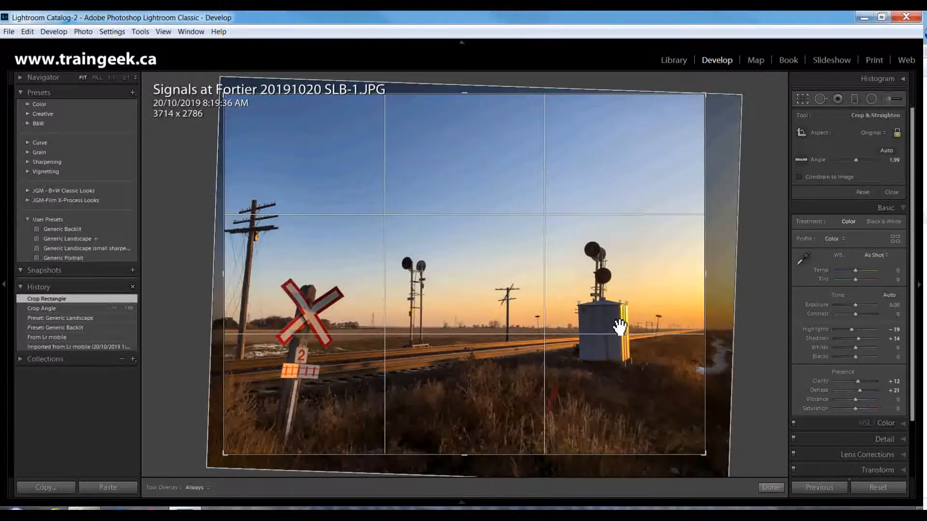
left_click_drag(615, 325, 619, 323)
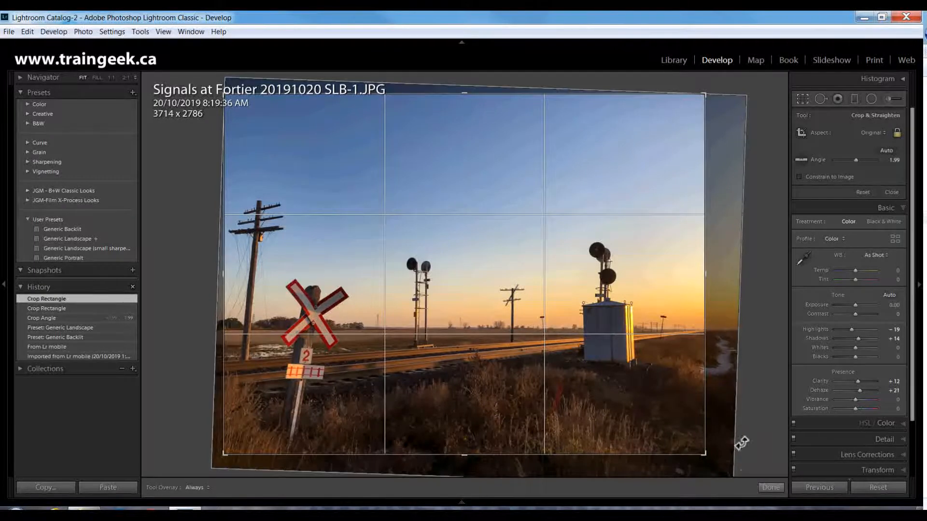
left_click(766, 489)
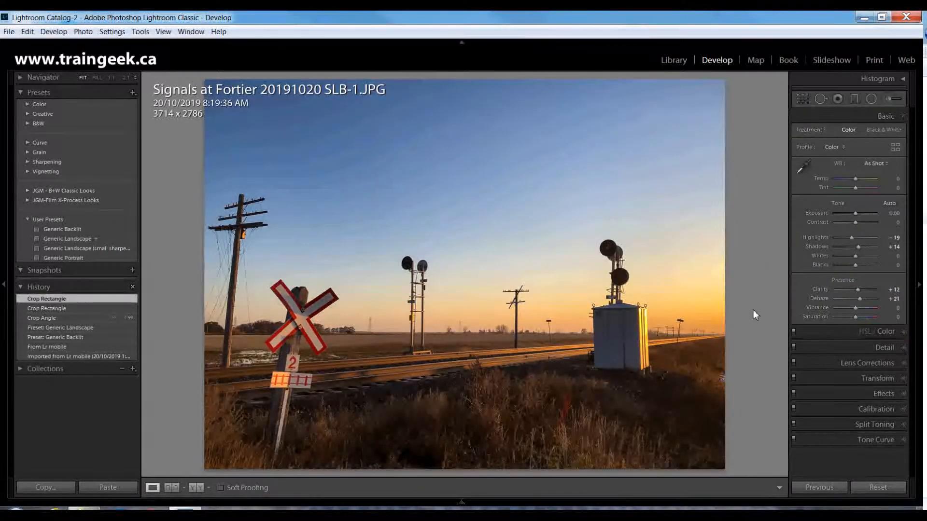
Step: Set the sharpening Masking to 100 while previewing the edge mask
left_click(874, 348)
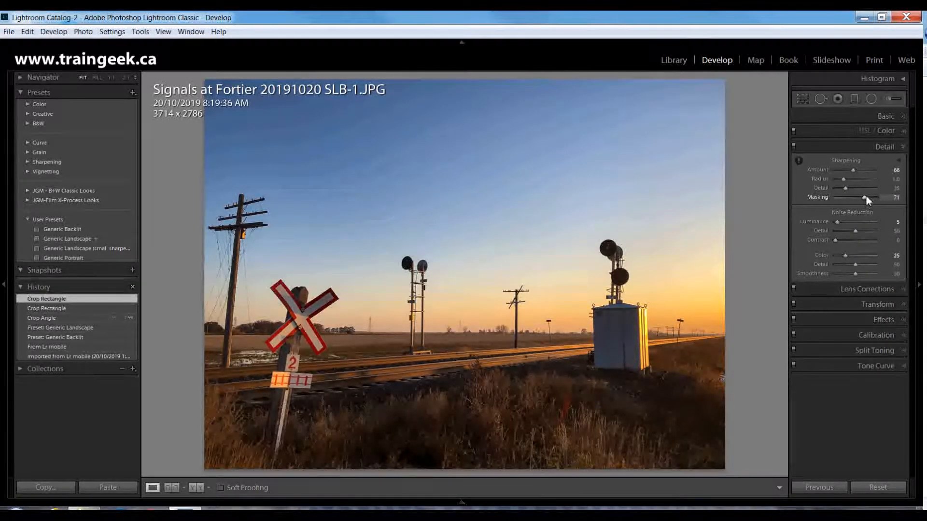
key("alt")
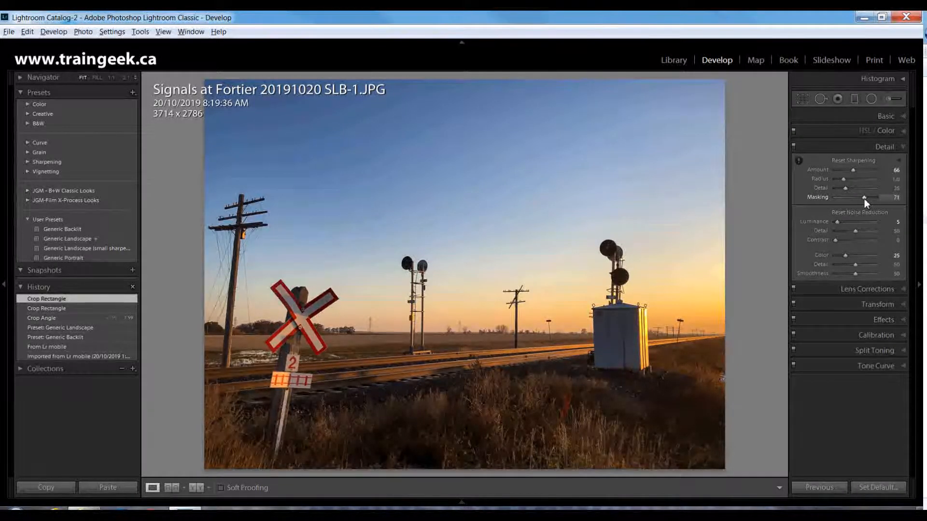
left_click(864, 199, "alt")
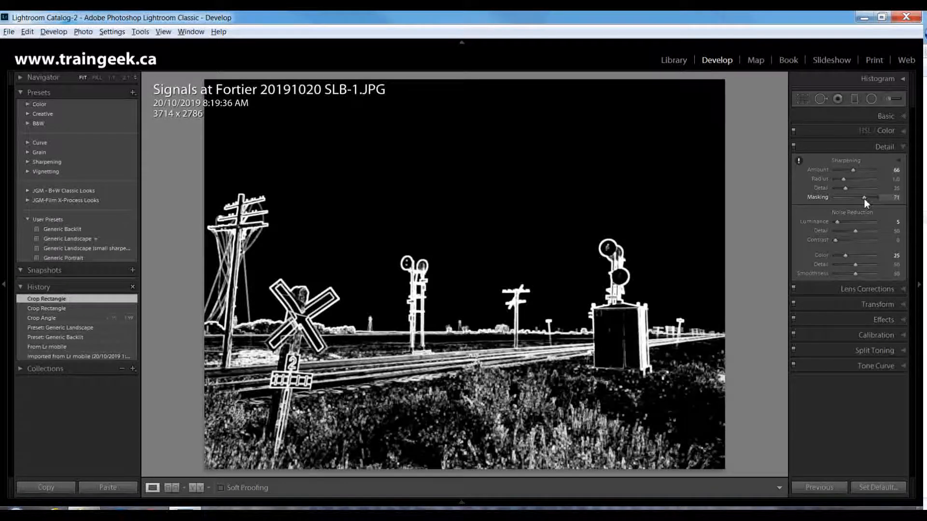
left_click_drag(863, 199, 875, 198)
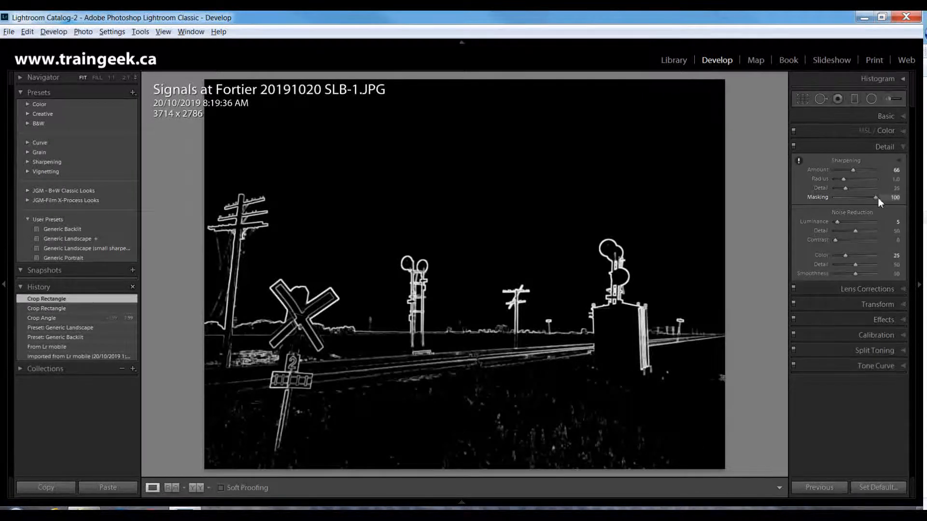
left_click_drag(884, 197, 888, 198)
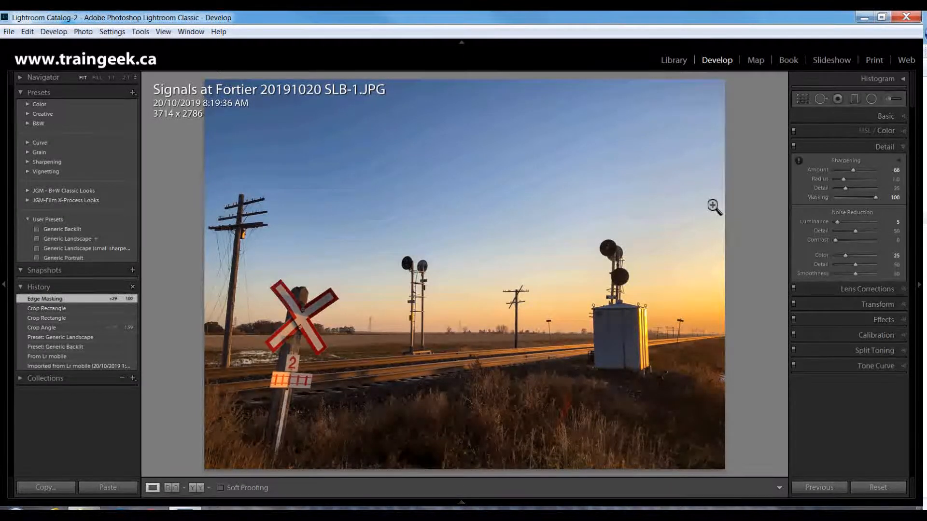
Step: Compare the photo with and without the new sharpening masking, both in full view and enlarged on the trackside grass, leaving the masking applied
key("ctrl+z")
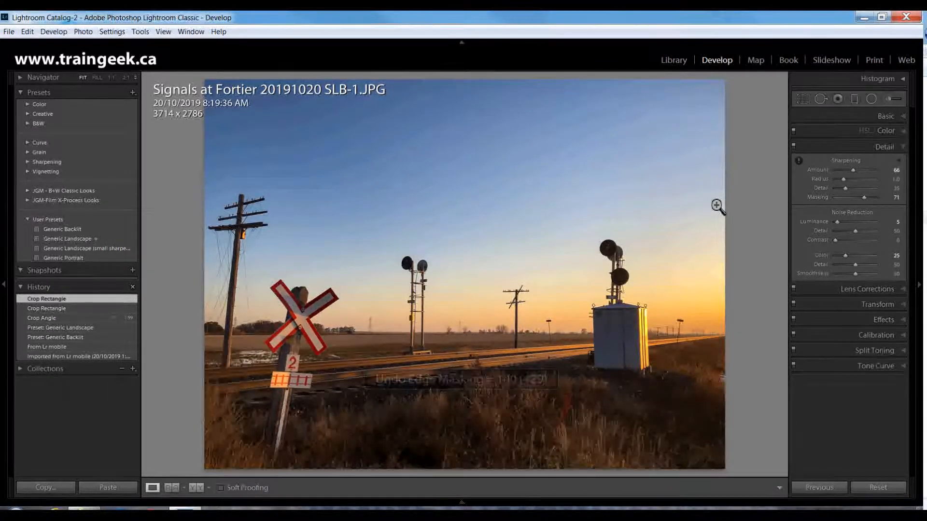
key("ctrl+y")
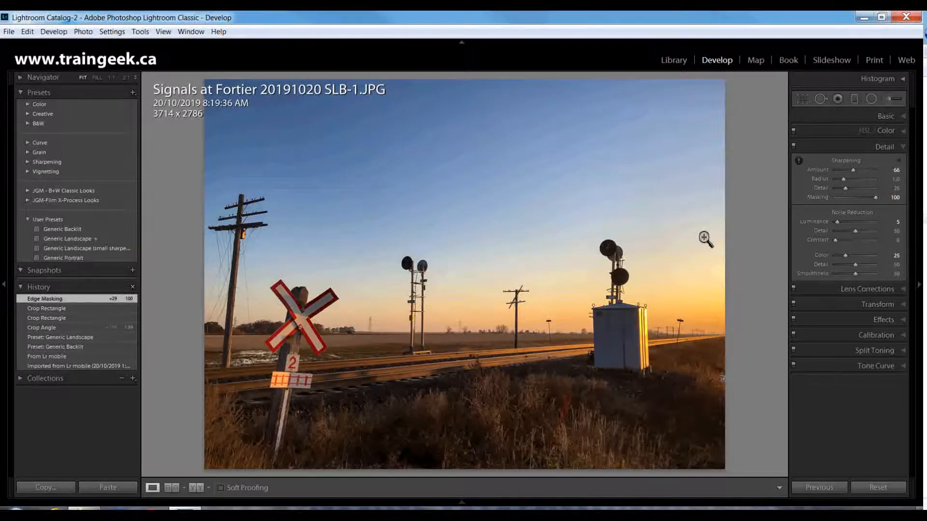
key("ctrl+z")
key("ctrl+y")
left_click(507, 408)
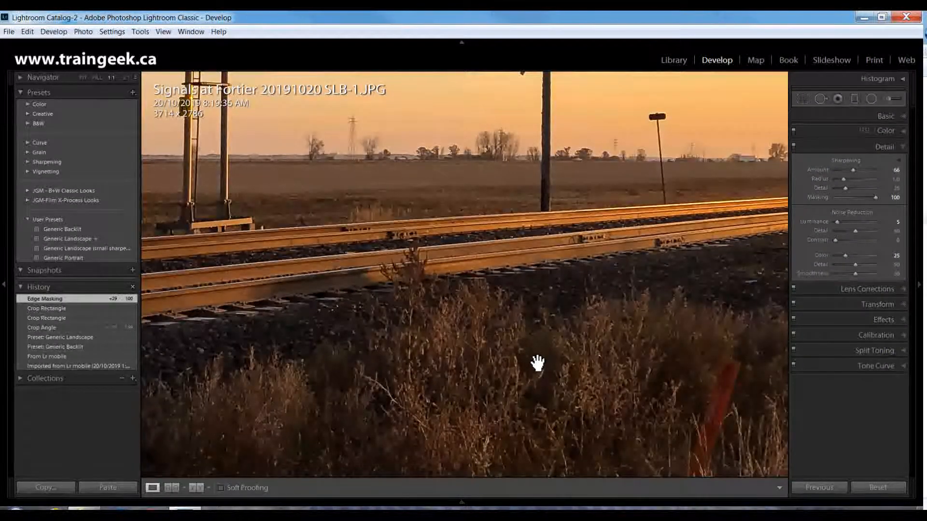
key("ctrl+z")
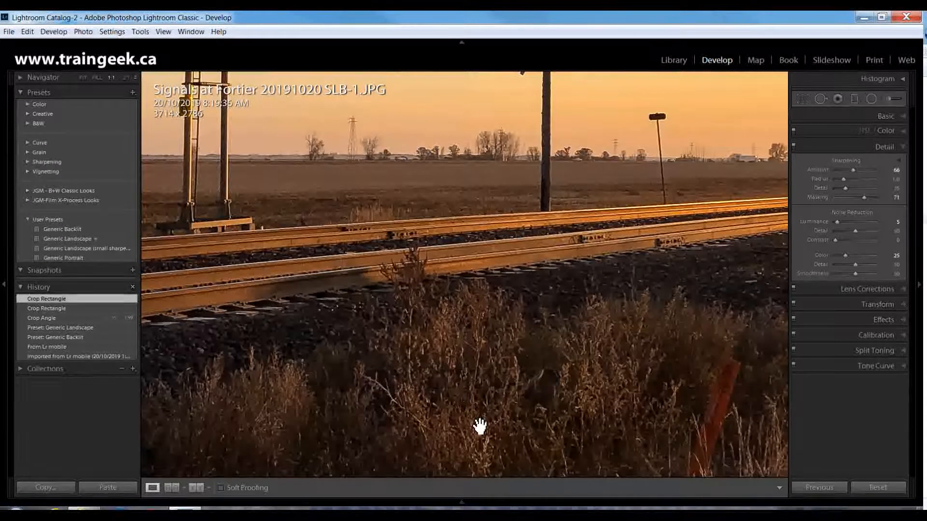
key("ctrl+y")
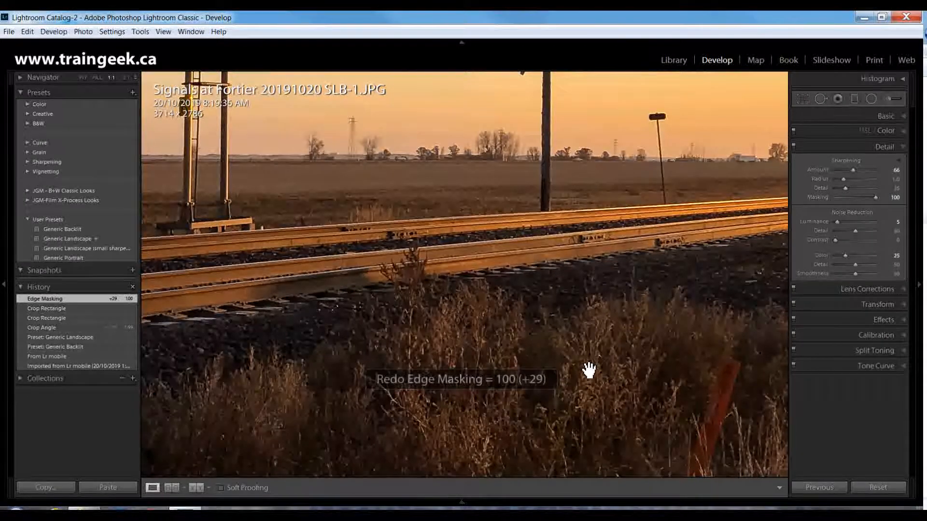
left_click(531, 333)
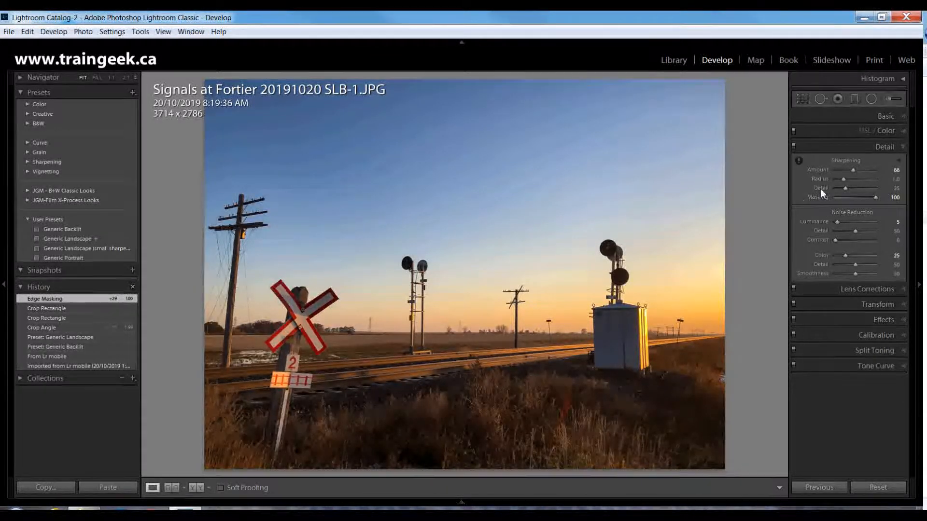
Step: Add a graduated filter rising over the foreground grass with Exposure 0.44 and Shadows 15
left_click(855, 100)
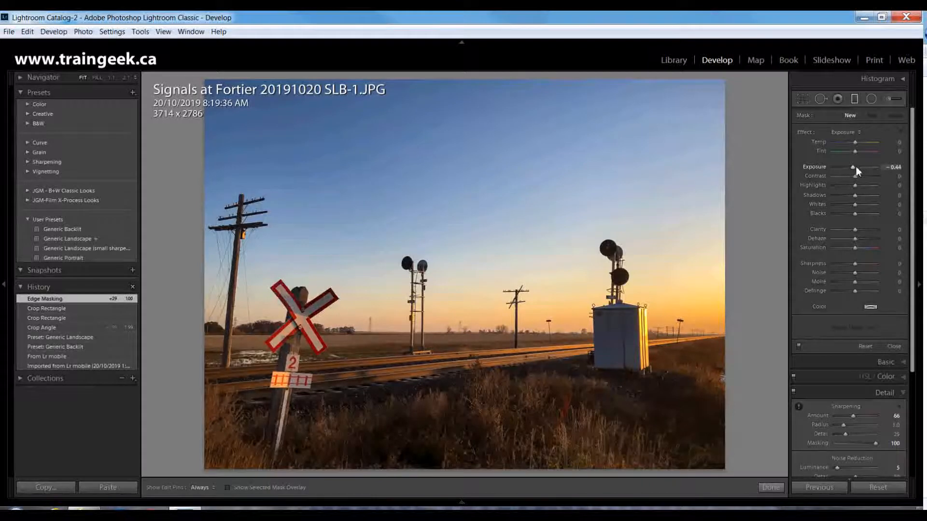
left_click(859, 169)
left_click_drag(635, 393, 627, 347)
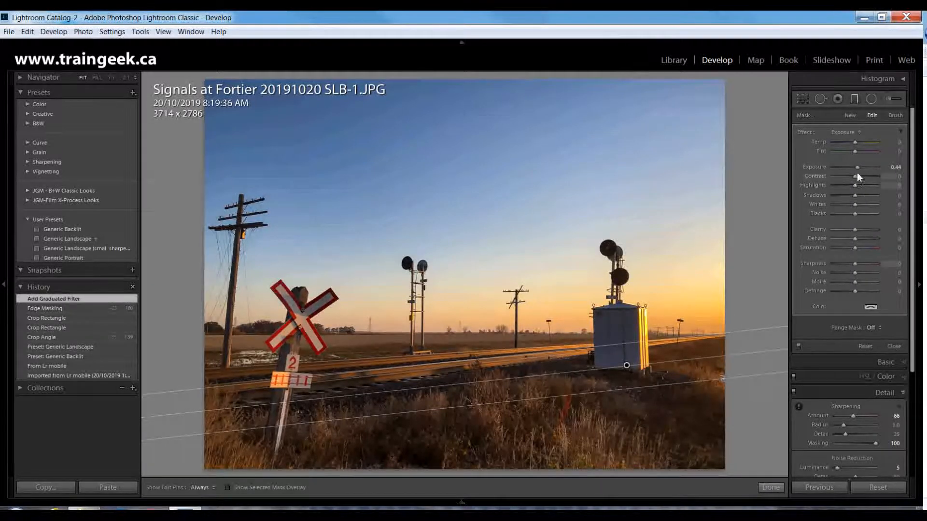
mouse_move(855, 193)
left_mouse_down()
mouse_move(868, 195)
mouse_move(859, 196)
left_mouse_up()
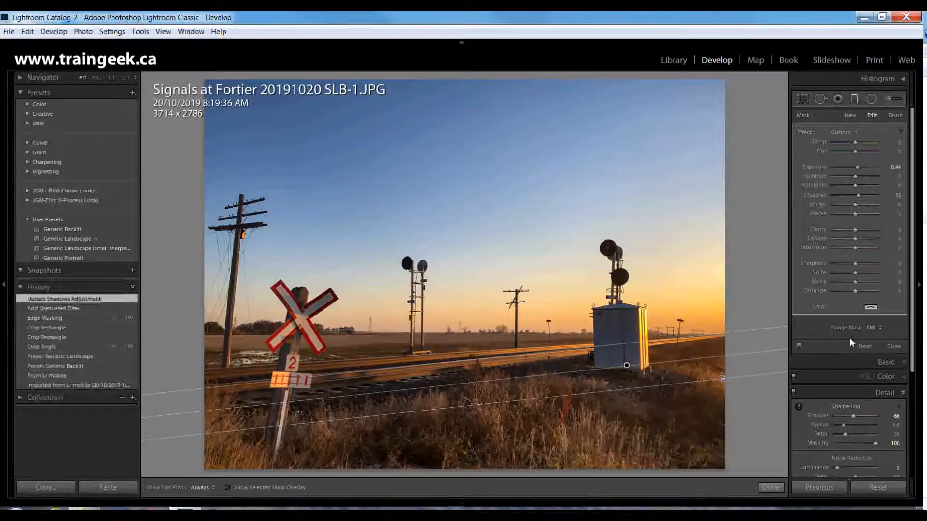
left_click(893, 345)
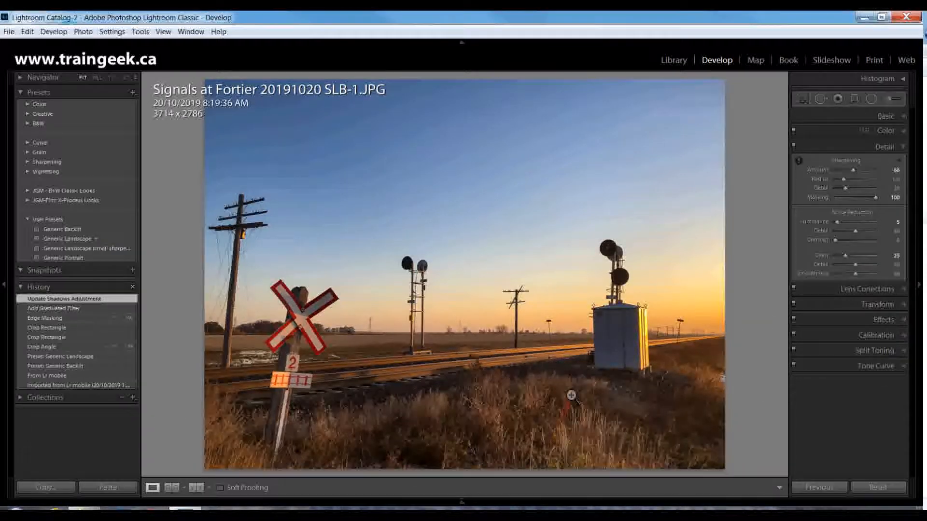
Step: Heal away the orange stake in the foreground grass with Spot Removal brush strokes at size 44, and close the tool
left_click(564, 422)
left_click_drag(562, 425, 533, 338)
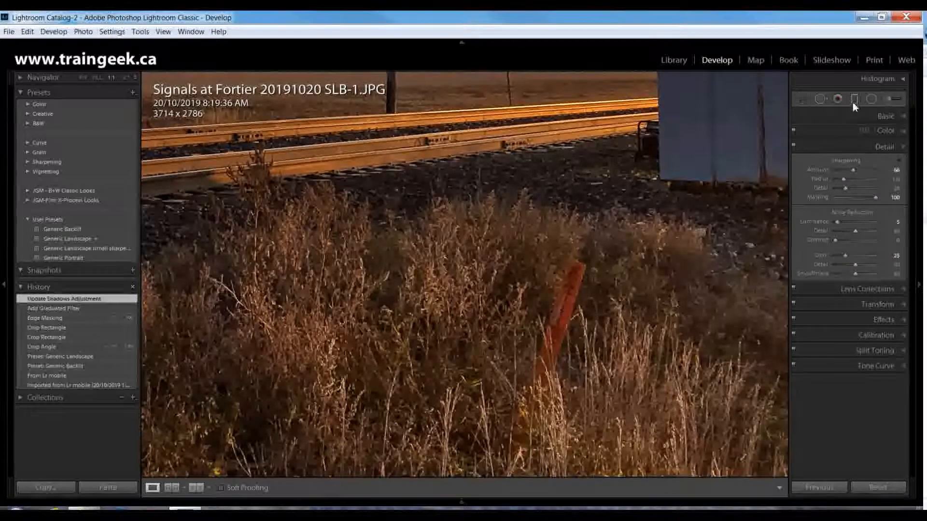
key("q")
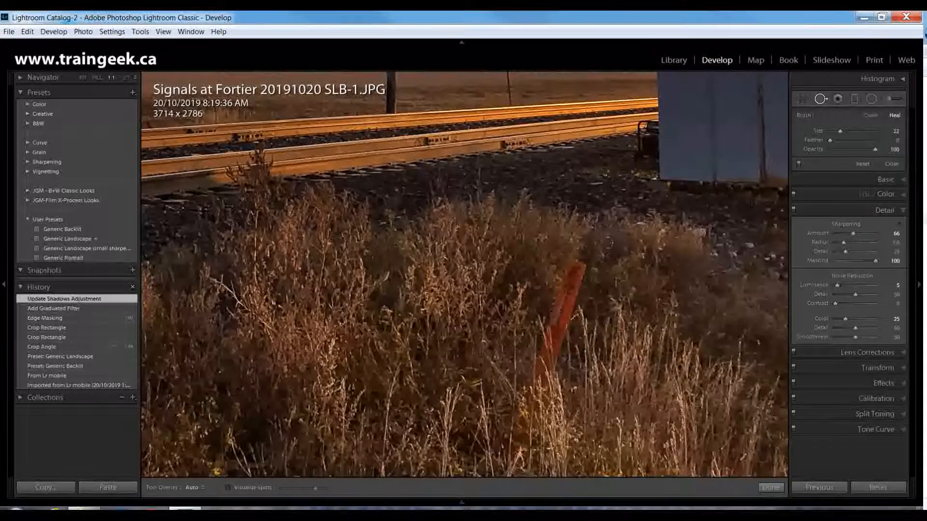
left_click_drag(842, 129, 850, 131)
mouse_move(568, 251)
left_mouse_down()
mouse_move(534, 367)
mouse_move(539, 407)
left_mouse_up()
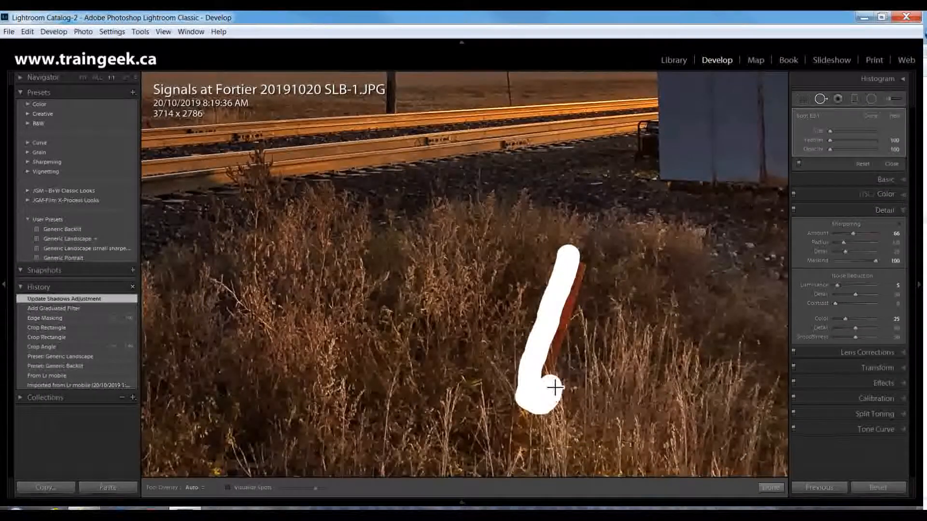
mouse_move(562, 358)
left_mouse_down()
mouse_move(588, 274)
mouse_move(578, 277)
left_mouse_up()
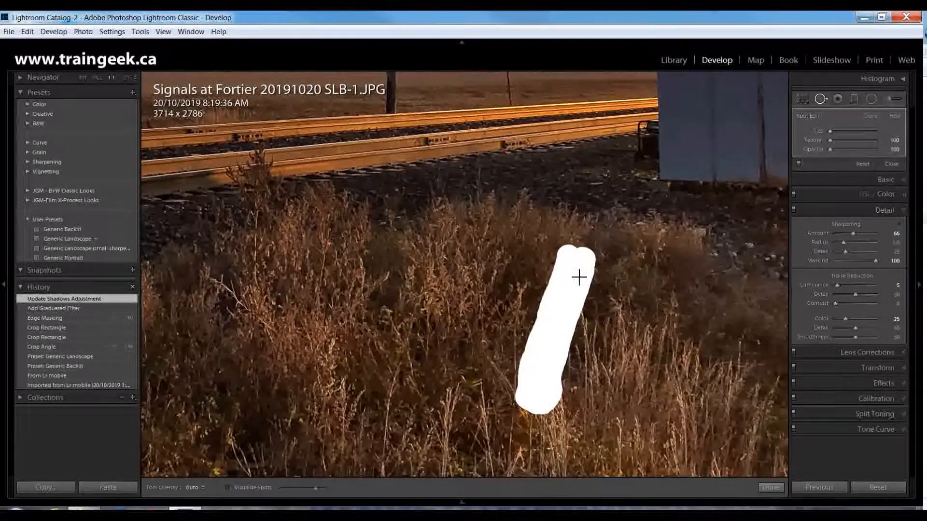
mouse_move(553, 361)
left_mouse_down()
mouse_move(536, 401)
mouse_move(543, 421)
left_mouse_up()
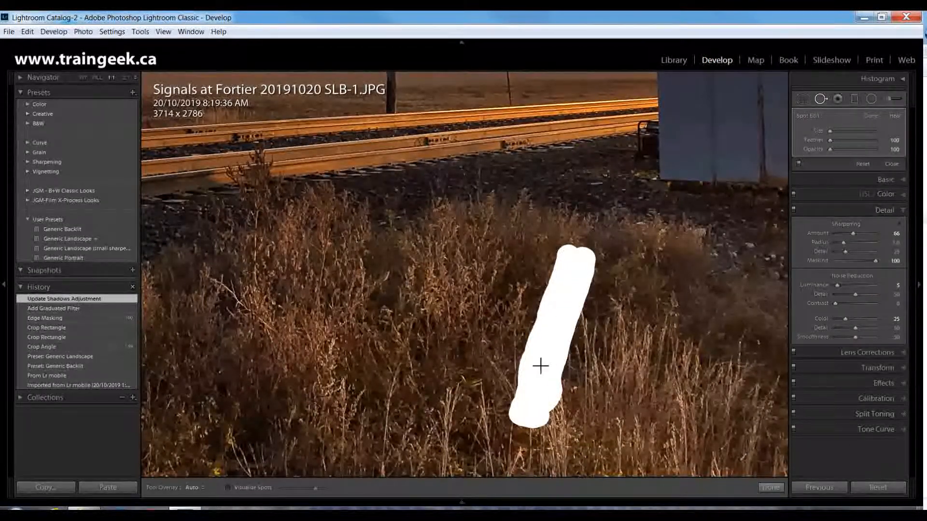
left_click_drag(541, 365, 539, 366)
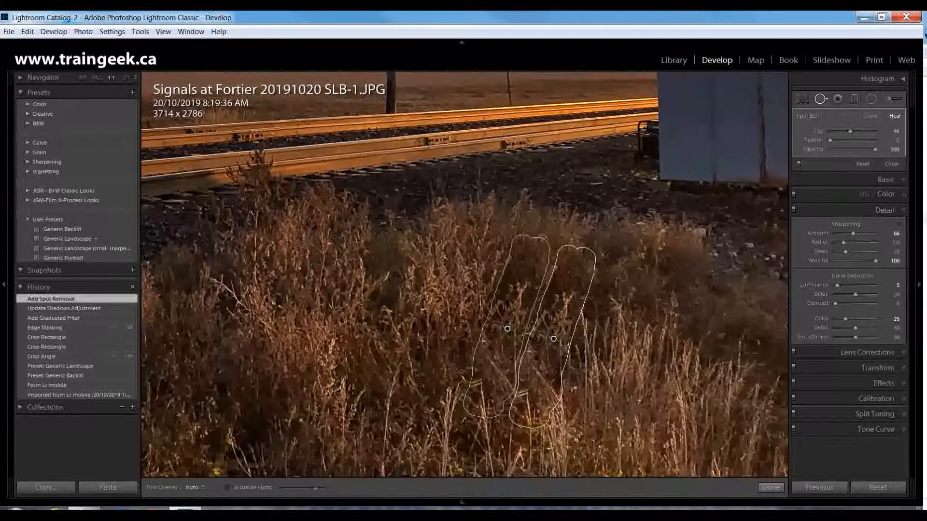
left_click(771, 488)
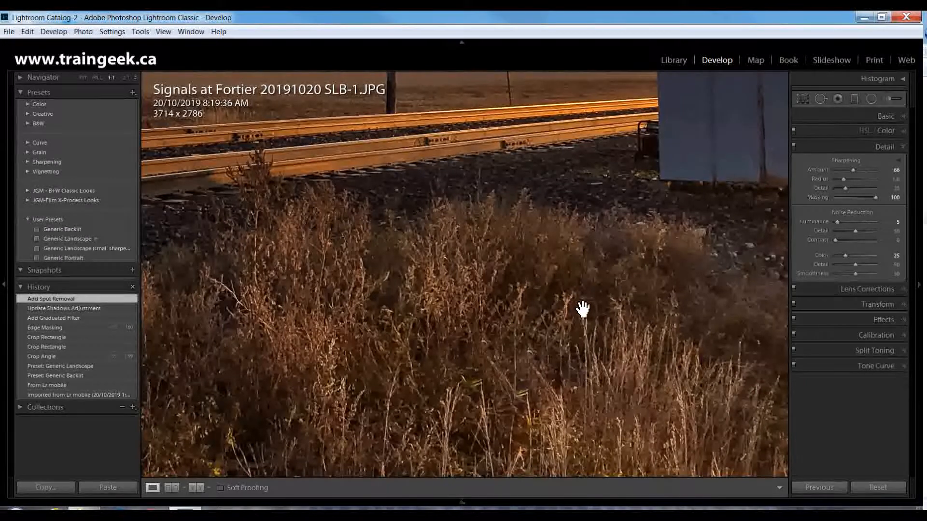
left_click(637, 301)
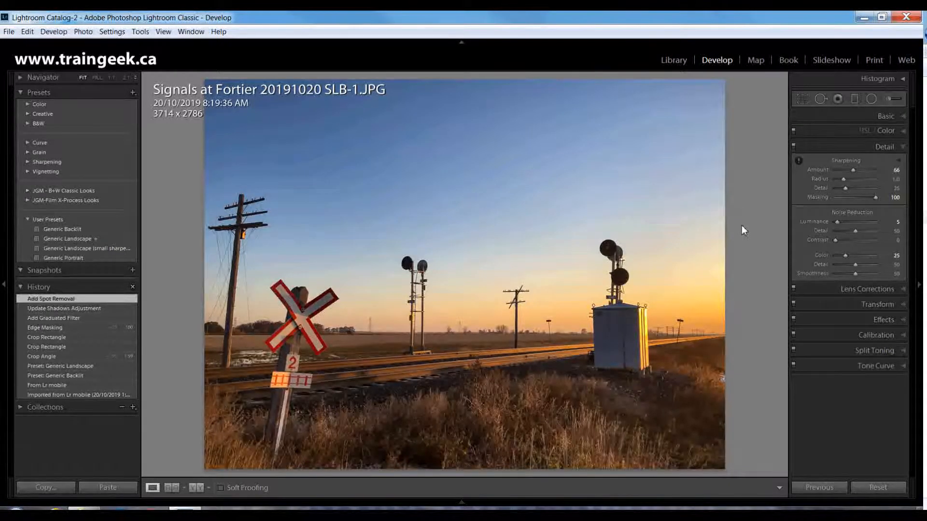
Step: Browse the neighbouring Fortier photos at full view in the Library, ending on Signals at Fortier 20191020 SLB-3.CR2
key("g")
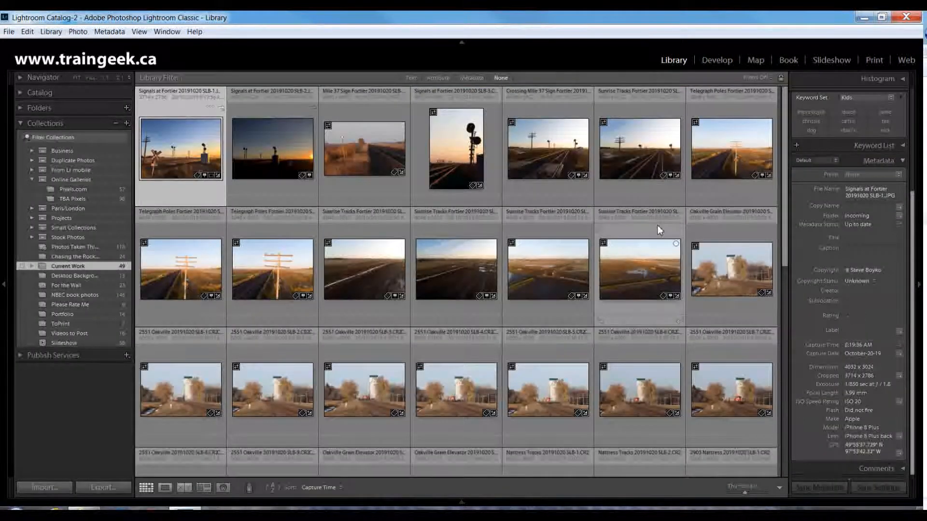
double_click(306, 143)
left_click(496, 261)
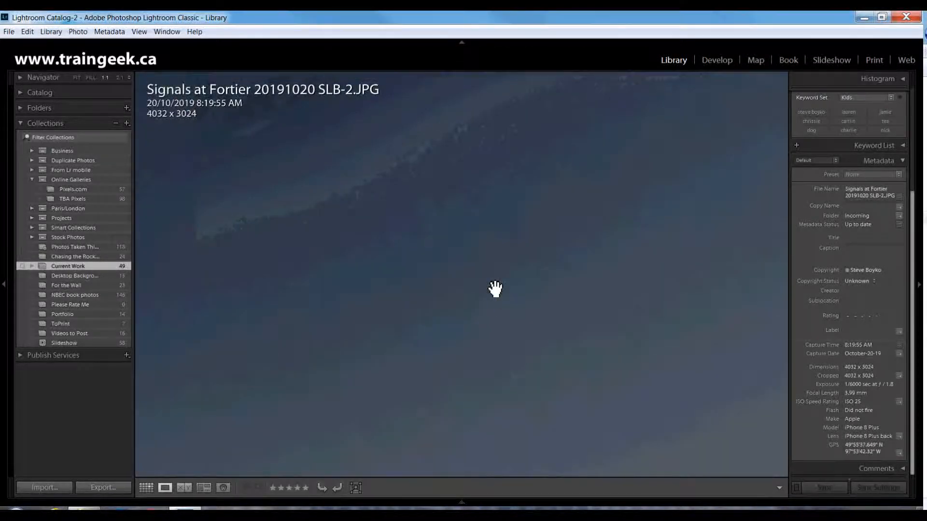
left_click(489, 284)
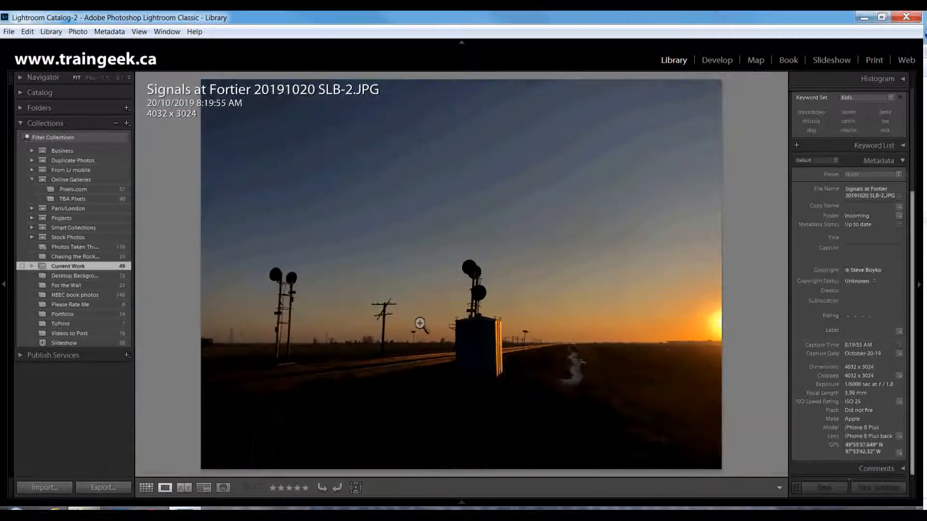
key("Left")
key("Right")
key("Right")
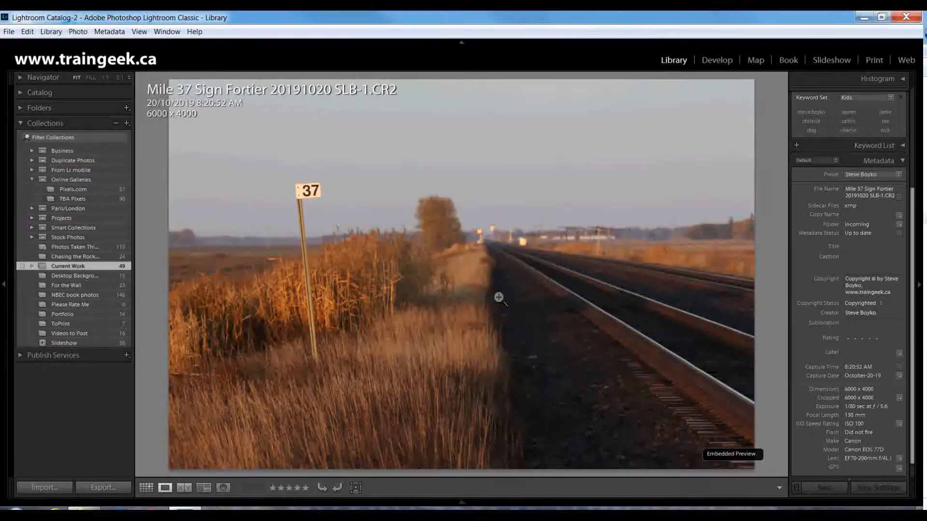
key("Left")
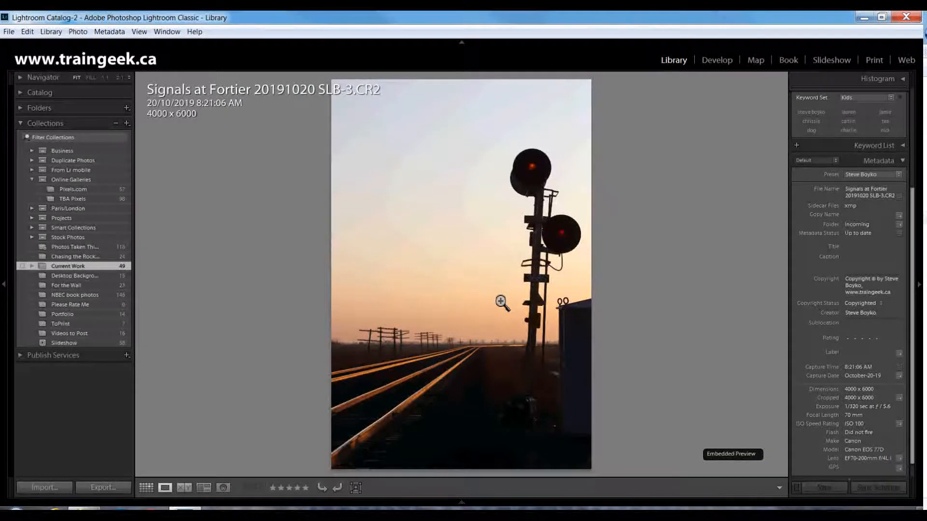
key("Left")
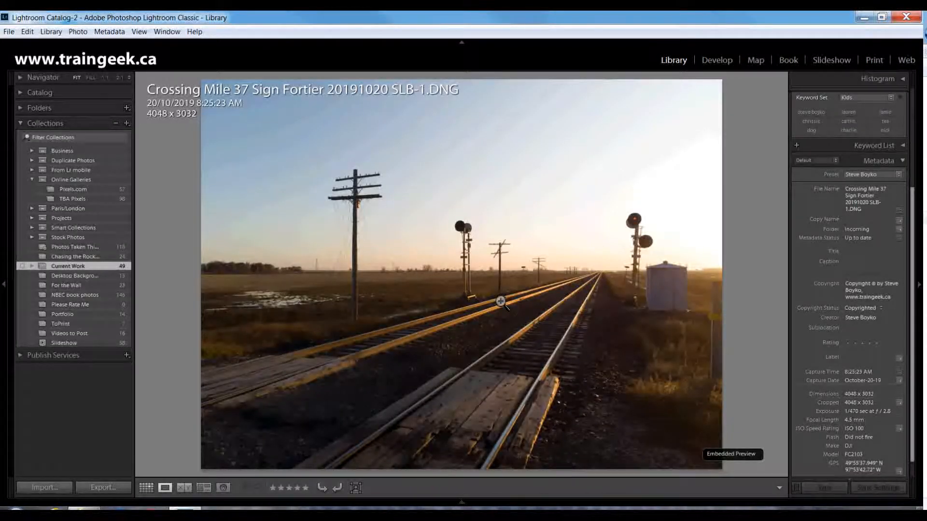
key("Left")
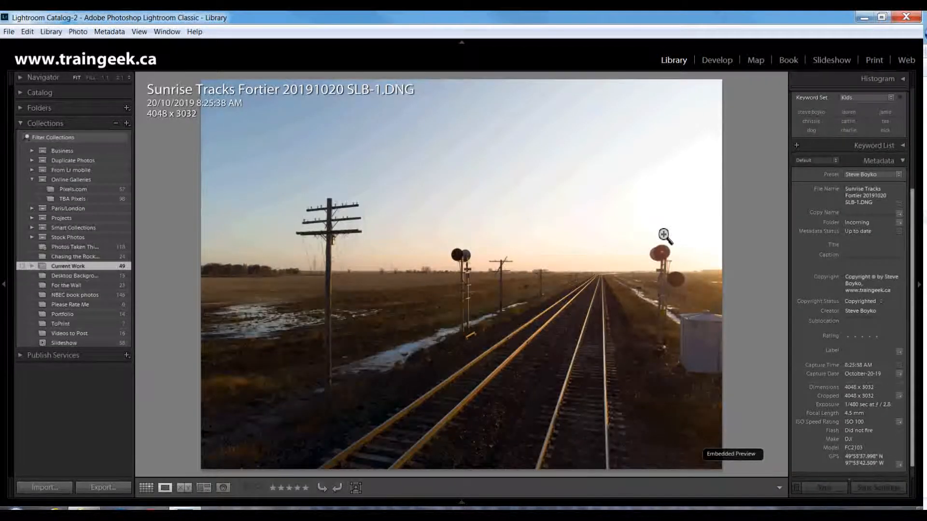
key("Right")
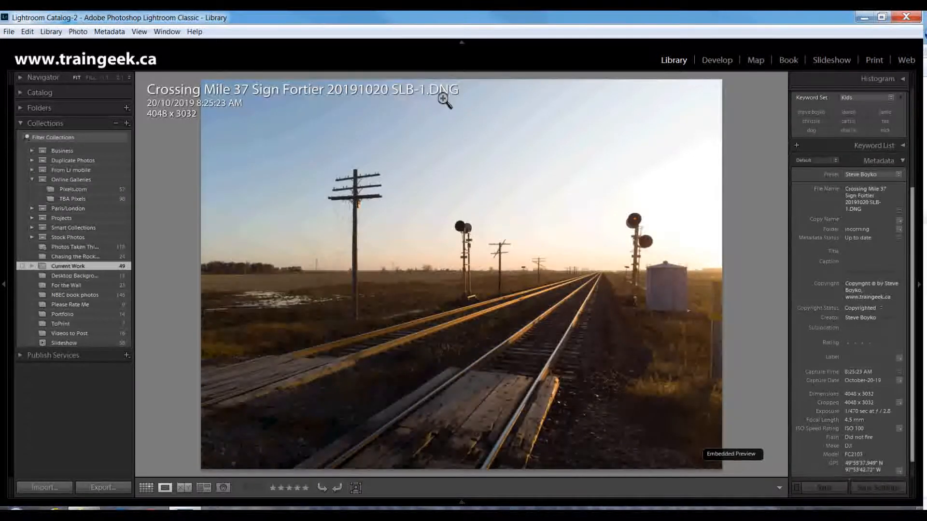
key("Right")
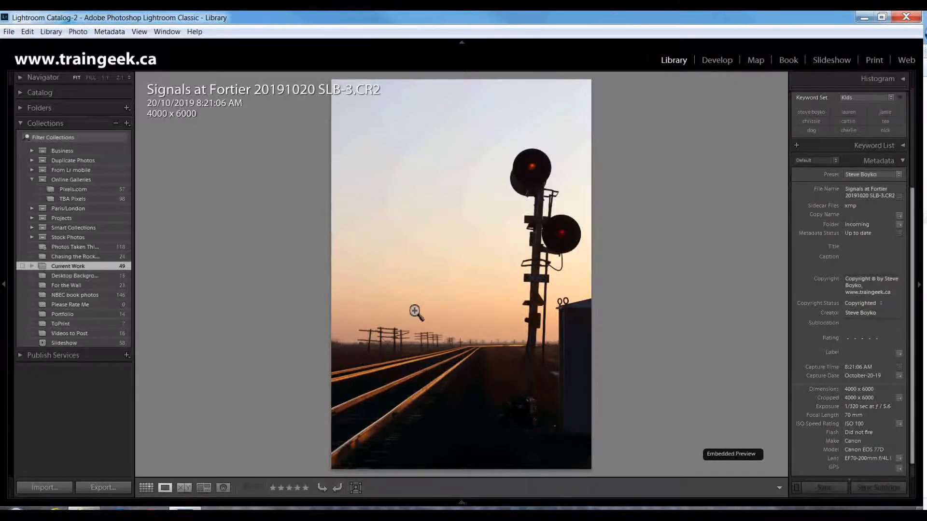
Step: Open the SLB-3 signal photo in Develop and set its sharpening Masking to 96
key("d")
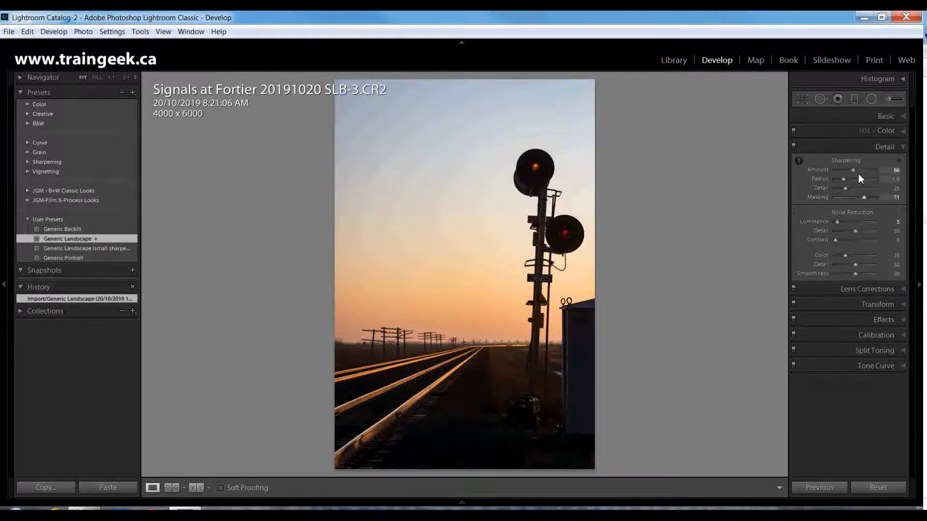
left_click(864, 197, "alt")
left_click_drag(865, 197, 873, 199)
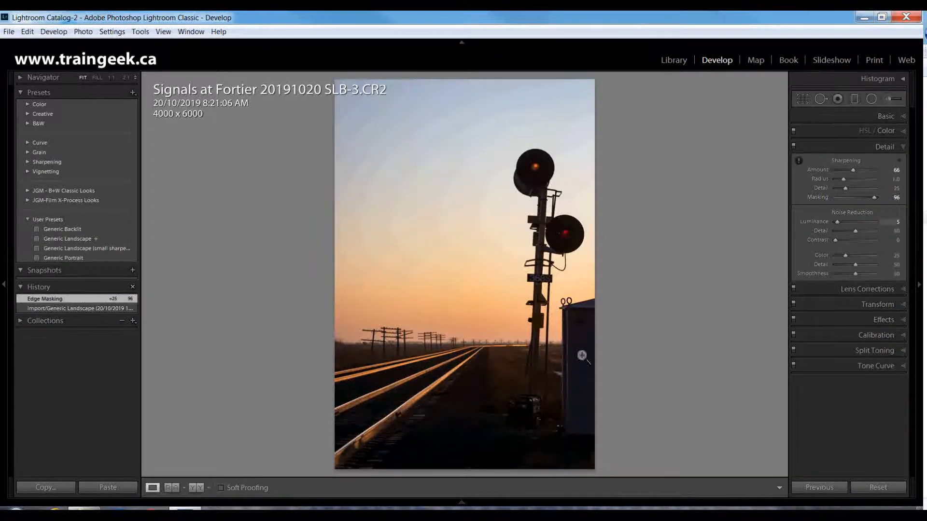
Step: Try the Basic Shadows at +76 and at -100 to compare an open and a silhouetted look, and undo the changes
left_click(868, 116)
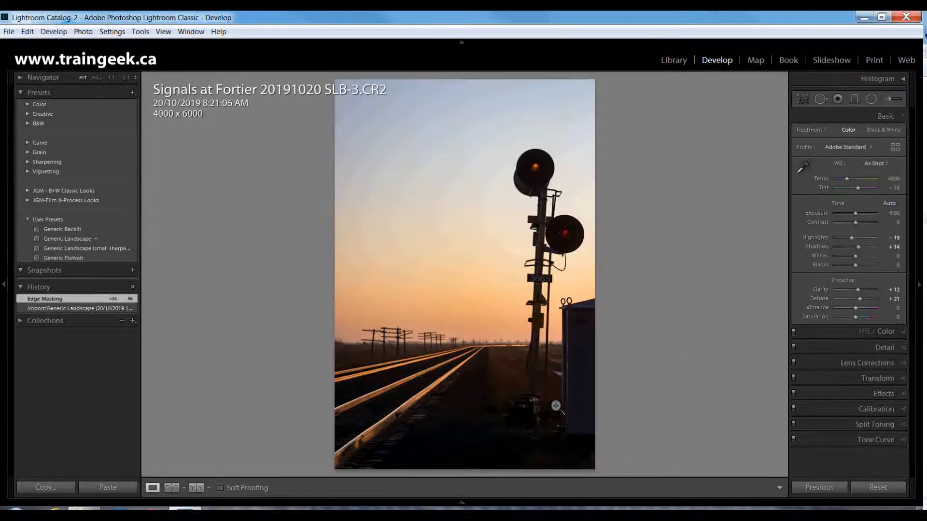
left_click_drag(858, 247, 869, 248)
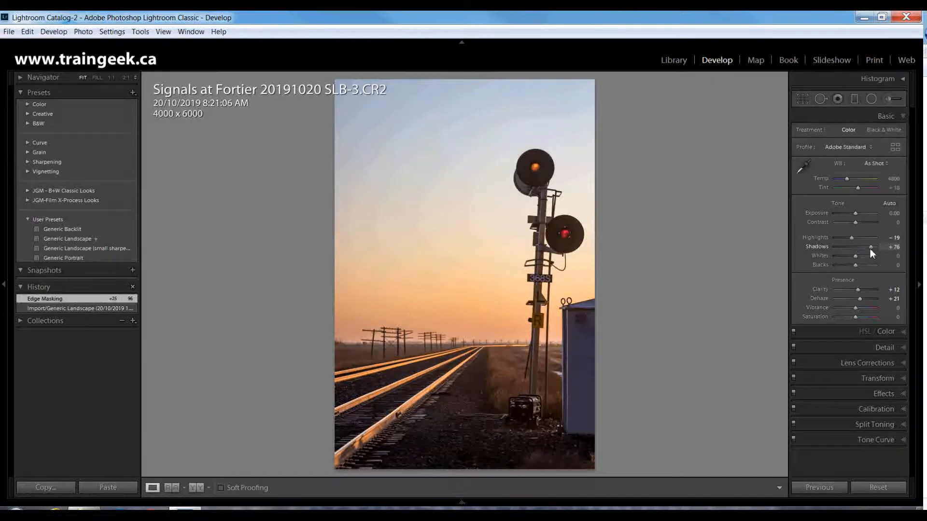
left_click_drag(870, 248, 827, 248)
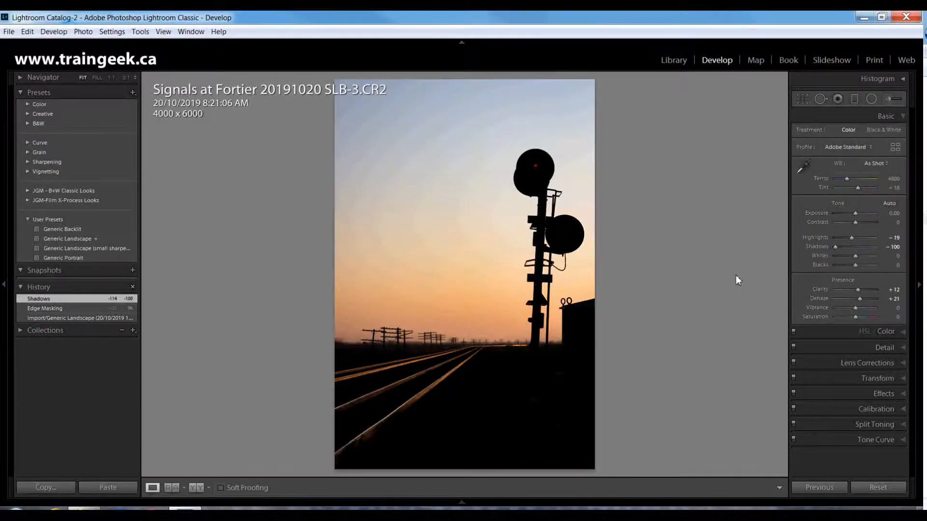
key("ctrl+z")
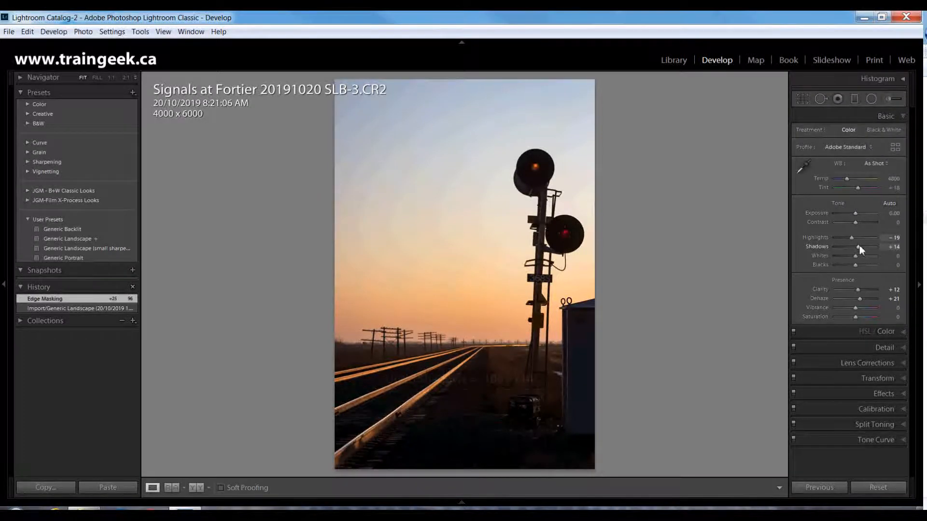
left_click_drag(859, 246, 868, 250)
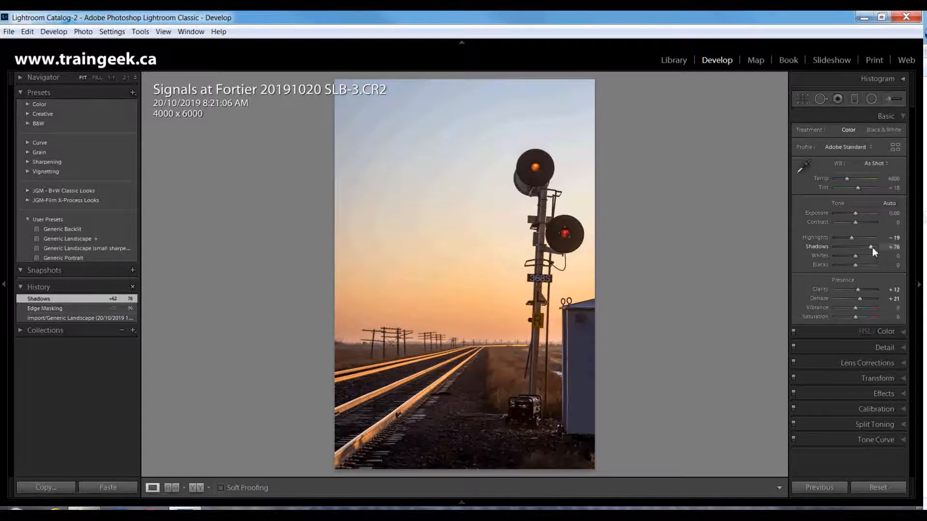
left_click_drag(871, 247, 827, 247)
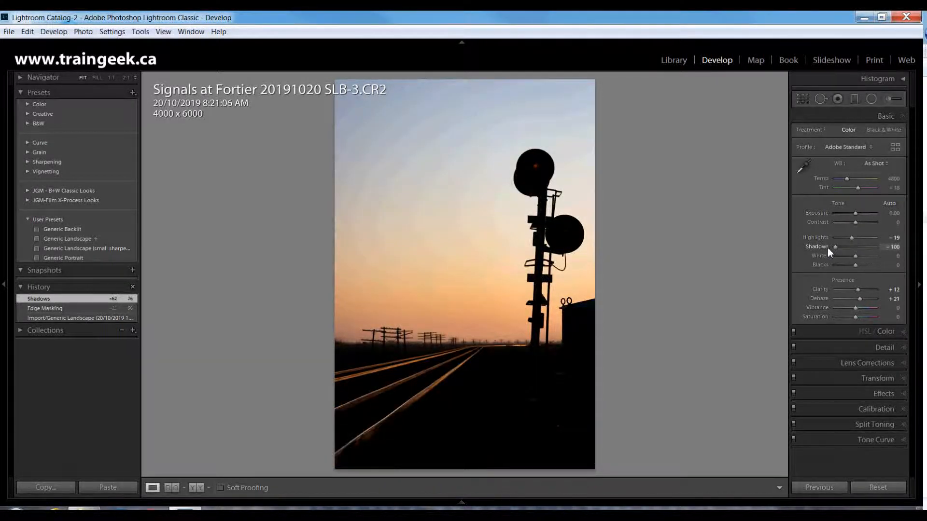
left_click_drag(827, 248, 827, 248)
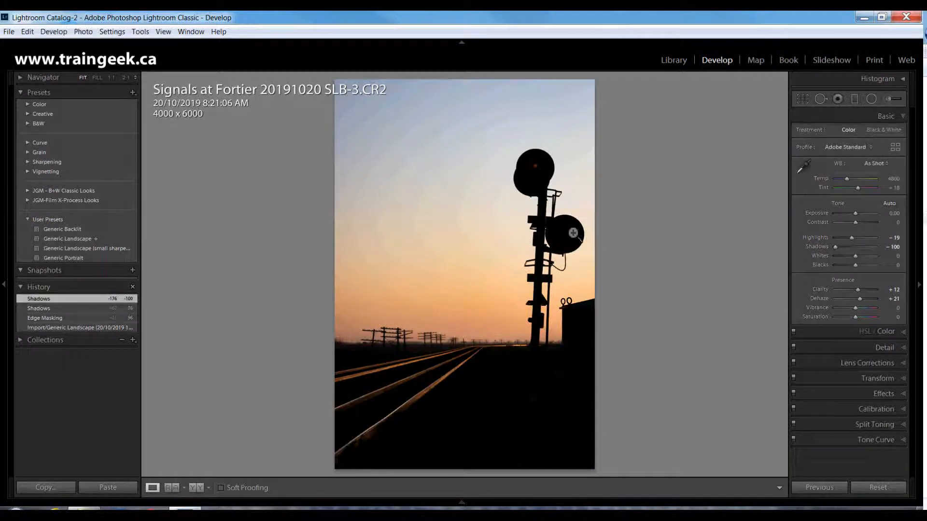
key("ctrl+z")
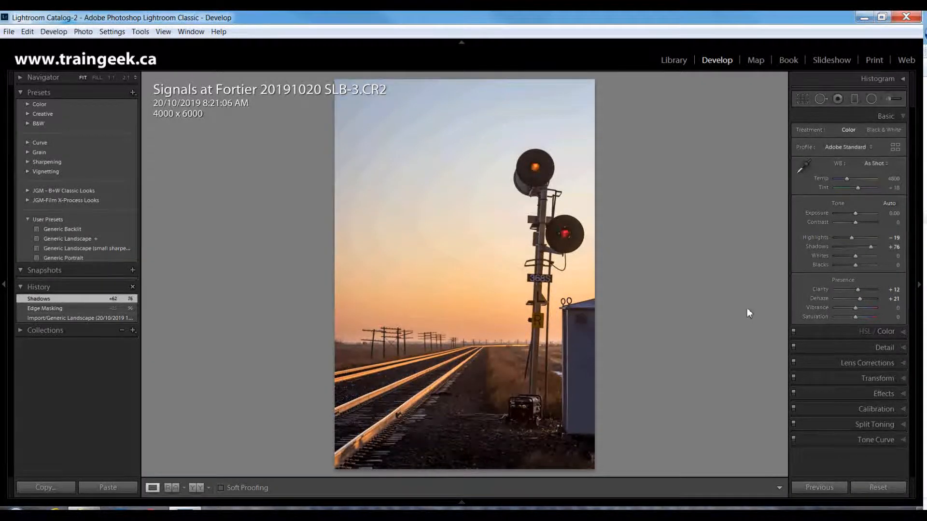
key("ctrl+z")
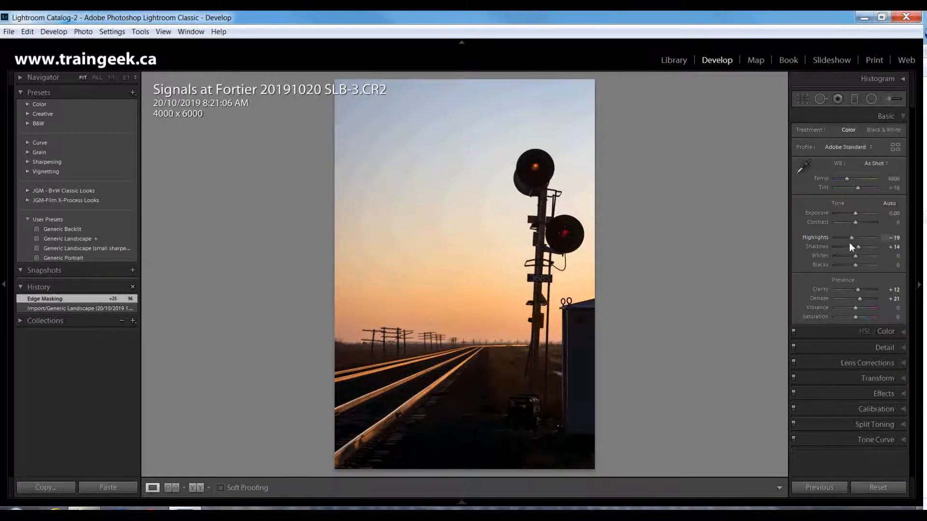
Step: Add a graduated filter with the Shadows effect over the ground below the horizon, and raise its Exposure and Shadows
left_click(853, 100)
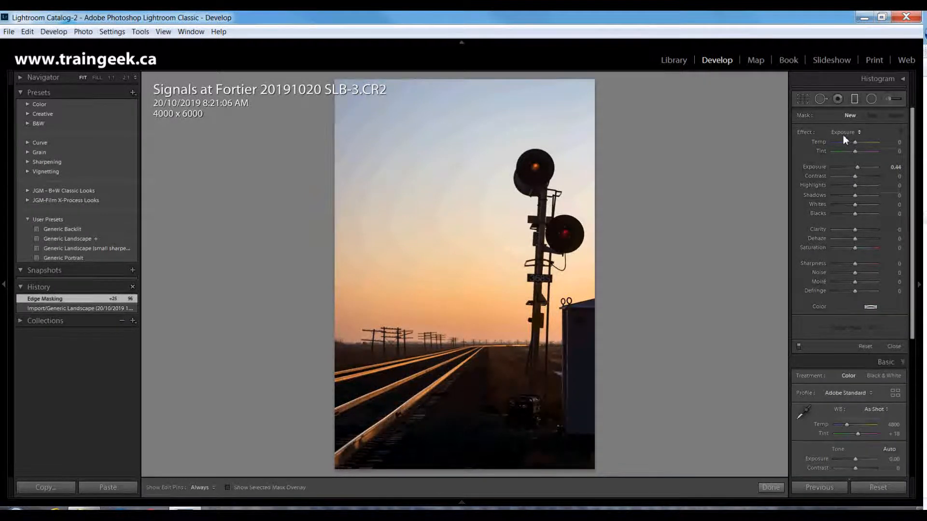
left_click(844, 133)
left_click(804, 203)
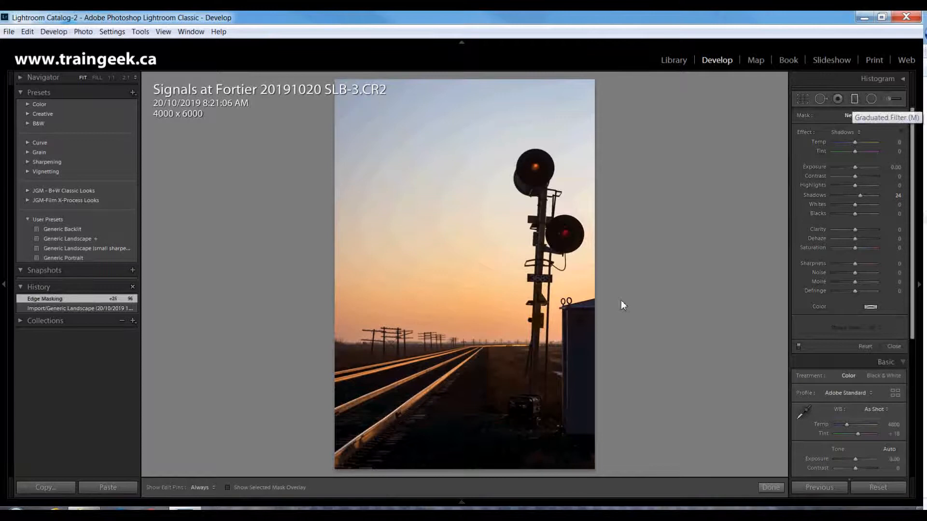
left_click_drag(484, 367, 479, 347)
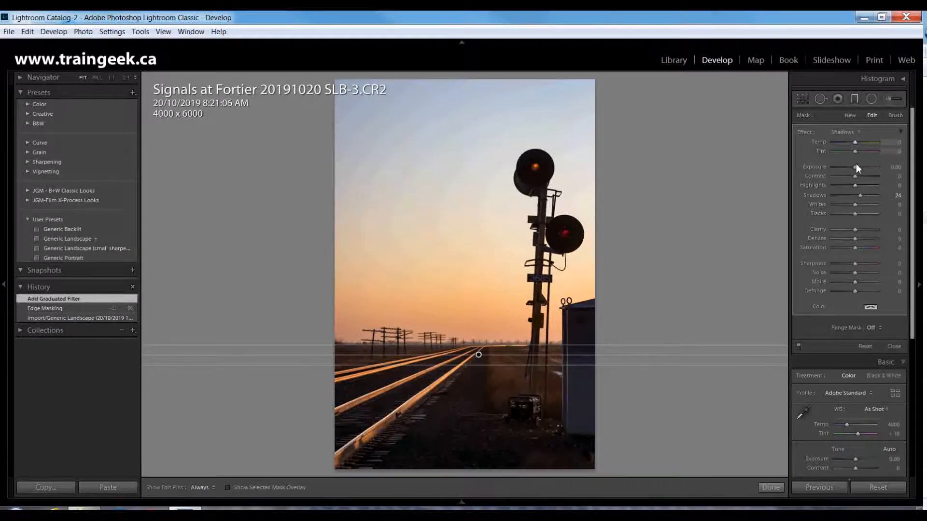
left_click_drag(856, 167, 859, 197)
left_click(893, 346)
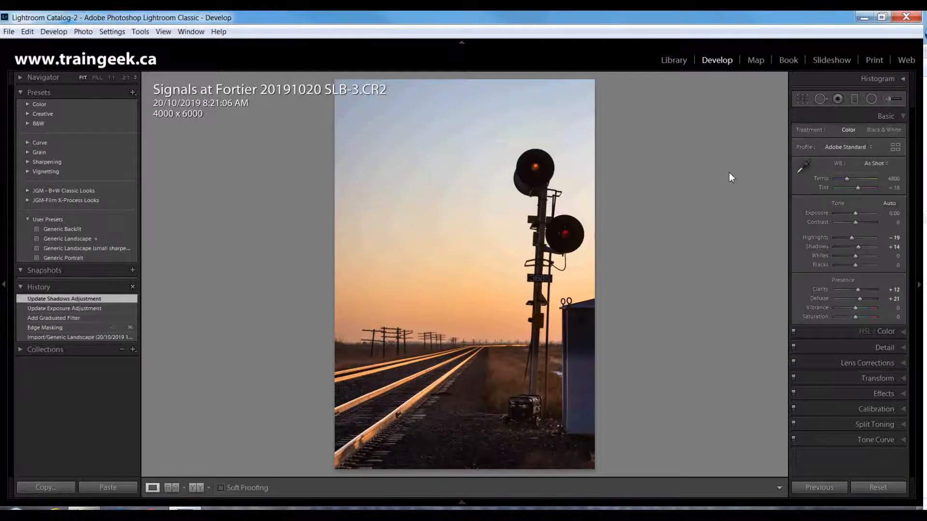
Step: Add a second graduated filter with Shadows 89 running down from the sky over the signal, and shift it lower along the mast
left_click(855, 98)
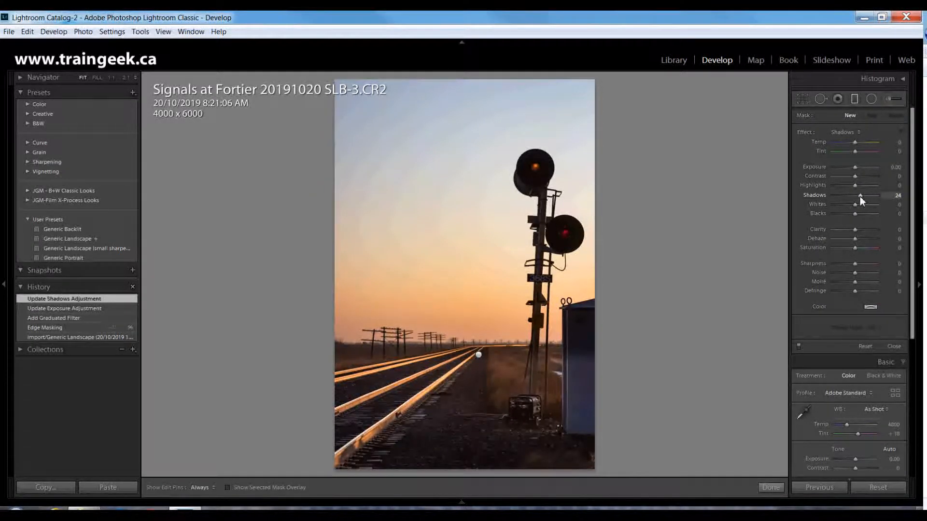
left_click_drag(872, 197, 874, 198)
left_click_drag(493, 201, 488, 300)
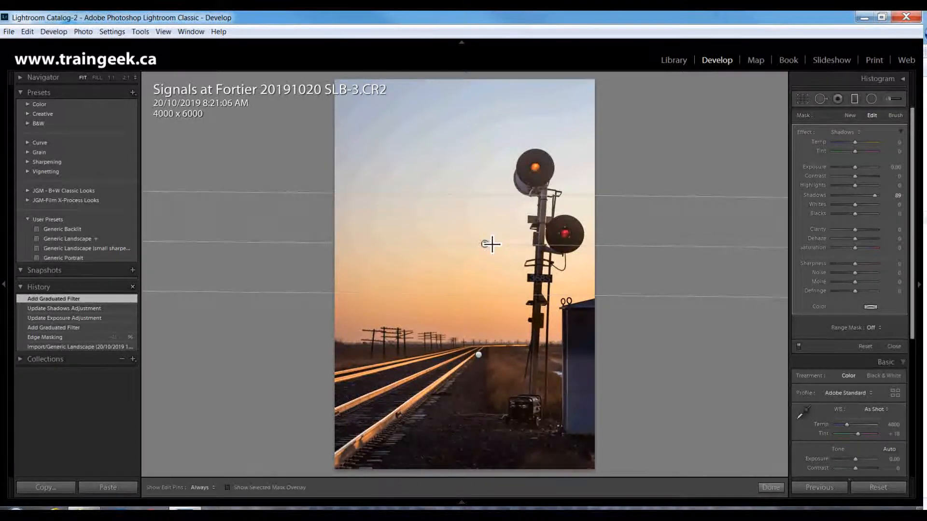
left_click_drag(488, 251, 486, 288)
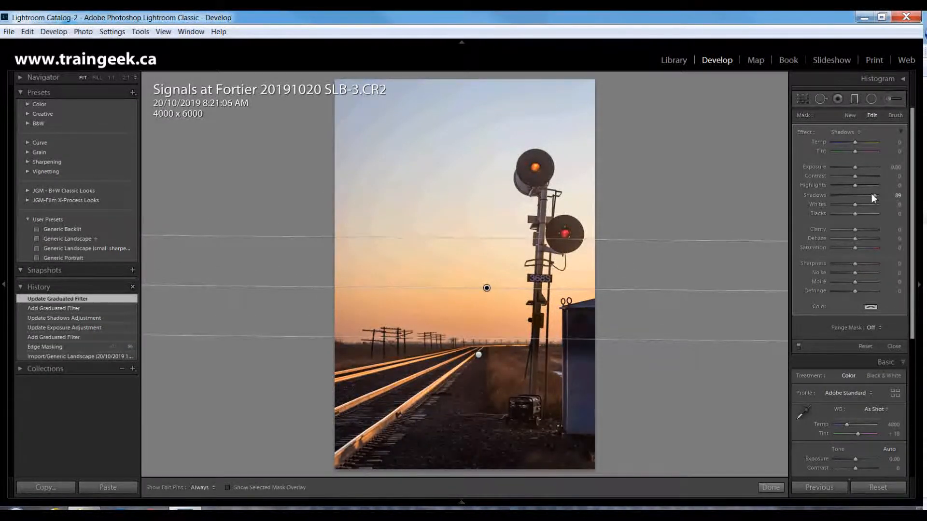
Step: Raise the Shadows of the graduated filter over the signal to 100 and finish editing the graduated filters
left_click_drag(876, 195, 878, 195)
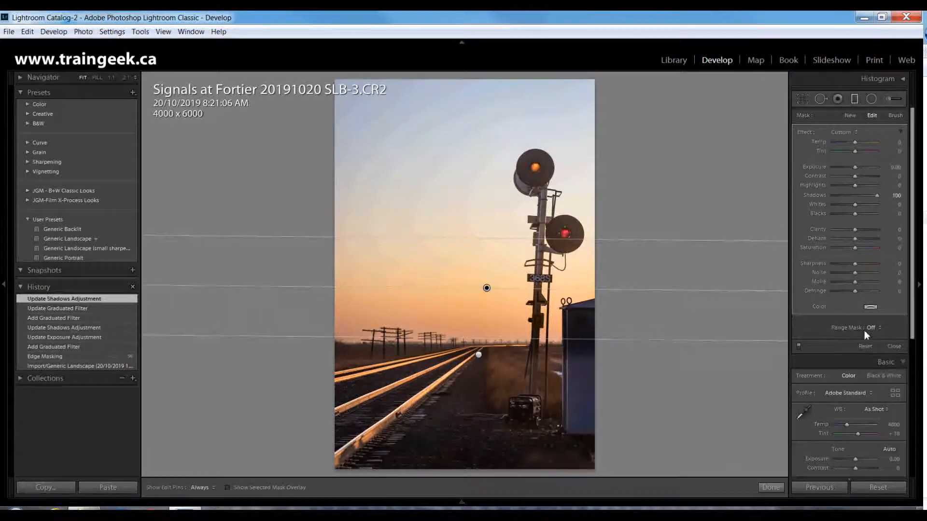
left_click(893, 346)
Step: Set the Luminance noise reduction to 21 while checking the red signal head at 1:1
left_click(573, 238)
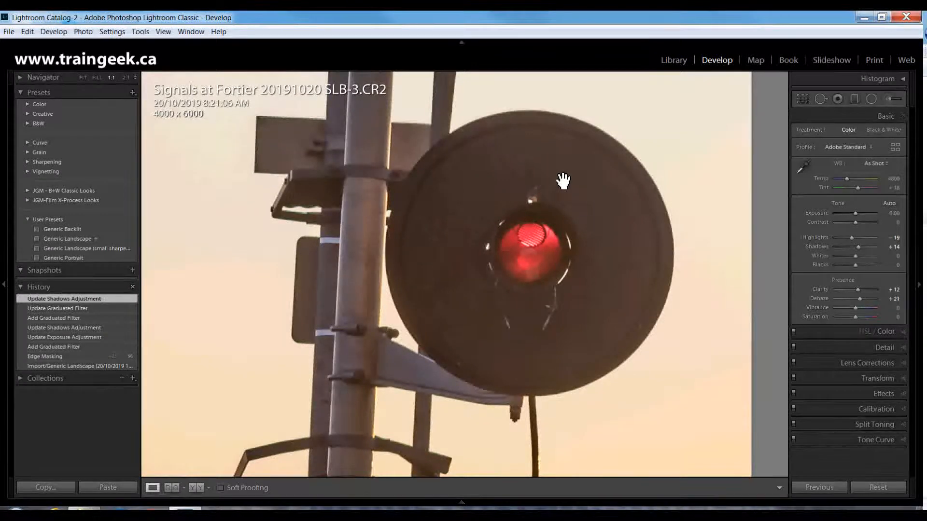
left_click(865, 348)
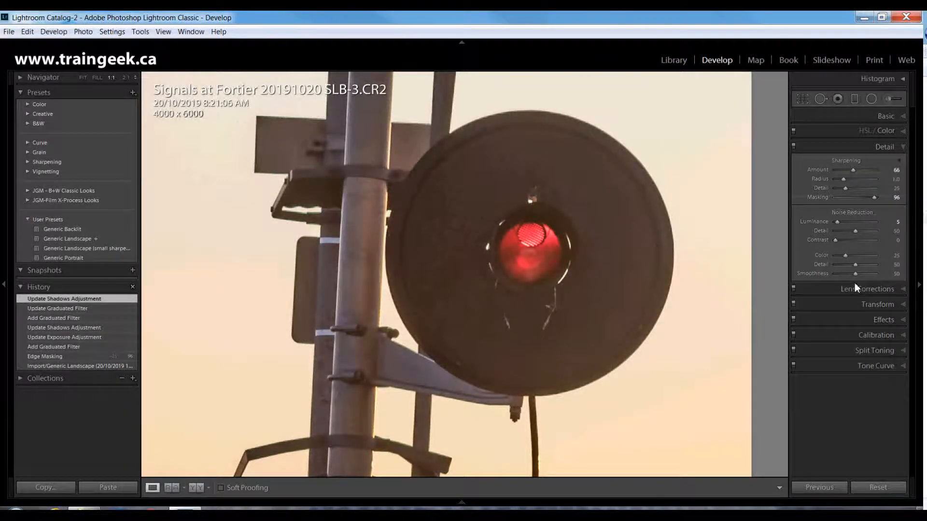
left_click(843, 222)
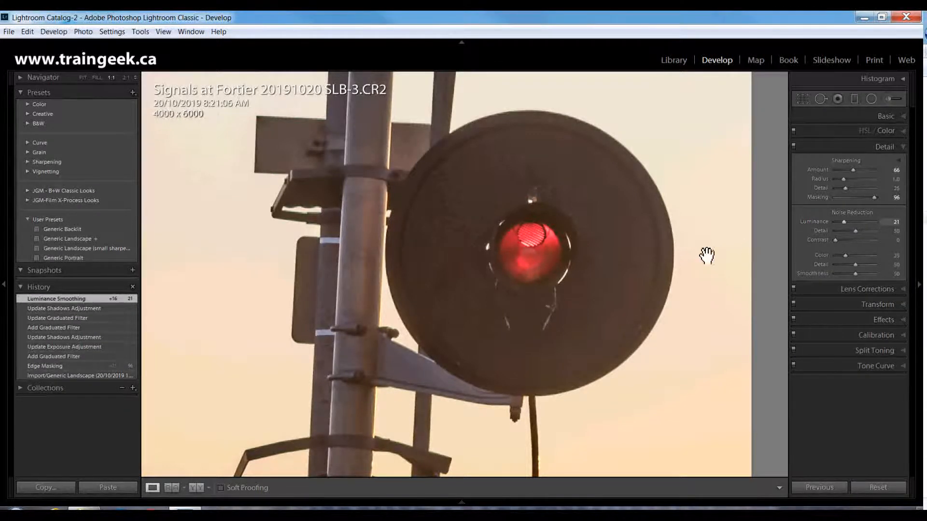
left_click(488, 197)
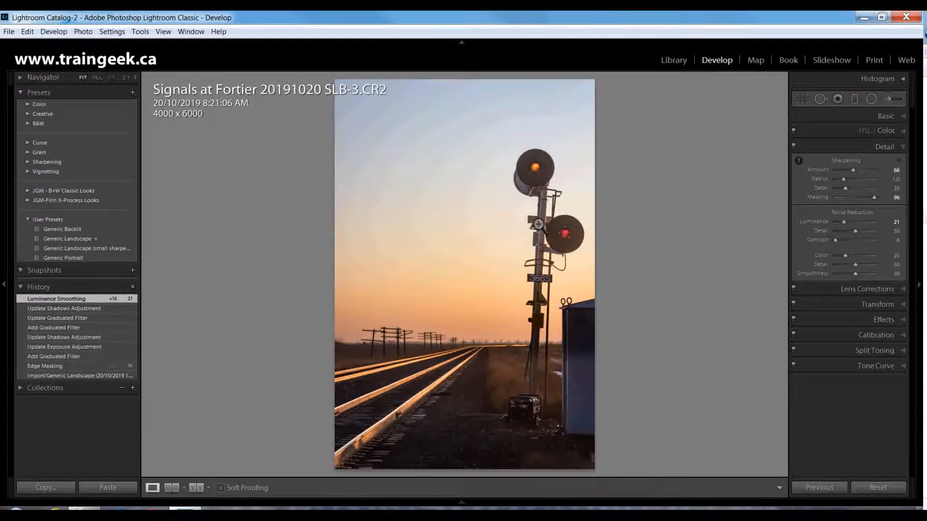
Step: Try the Basic Blacks at -38 using the clipping preview, compare the photo with and without it, and undo the change
left_click(855, 119)
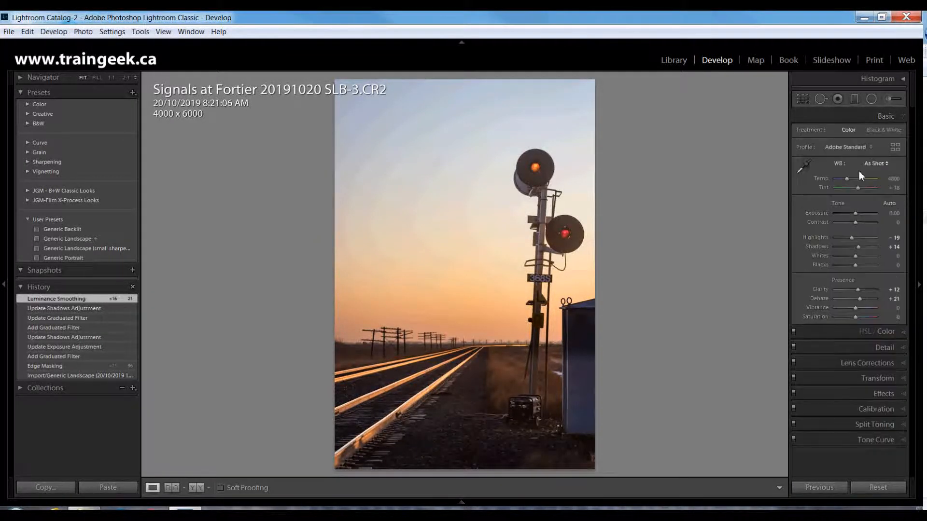
left_click(855, 264, "alt")
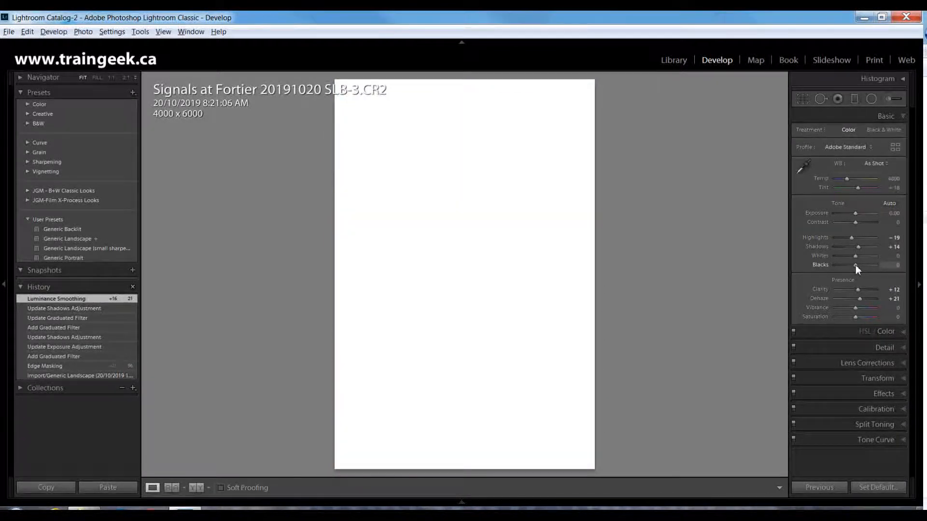
left_click_drag(855, 265, 848, 265)
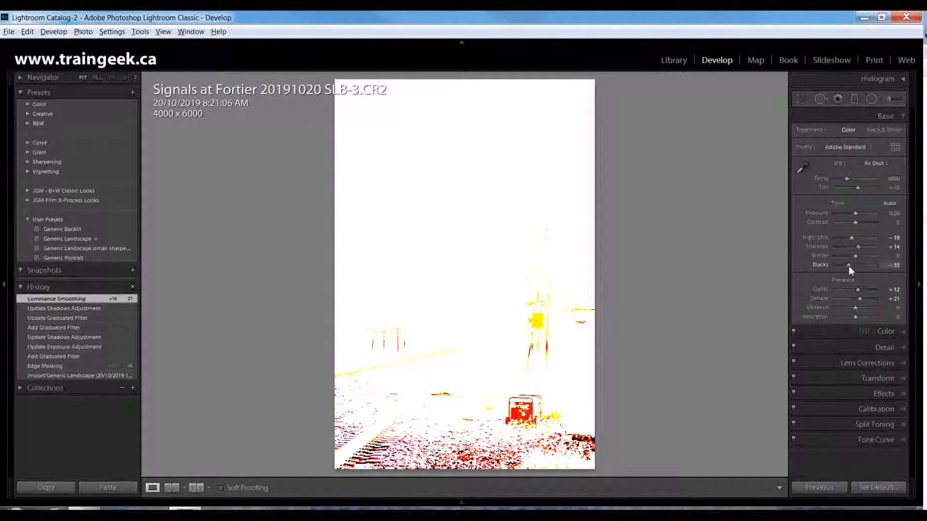
left_click_drag(849, 265, 847, 266)
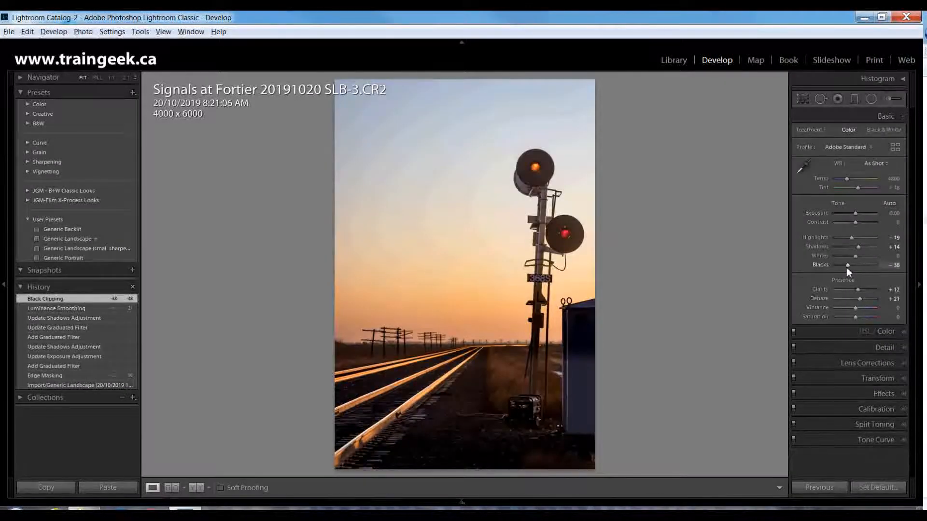
key("ctrl+z")
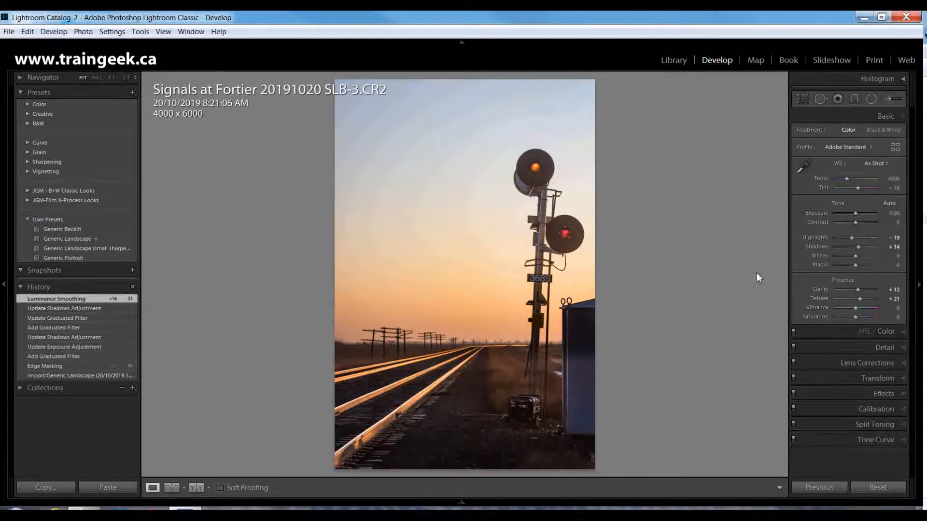
key("ctrl+y")
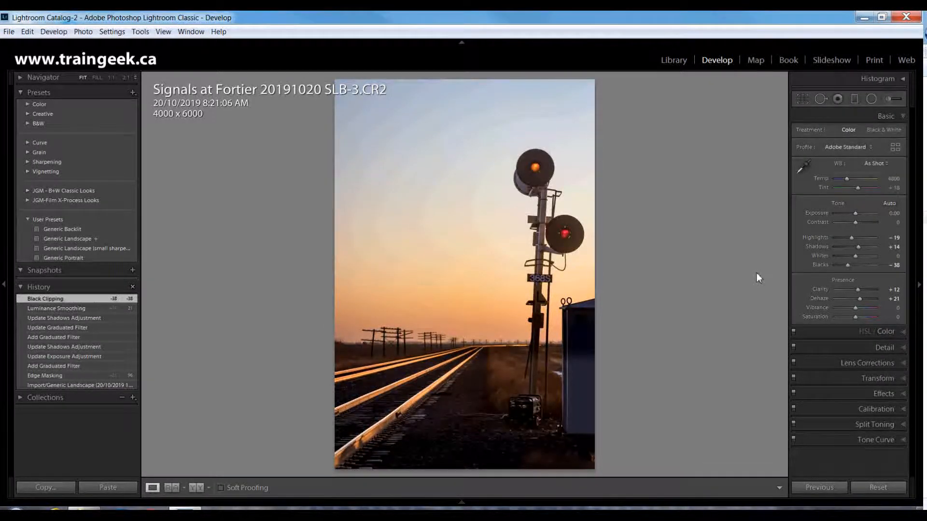
key("ctrl+z")
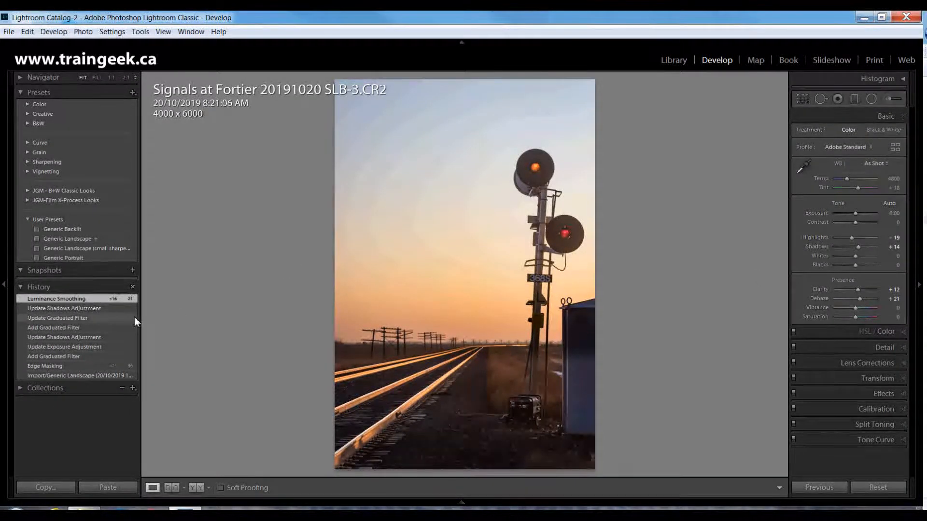
key("ctrl+y")
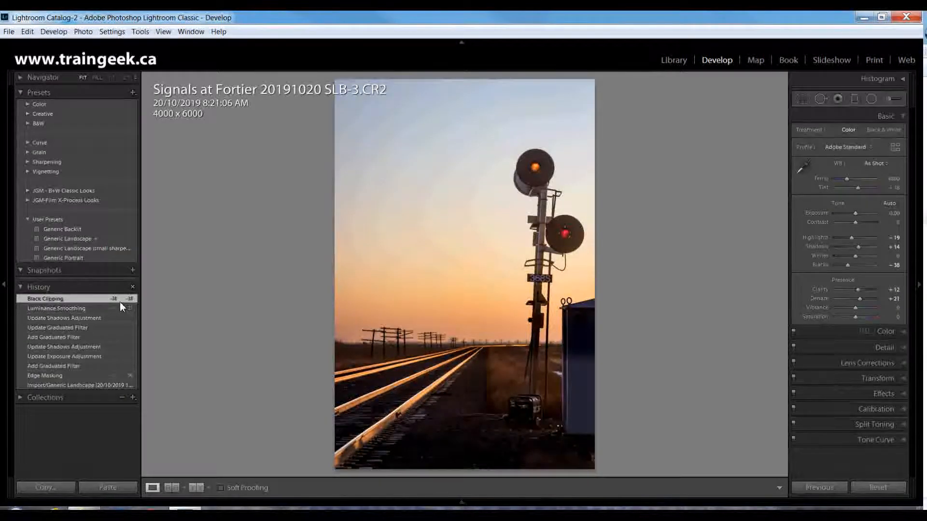
key("ctrl+z")
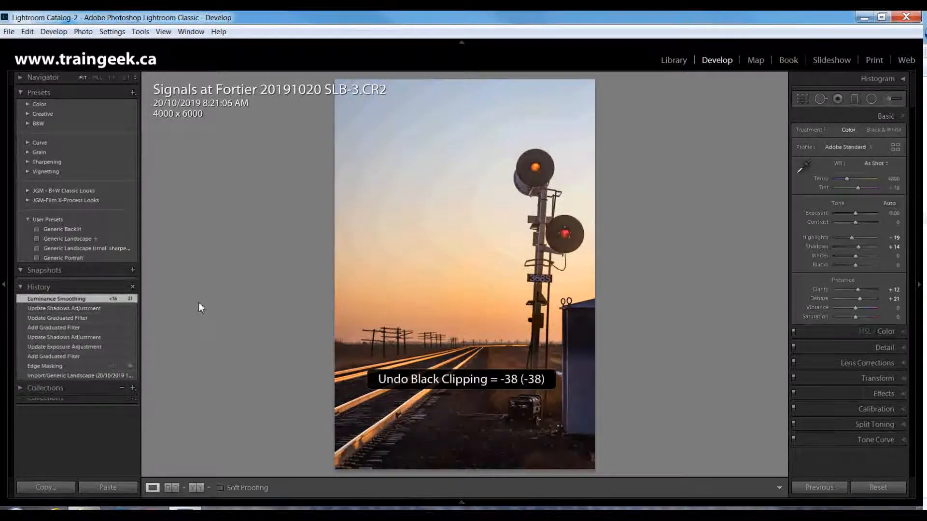
Step: Set the Basic Blacks to -19 and the Whites to +36, judging both with the clipping preview
left_click(854, 265, "alt")
left_click_drag(854, 266, 851, 266)
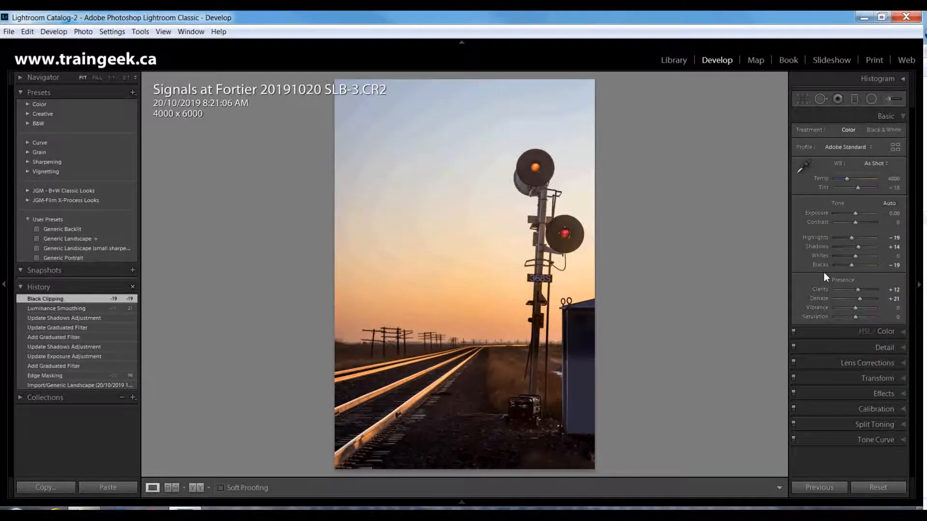
key("alt")
left_click_drag(855, 256, 864, 257)
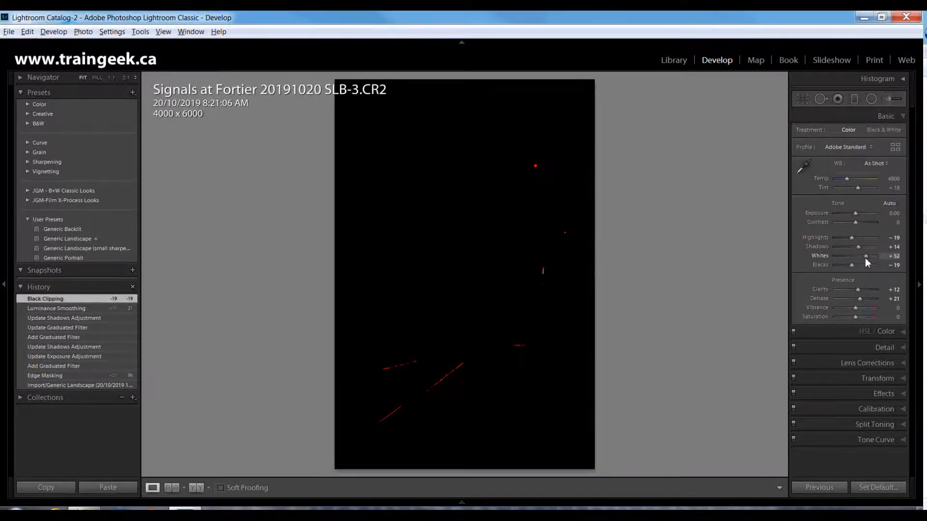
left_click_drag(861, 258, 862, 259)
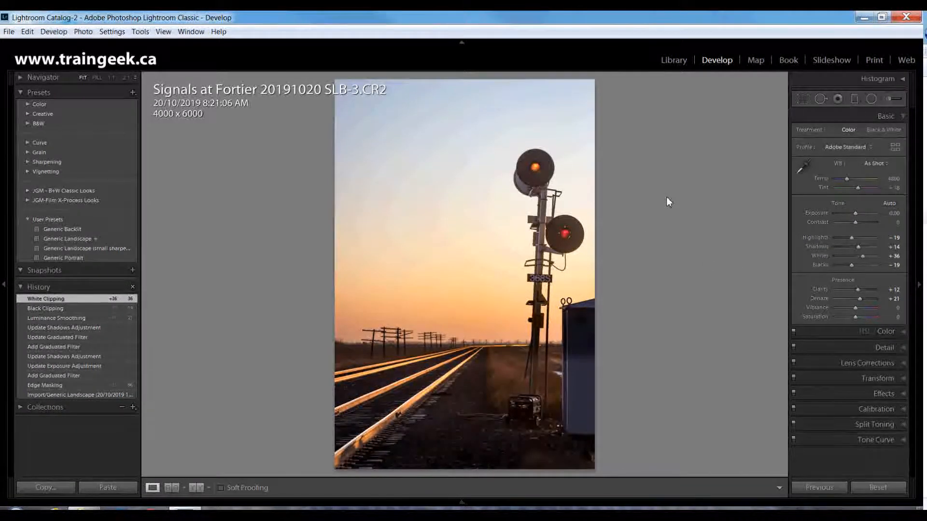
Step: Compare the photo with and without the Whites adjustment, keep the adjustment, and inspect the upper signal head at 1:1
key("ctrl+z")
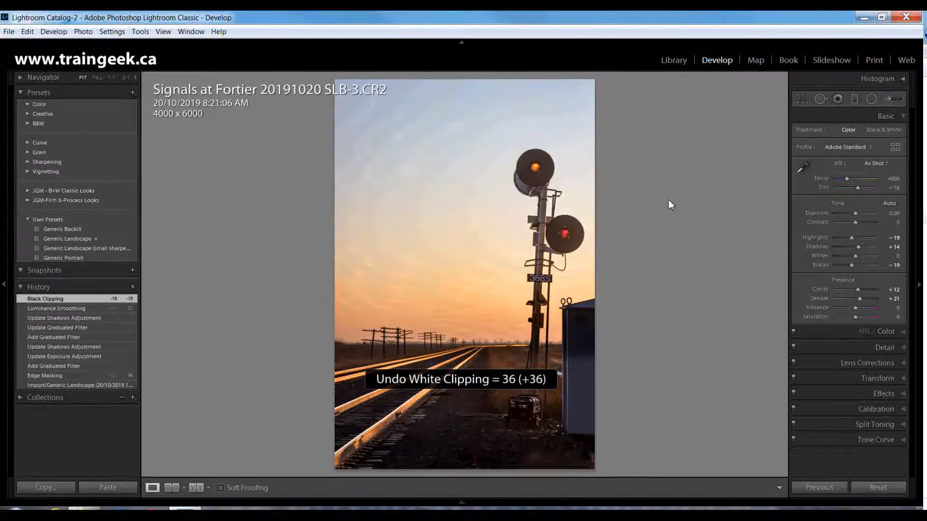
key("ctrl+y")
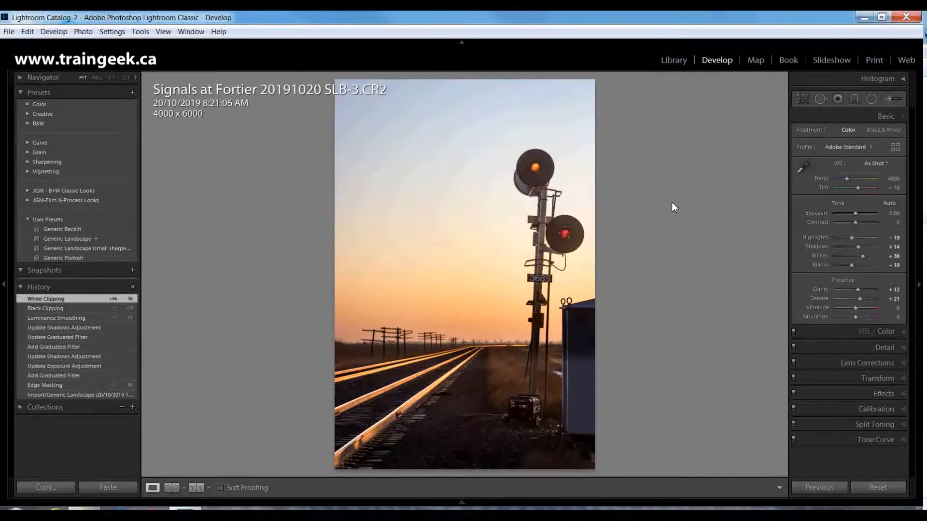
key("ctrl+z")
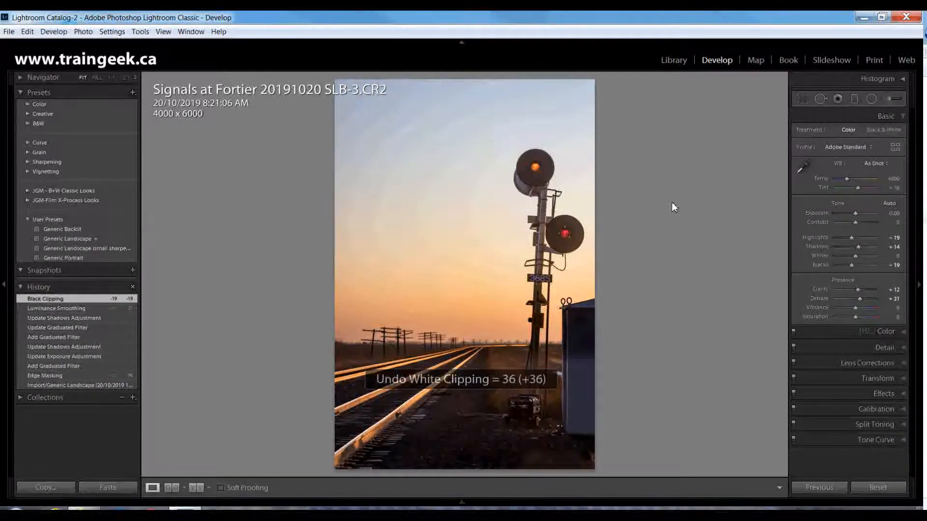
key("ctrl+y")
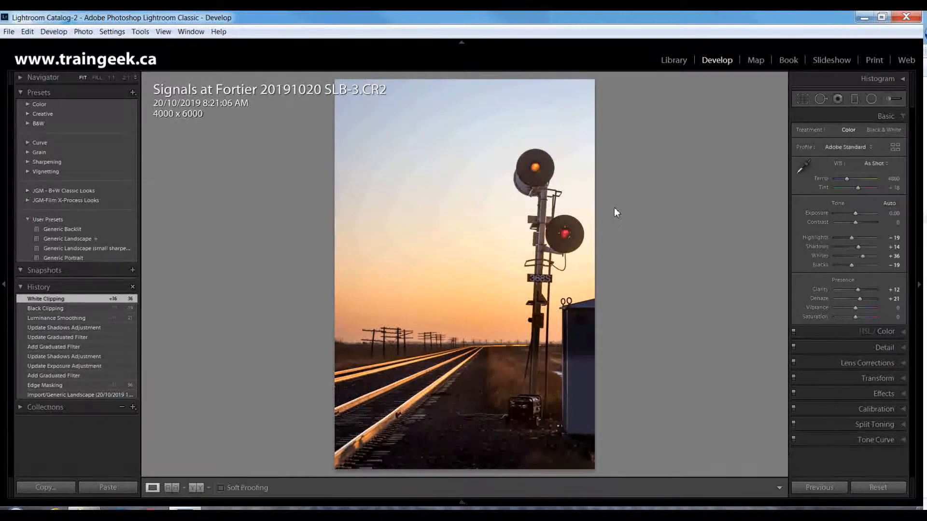
left_click(543, 171)
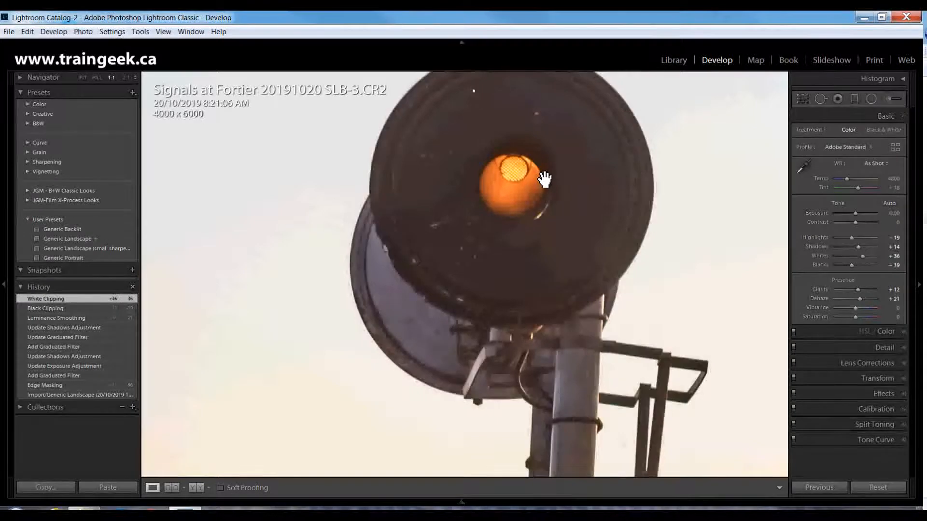
left_click(578, 199)
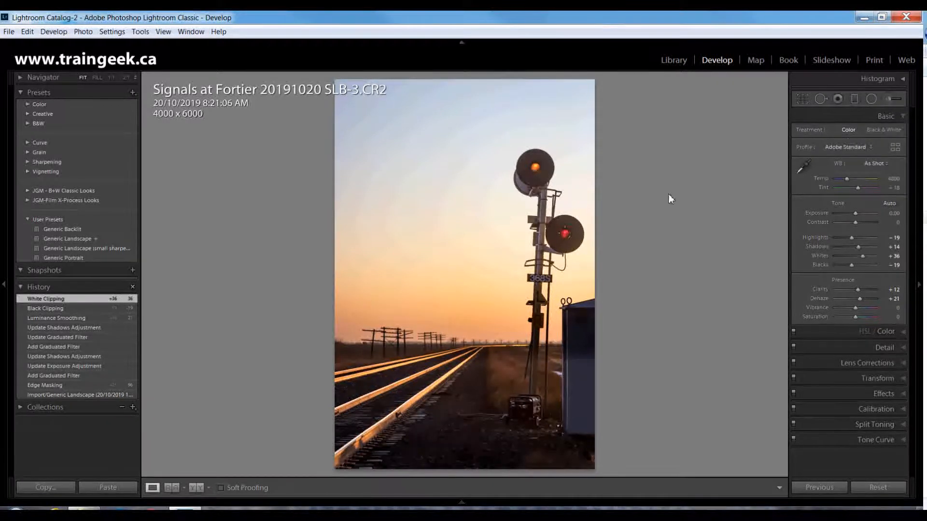
Step: Add a radial filter with the Saturation effect around the upper orange signal light, fit it to the signal head, and set Saturation to 87
left_click(871, 100)
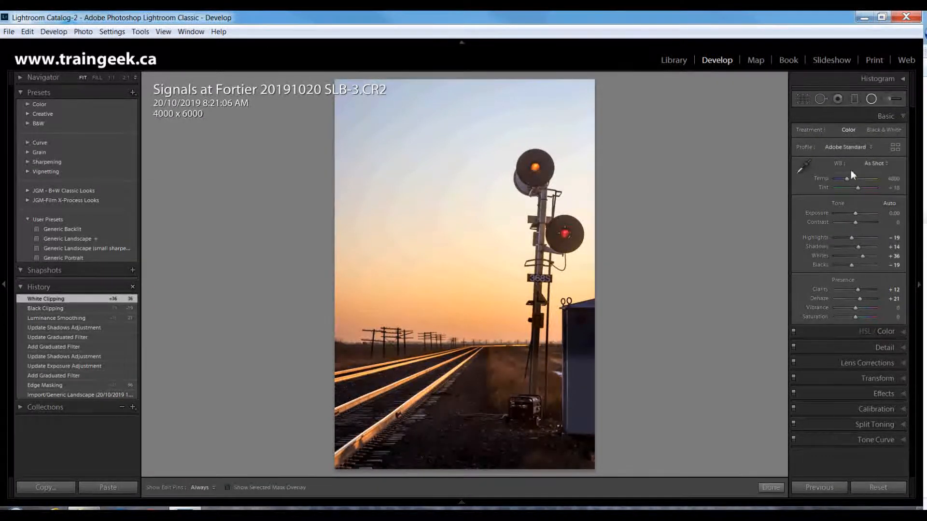
left_click(842, 132)
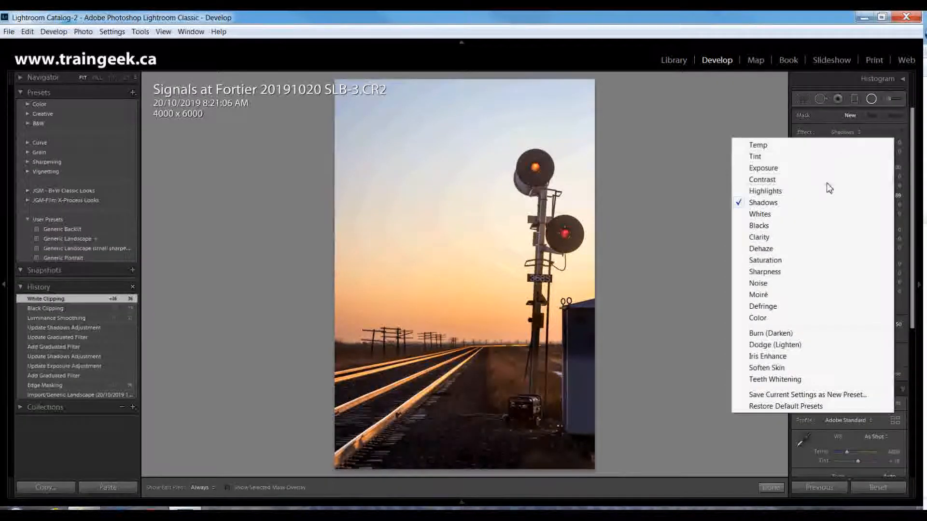
left_click(809, 261)
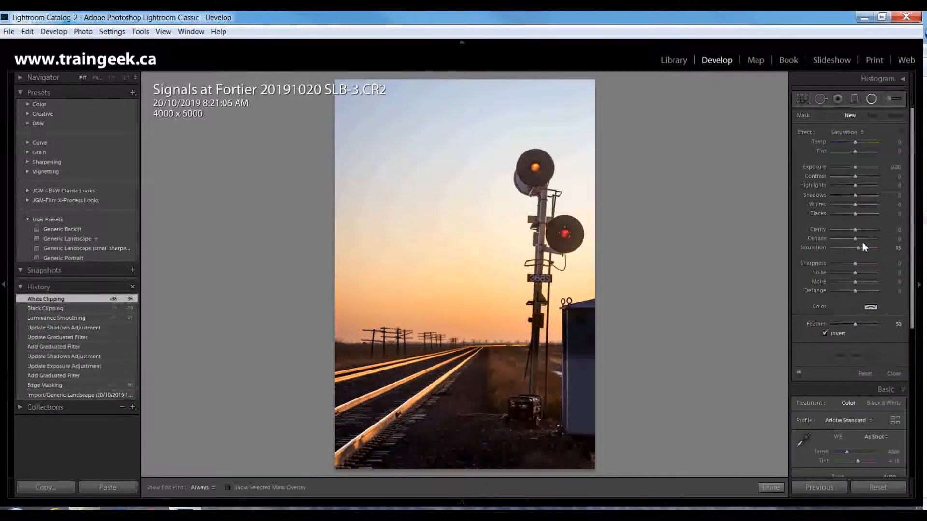
left_click_drag(859, 248, 864, 248)
left_click_drag(528, 159, 545, 179)
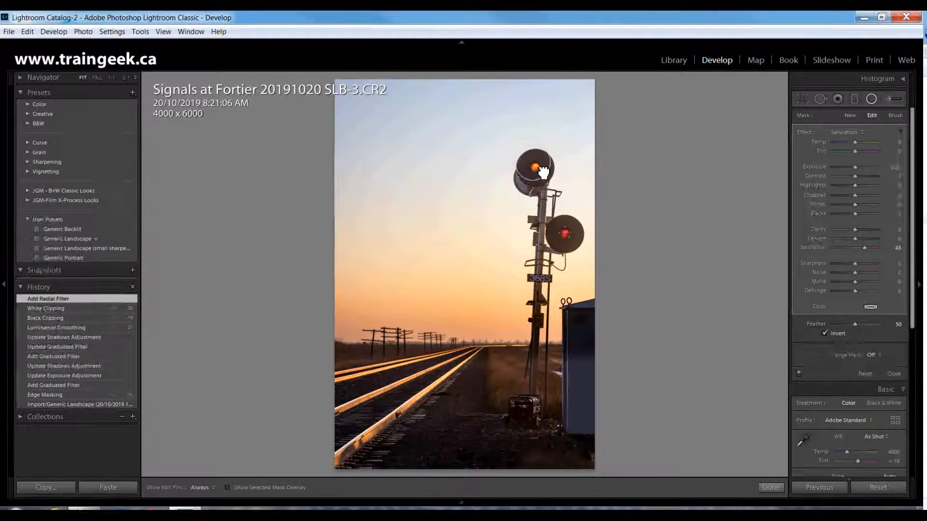
left_click_drag(544, 176, 550, 184)
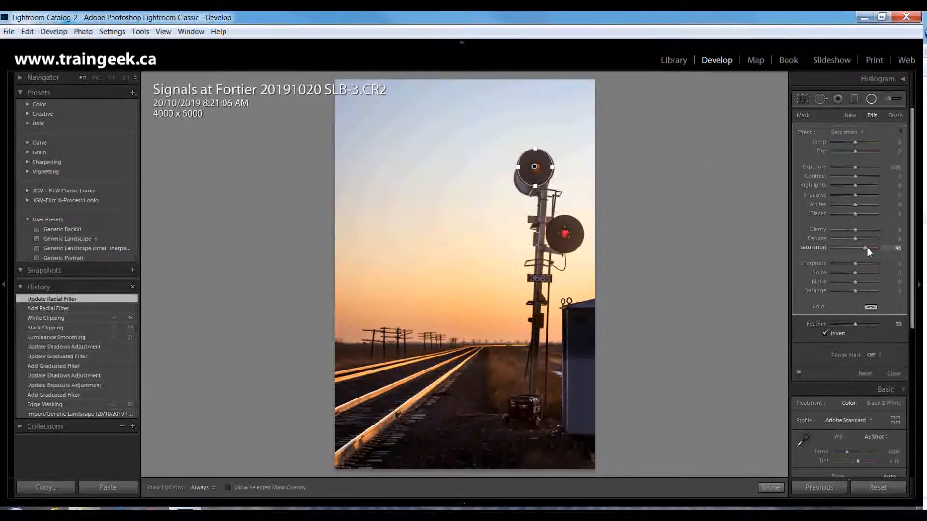
left_click_drag(875, 247, 877, 248)
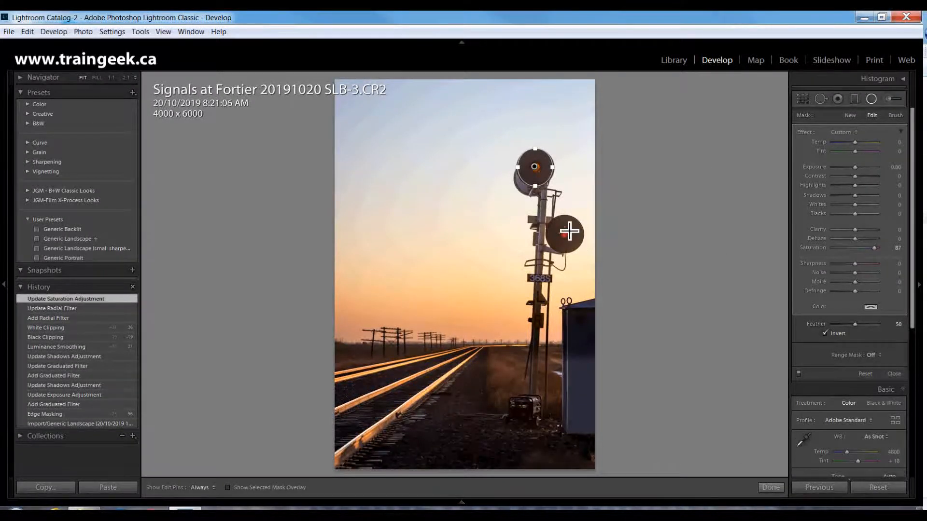
Step: Add a second radial filter around the lower red signal light, set its Saturation to 65, and finish editing the radial filters
left_click_drag(556, 224, 575, 246)
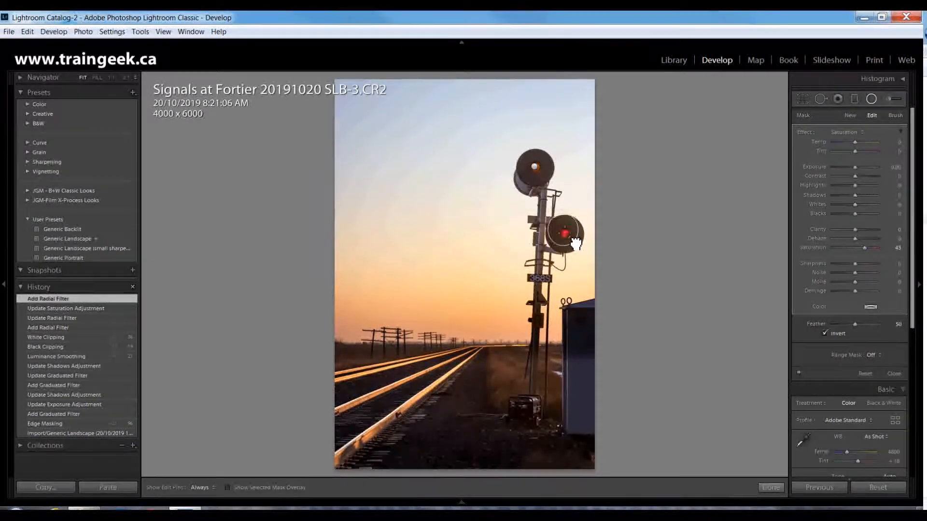
left_click_drag(856, 249, 868, 249)
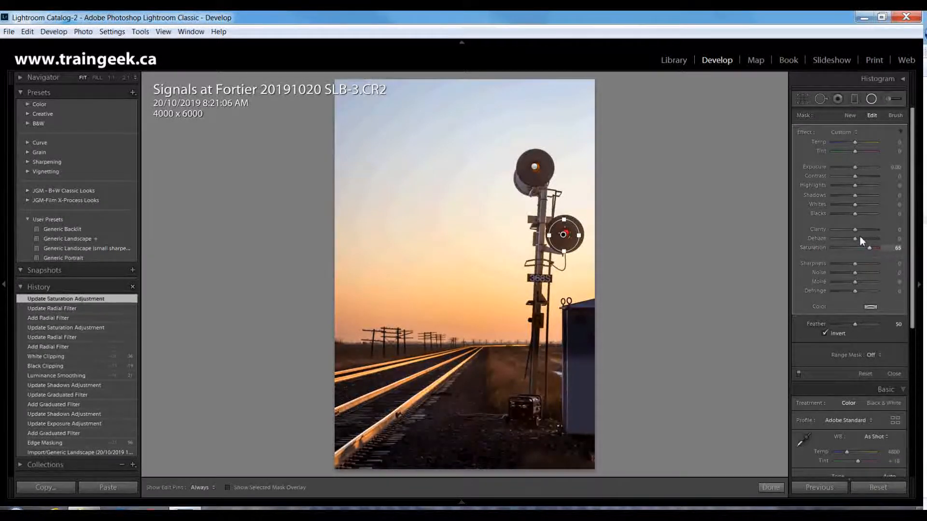
left_click(893, 374)
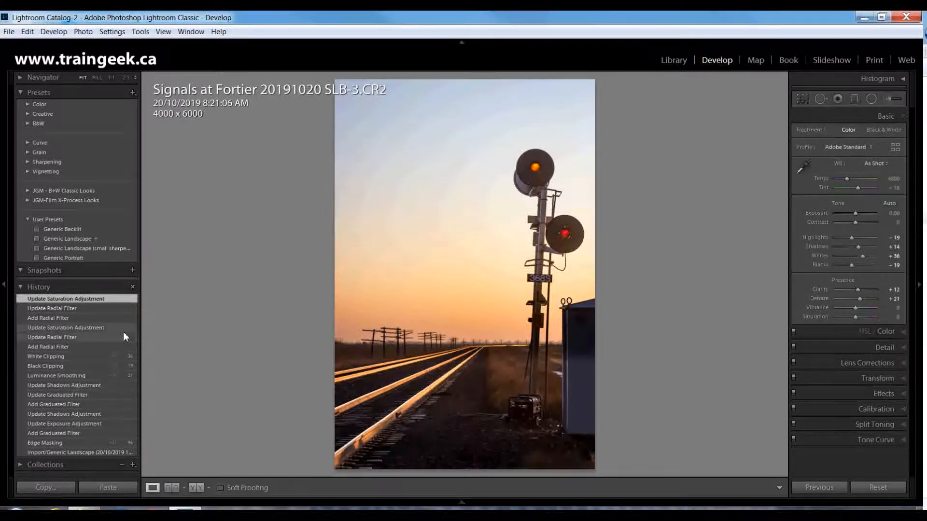
Step: Compare the photo before and after the radial filters through its edit history, returning to the latest state
left_click(97, 356)
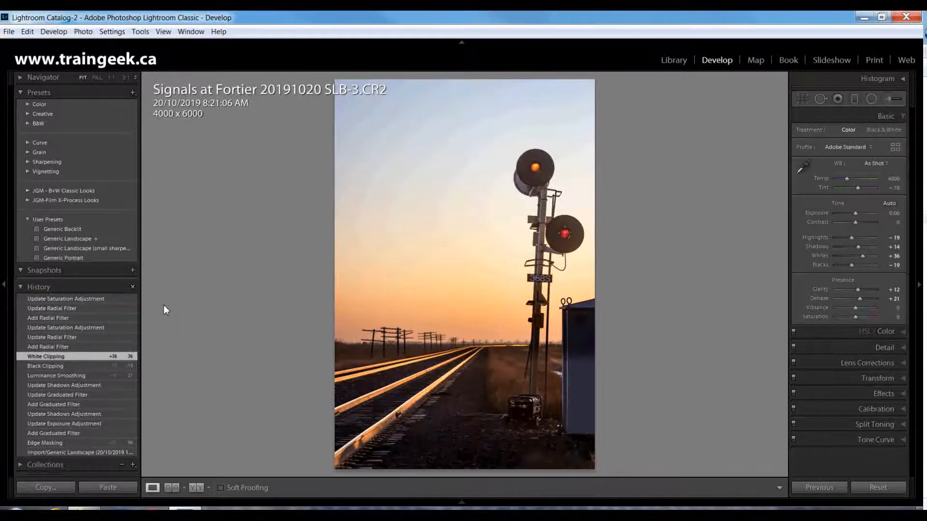
left_click(123, 299)
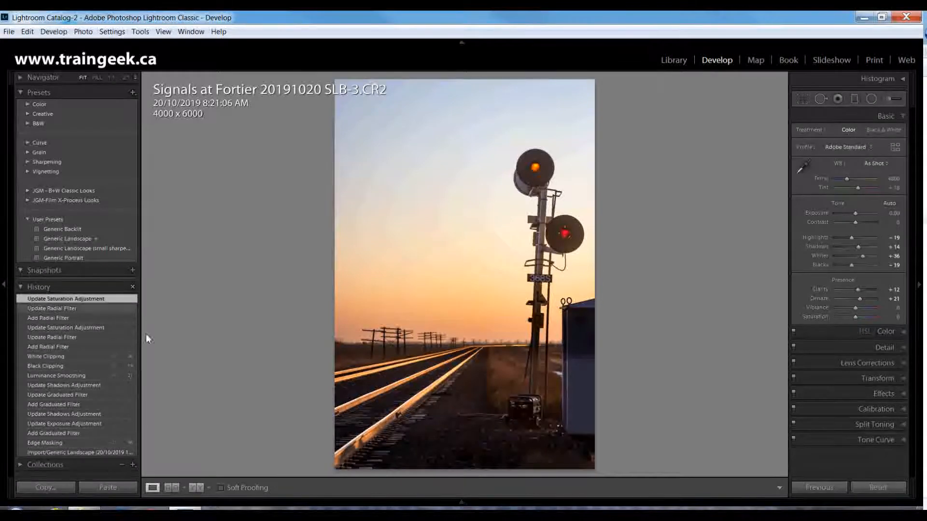
left_click(111, 356)
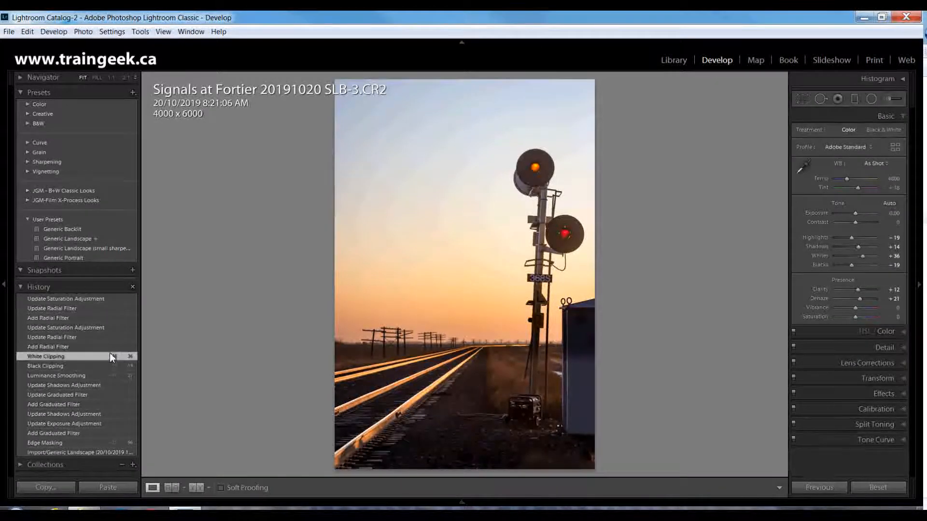
left_click(115, 300)
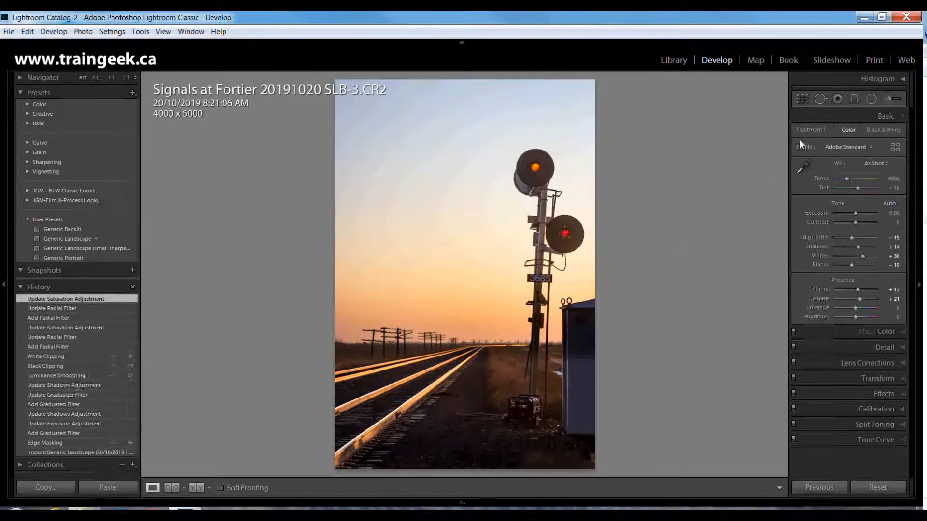
Step: Set the foreground graduated filter's Saturation to 41, finish editing it, and compare the photo with and without the change
left_click(853, 101)
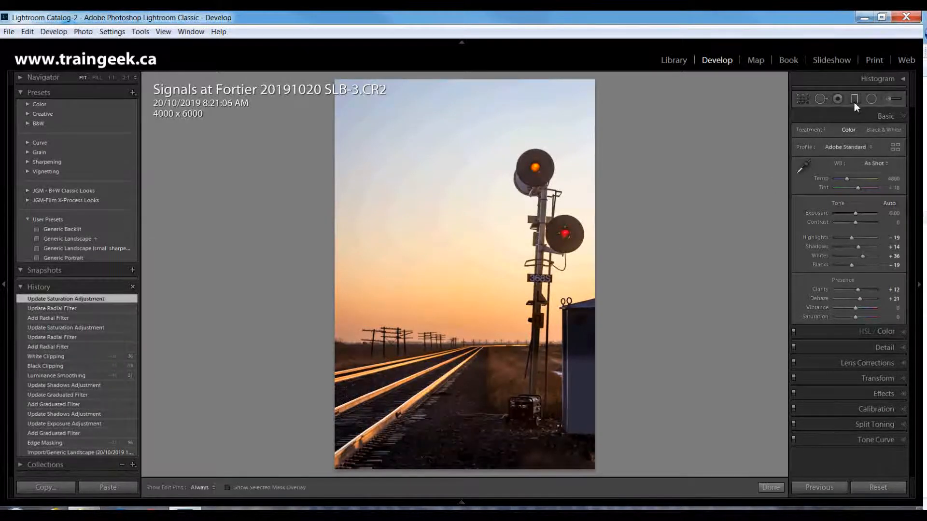
left_click(481, 358)
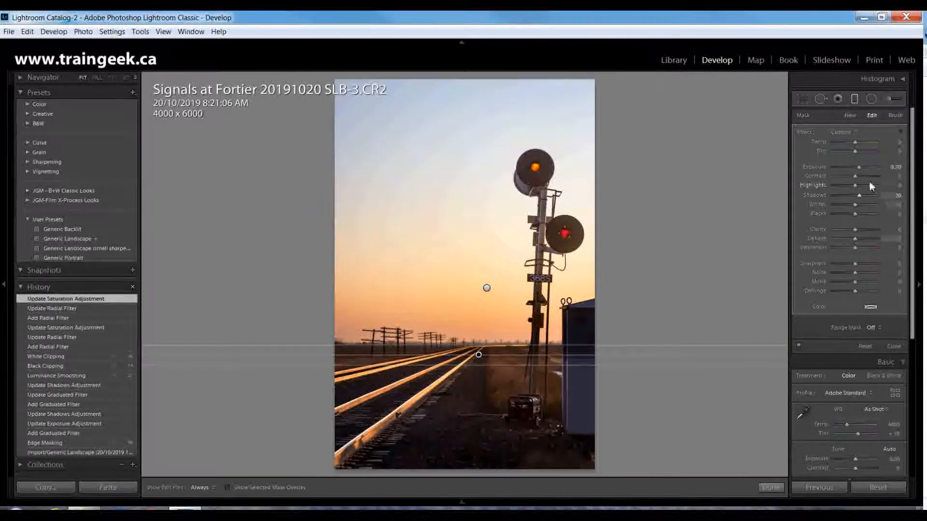
left_click_drag(855, 247, 888, 249)
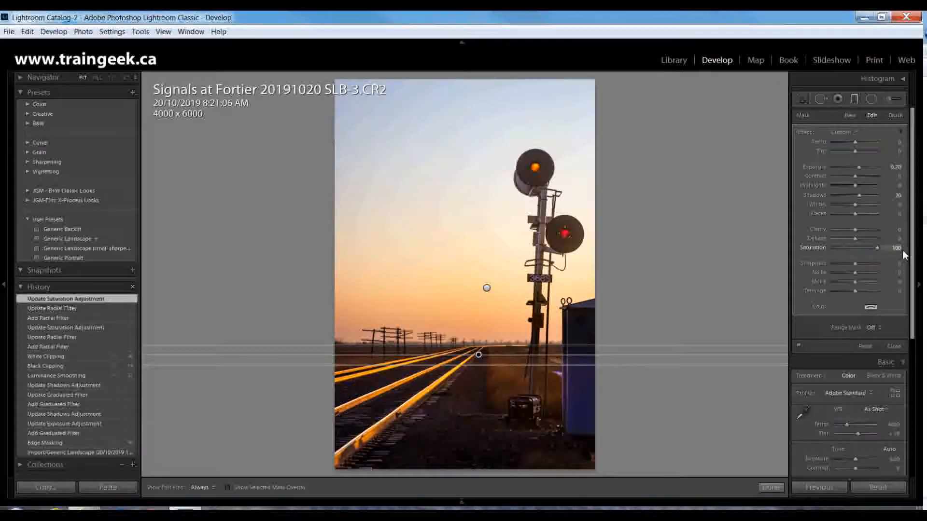
left_click_drag(878, 250, 864, 250)
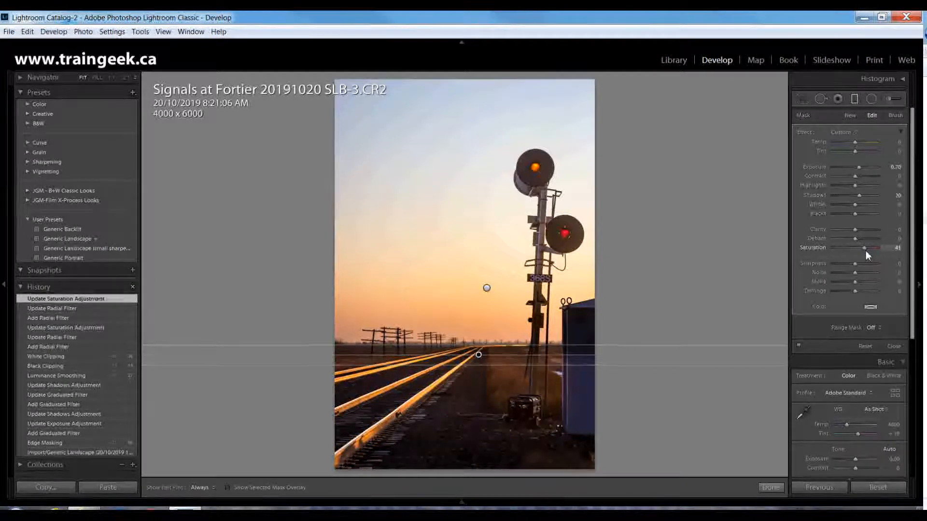
left_click(895, 348)
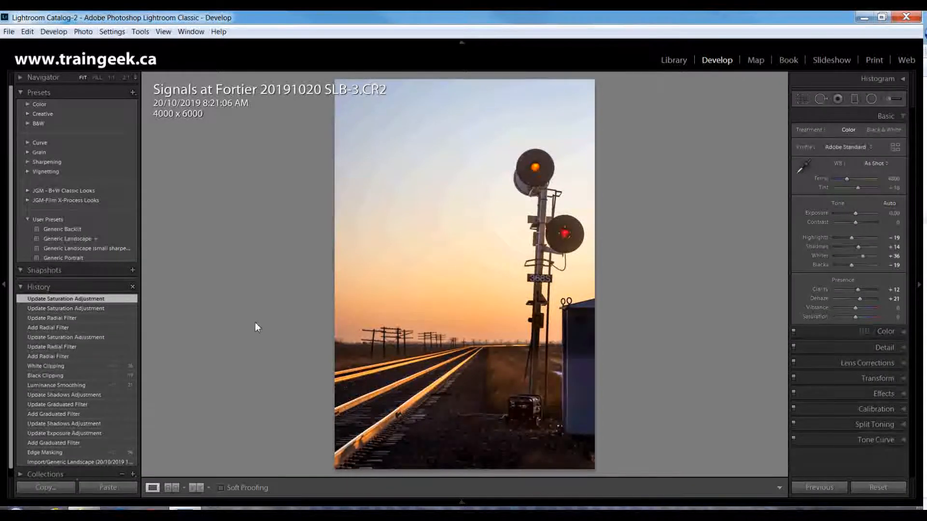
left_click(120, 311)
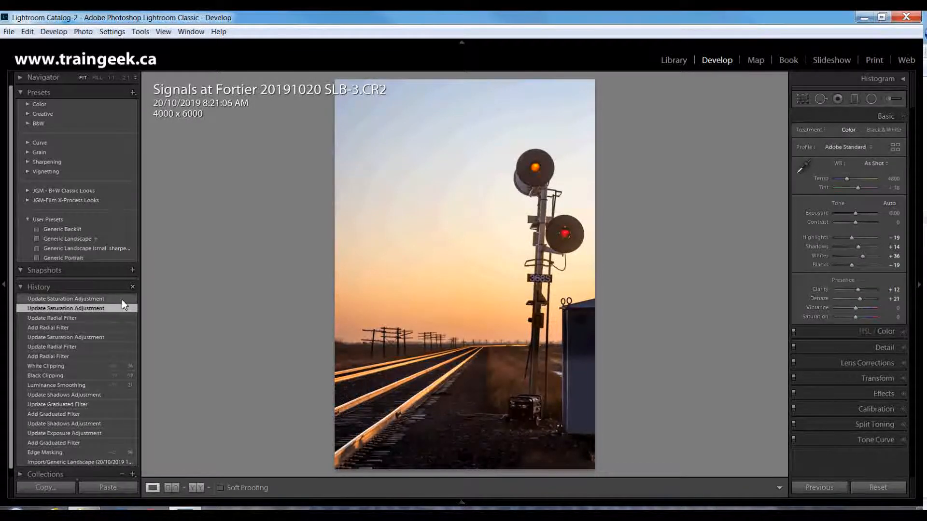
left_click(121, 299)
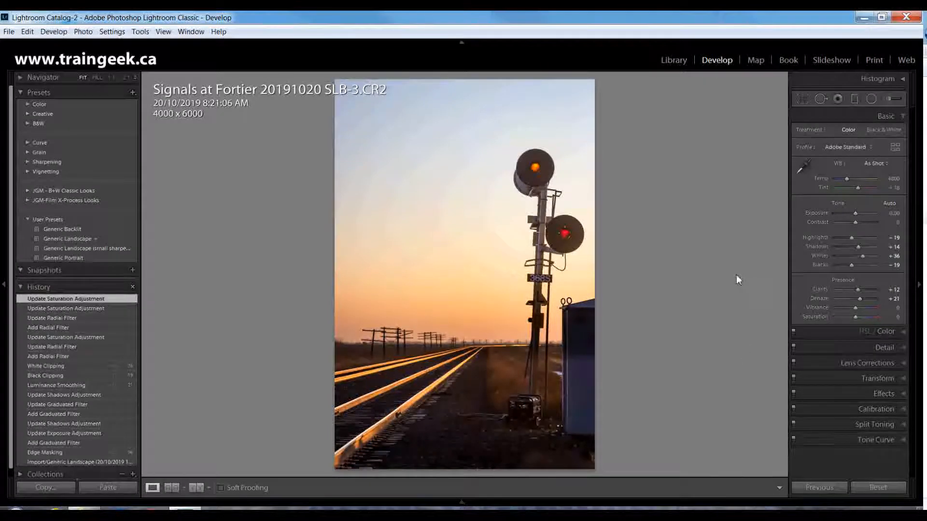
Step: Return to the Library grid and open the Crossing Mile 37 Sign Fortier SLB-1 photo in Loupe view
key("g")
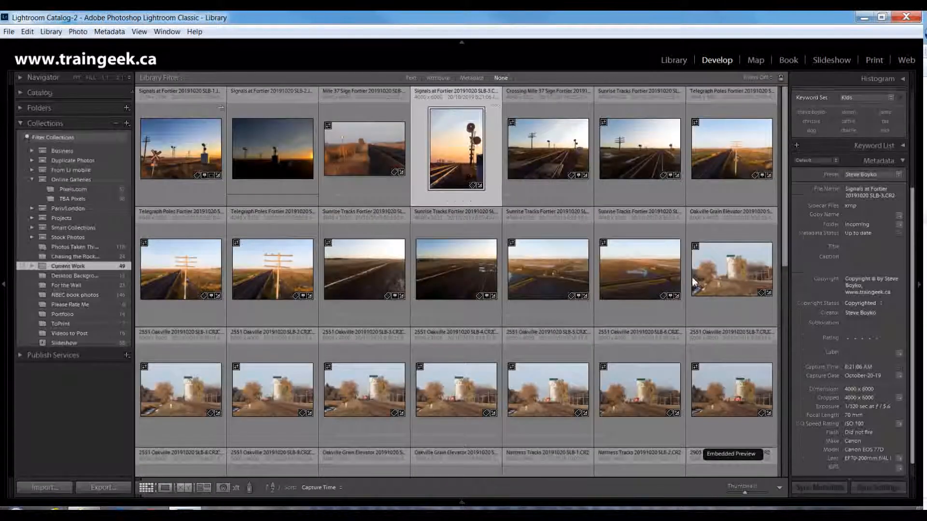
left_click(549, 163)
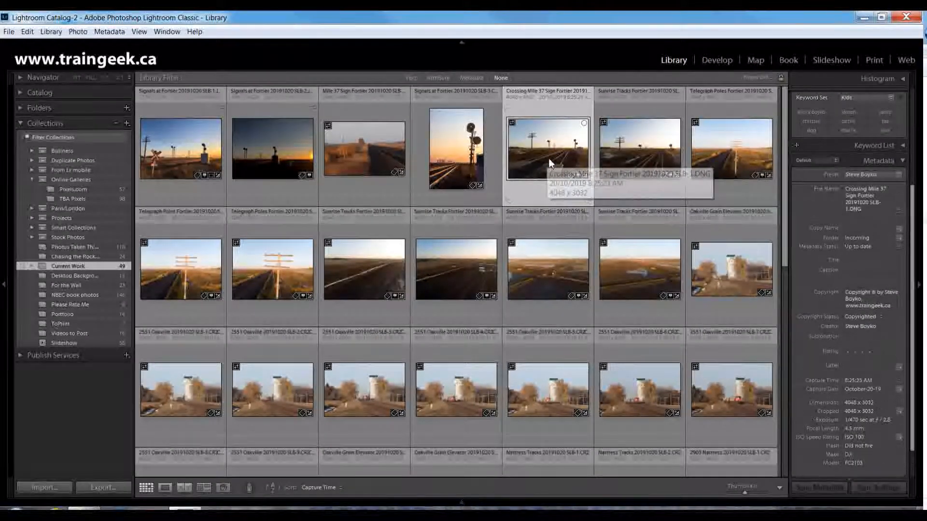
double_click(548, 163)
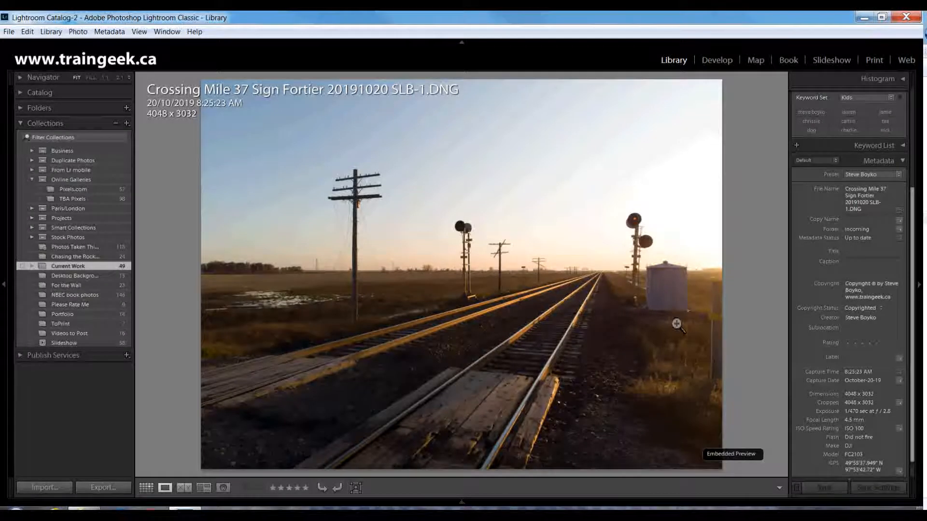
Step: Browse the following sunrise tracks and telegraph pole photos, and open Telegraph Poles Fortier 20191020 SLB-3.DNG in Develop
key("Right")
key("Right")
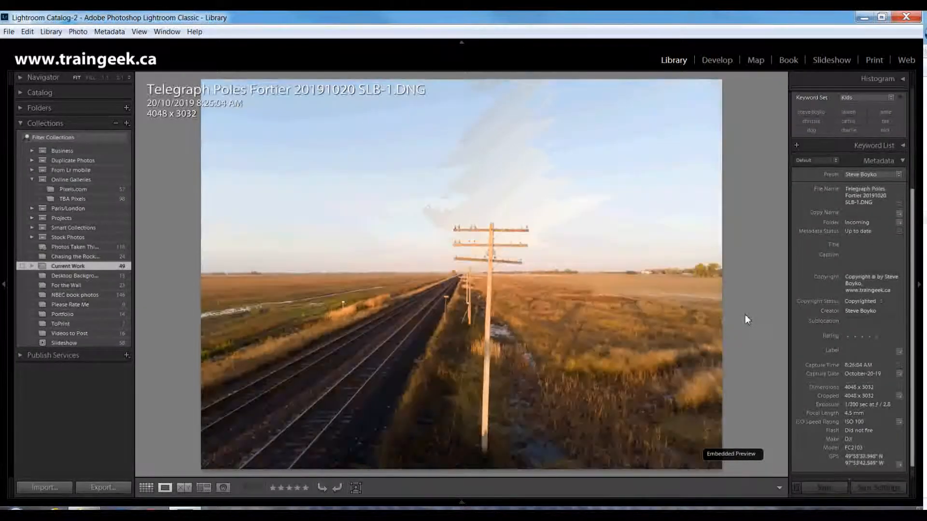
key("Left")
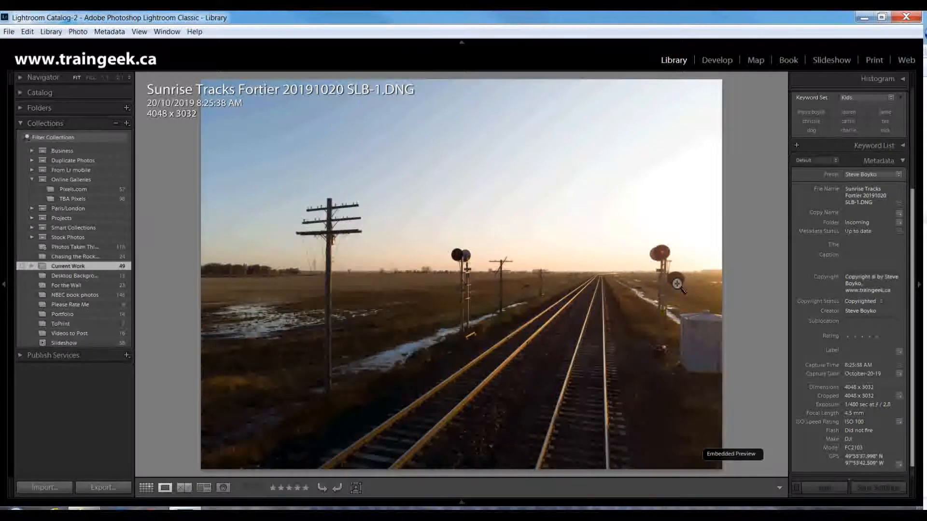
key("Right")
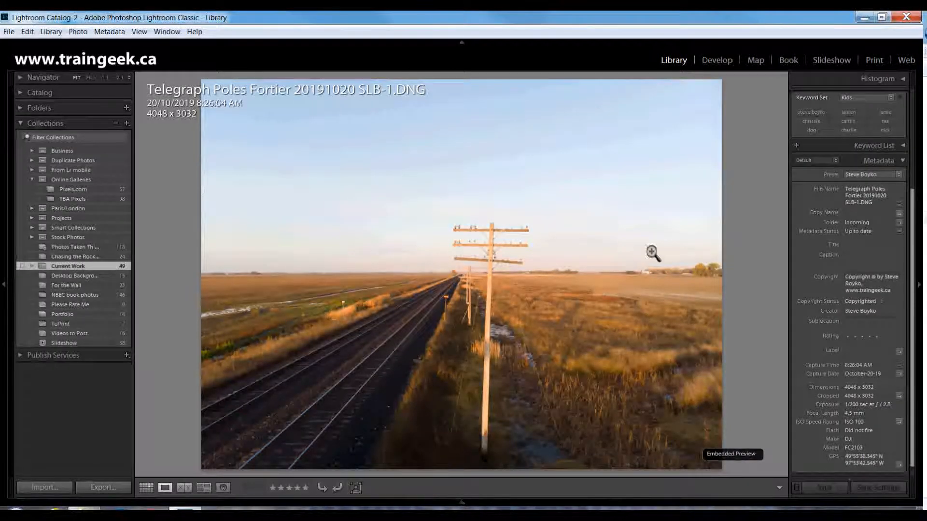
key("Right")
key("Right")
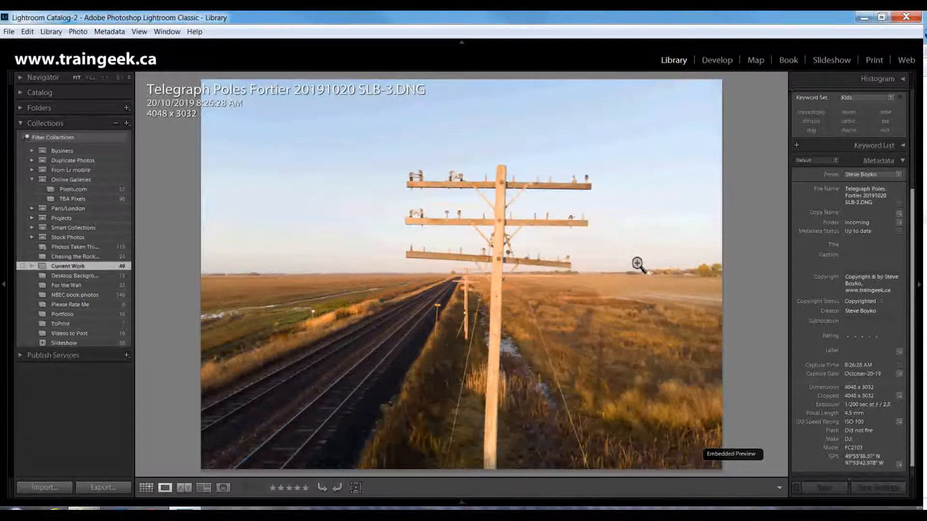
key("Left")
key("Right")
key("d")
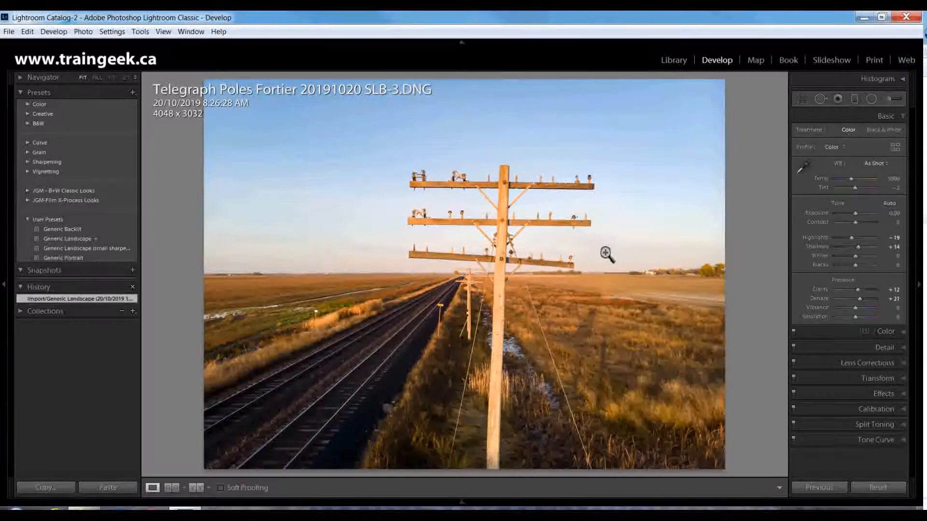
Step: Crop the photo to 1984 x 1486 around the telegraph pole's crossarms, keeping the original aspect ratio, and apply the crop
key("r")
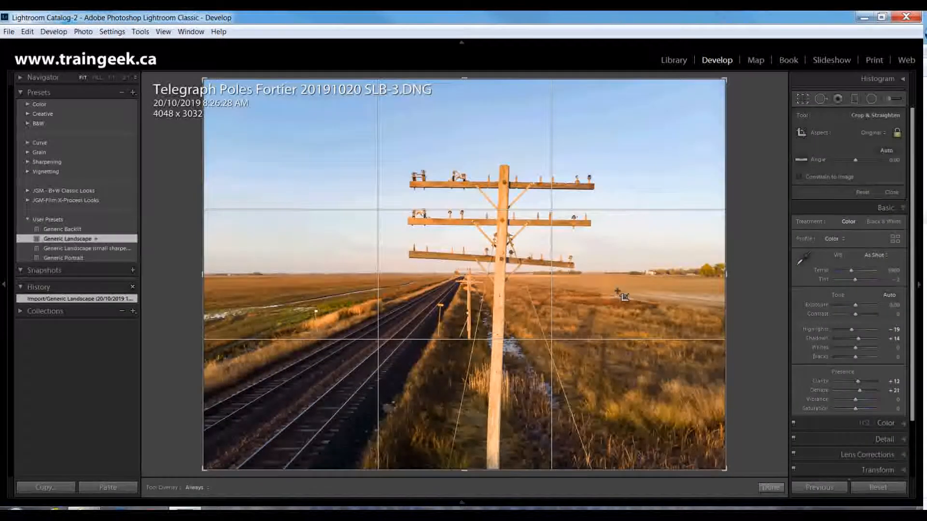
left_click_drag(726, 473, 703, 447)
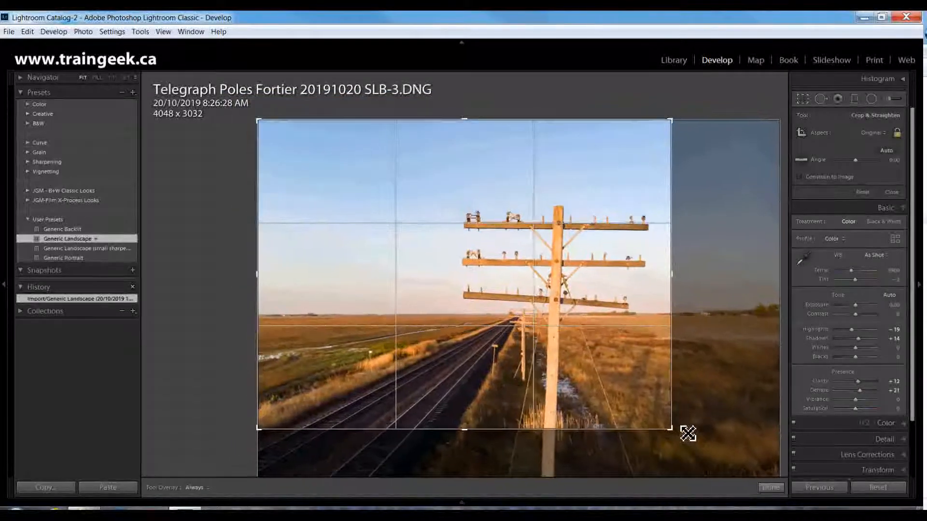
left_click_drag(265, 124, 297, 149)
left_click_drag(289, 398, 310, 388)
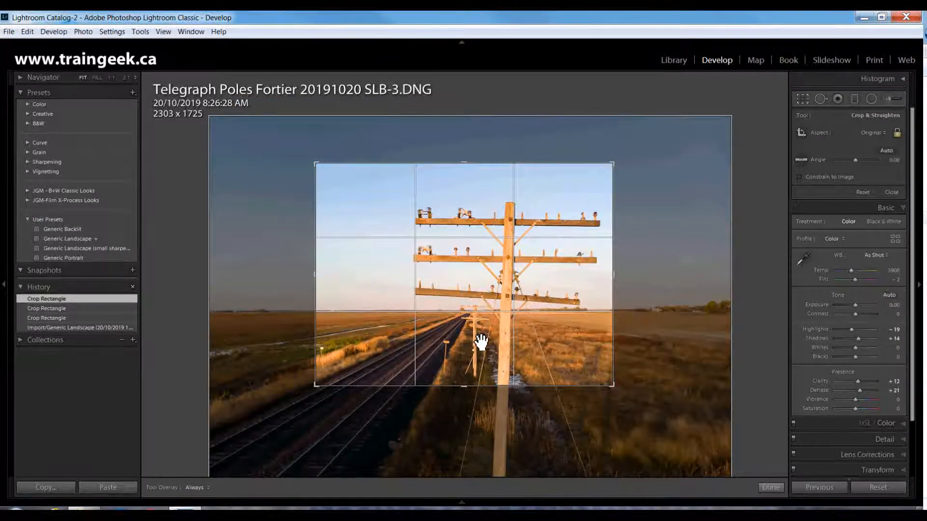
left_click_drag(324, 166, 342, 182)
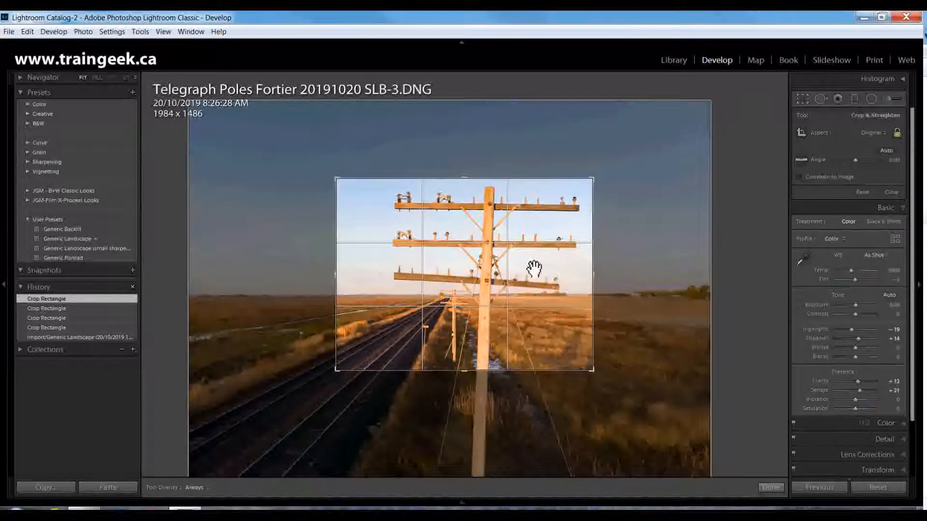
left_click(575, 317)
left_click_drag(574, 317, 564, 316)
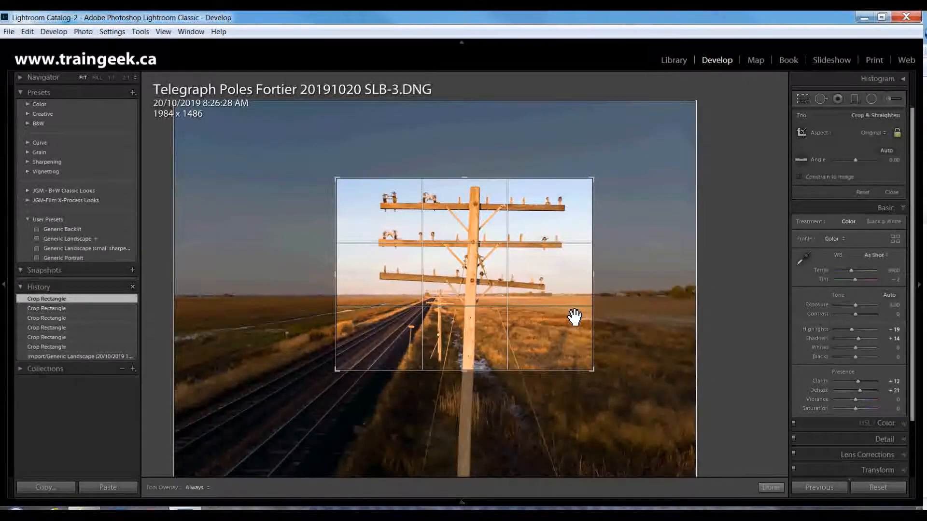
left_click_drag(574, 316, 575, 317)
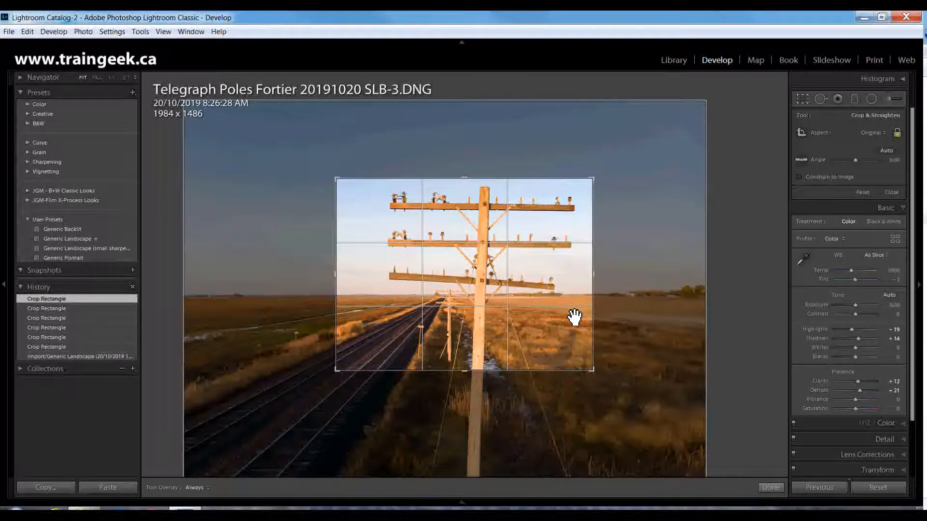
key("Return")
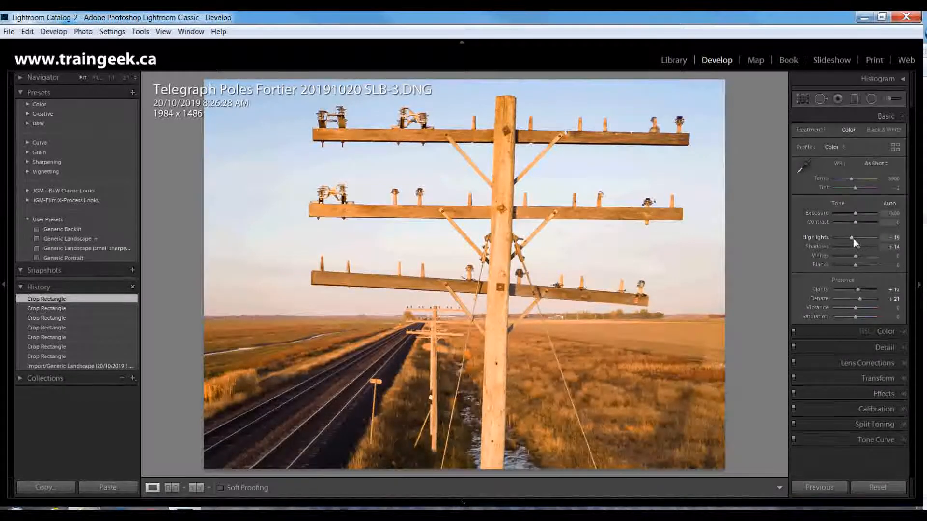
Step: Set the Basic Highlights to -76 and Dehaze to +43
left_click_drag(853, 238, 841, 237)
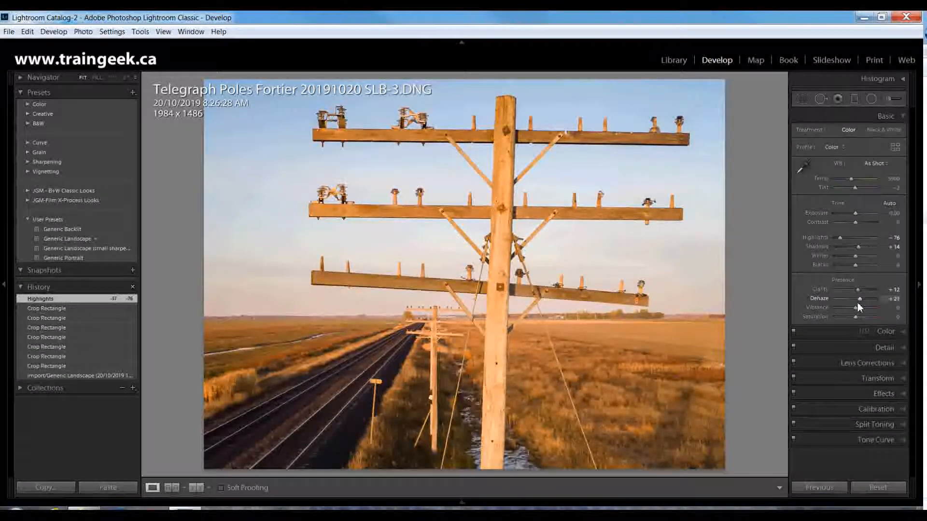
left_click_drag(859, 299, 864, 299)
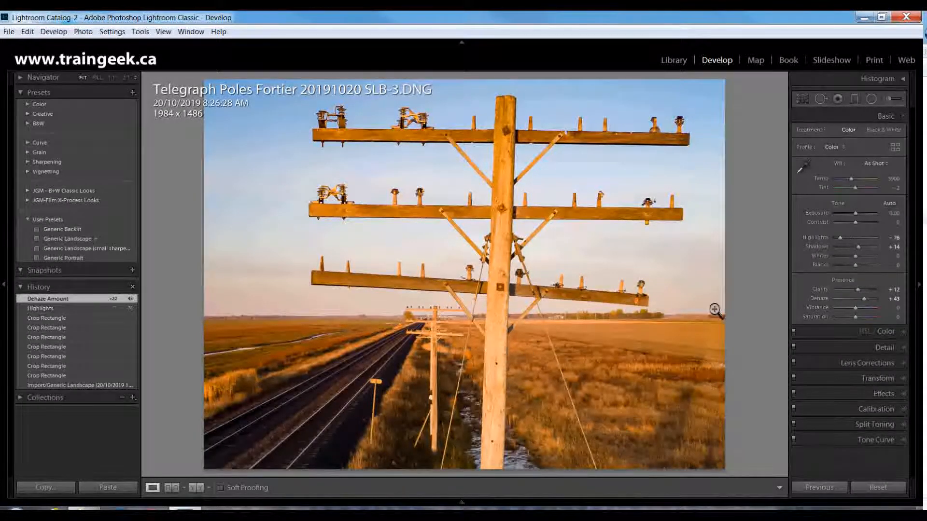
Step: Add an Adjustment Brush stroke with the Exposure effect at -0.83 on the field beside the main pole, and finish brushing
left_click(892, 99)
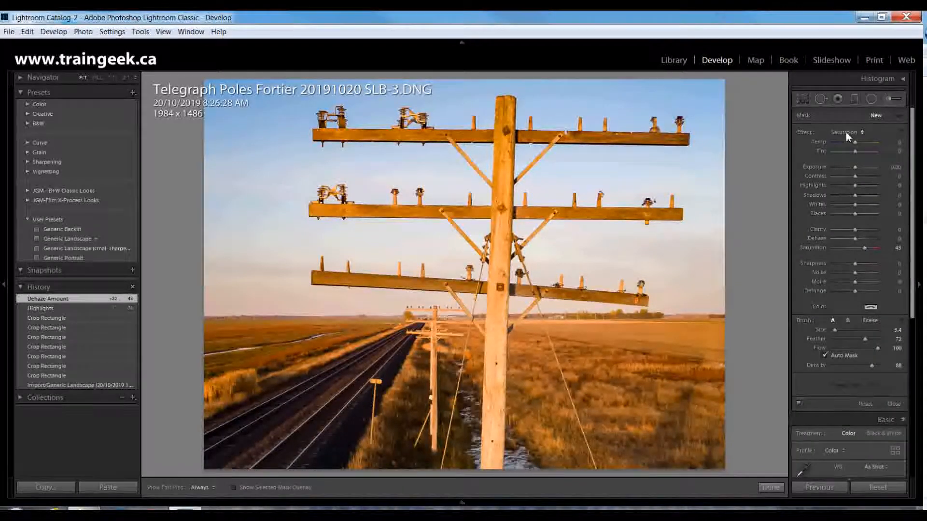
left_click(845, 131)
left_click(823, 165)
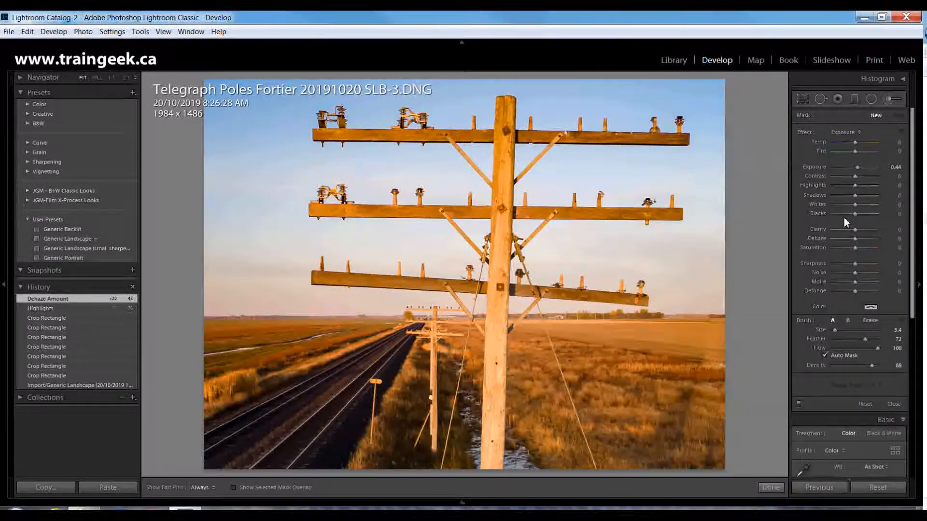
left_click_drag(855, 167, 852, 169)
key("h")
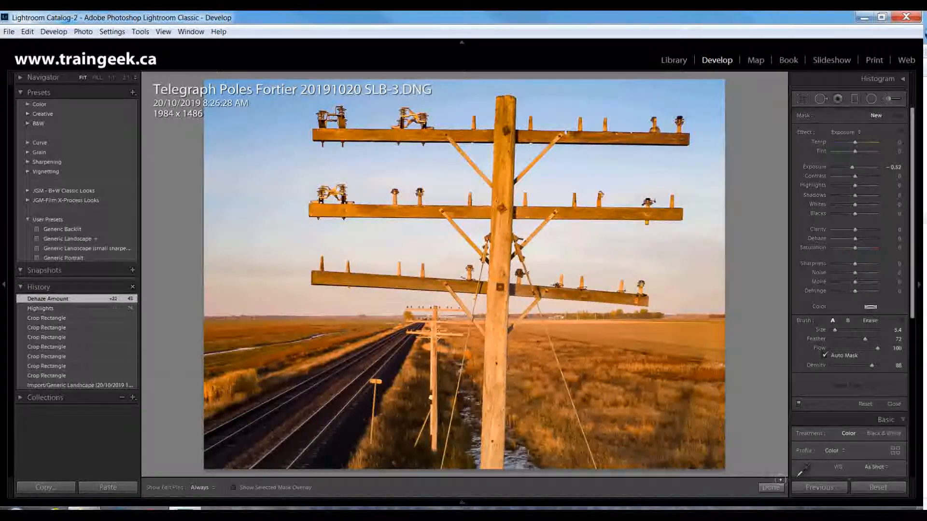
left_click(585, 352)
left_click(771, 489)
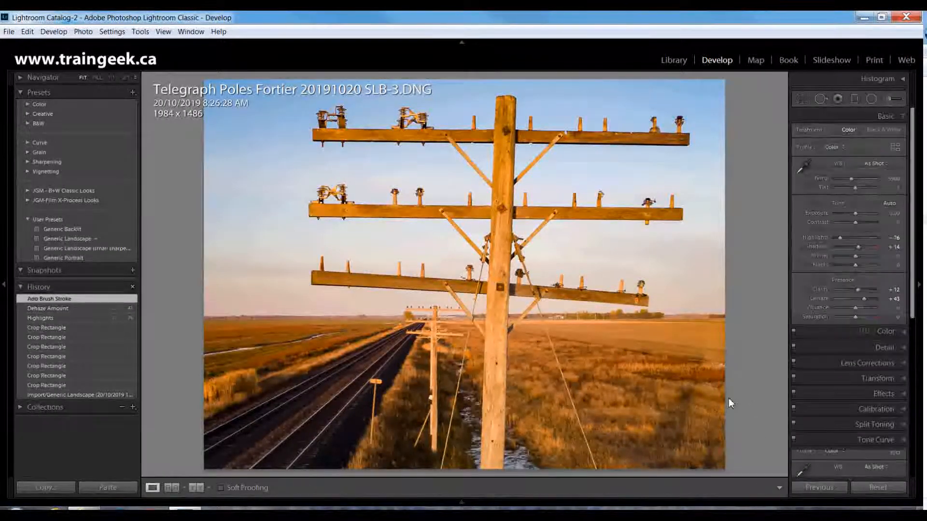
Step: Set the Sharpening Masking in the Detail settings to 100 while previewing the mask
left_click(875, 349)
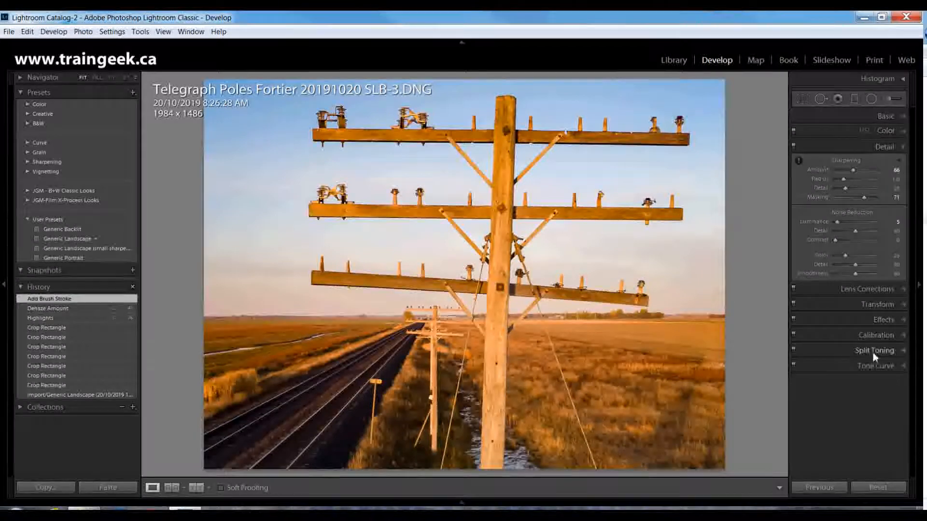
key("alt")
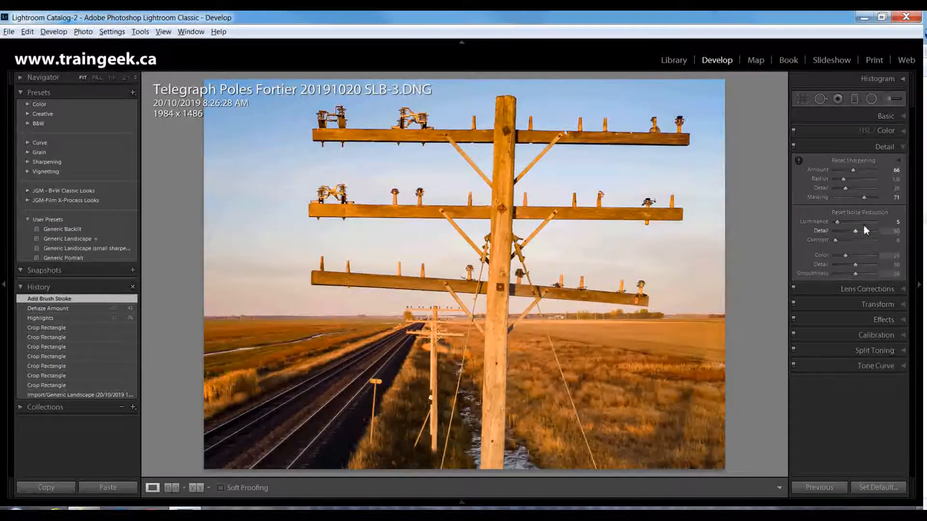
left_click_drag(864, 199, 883, 202)
key("ctrl+z")
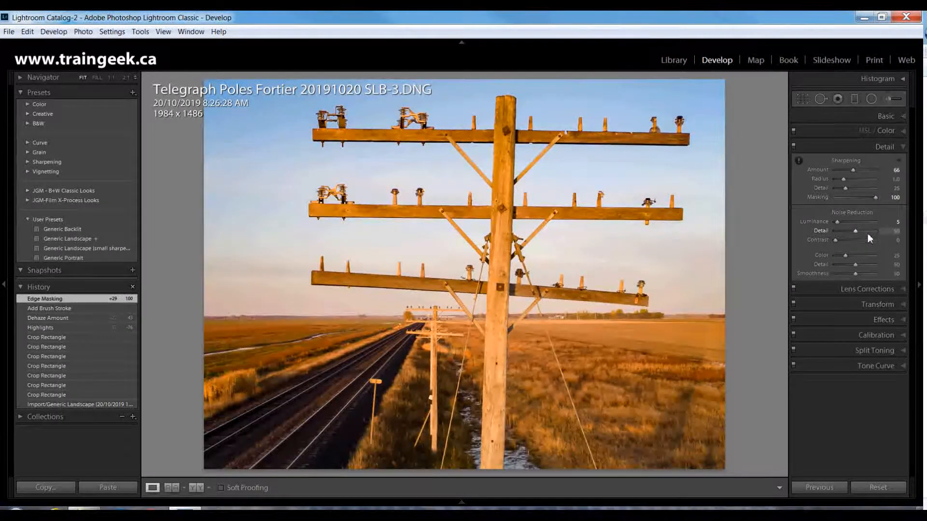
key("alt")
left_click_drag(864, 199, 875, 200)
Step: Open the Sunrise Tracks Fortier 20191020 SLB-4 photo in Develop and apply the Generic Backlit preset
key("g")
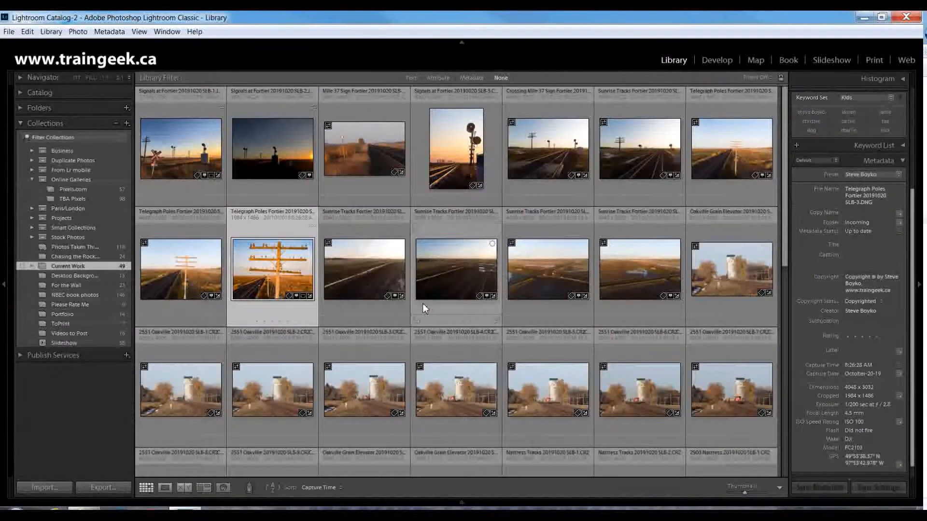
double_click(552, 269)
key("Right")
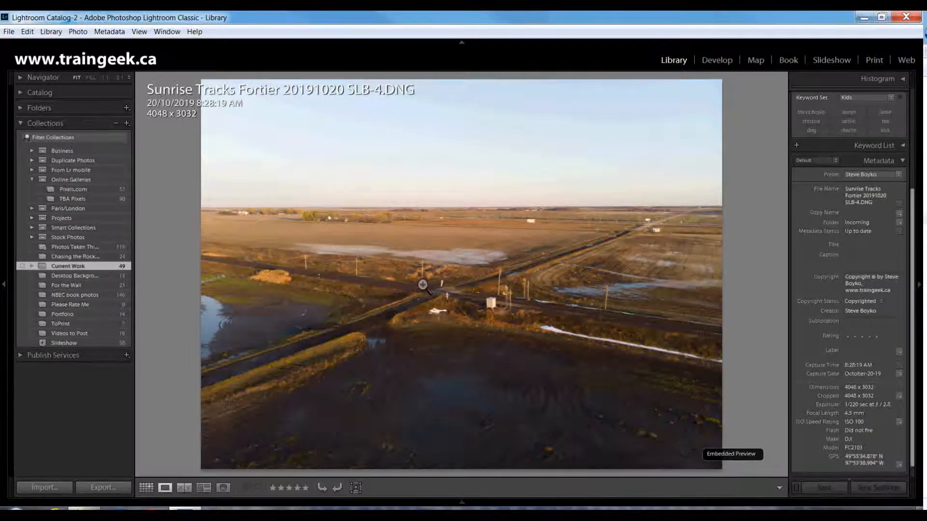
left_click(432, 304)
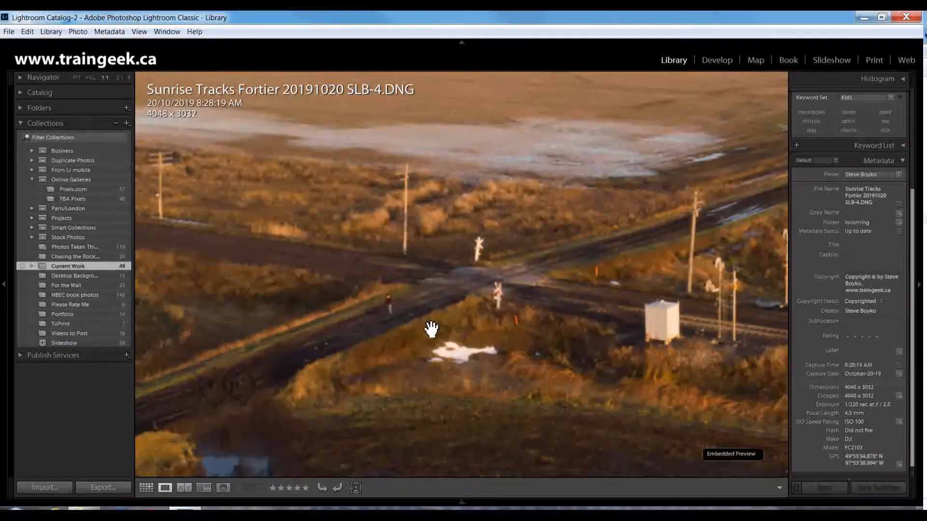
left_click(467, 311)
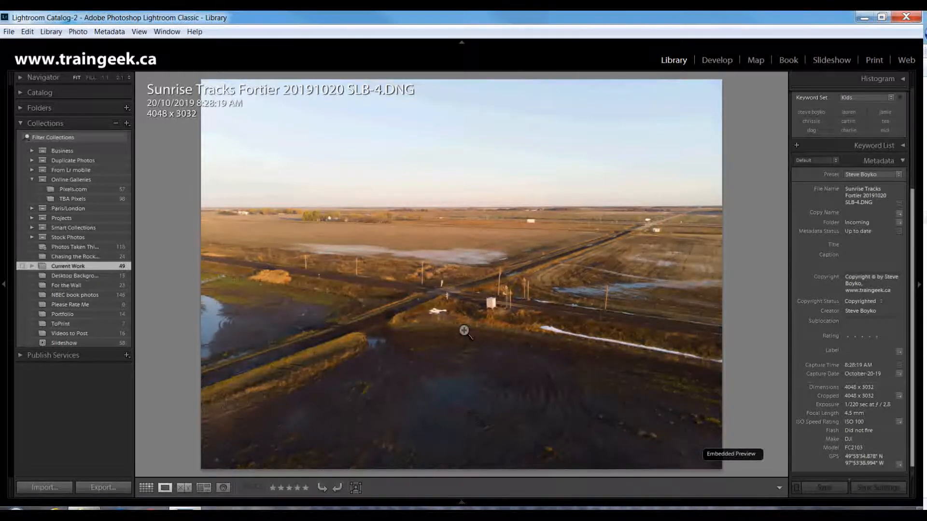
key("d")
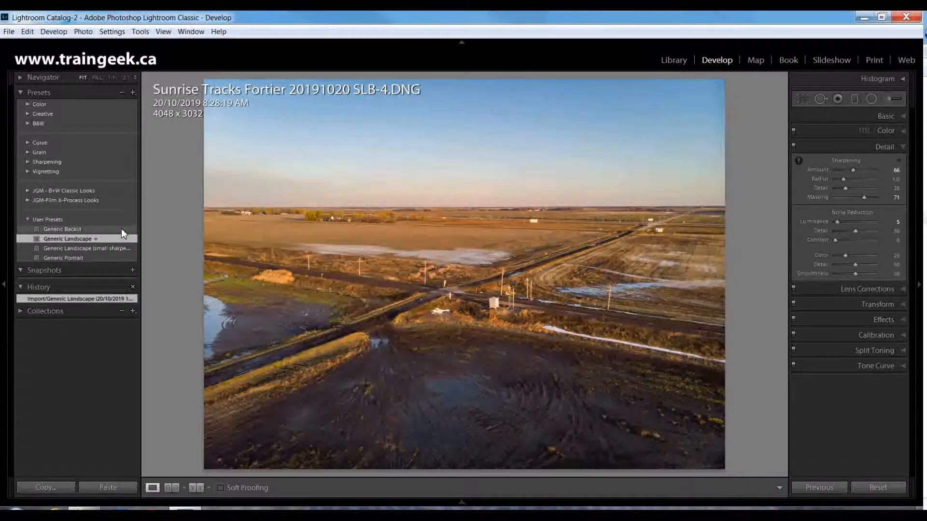
left_click(120, 233)
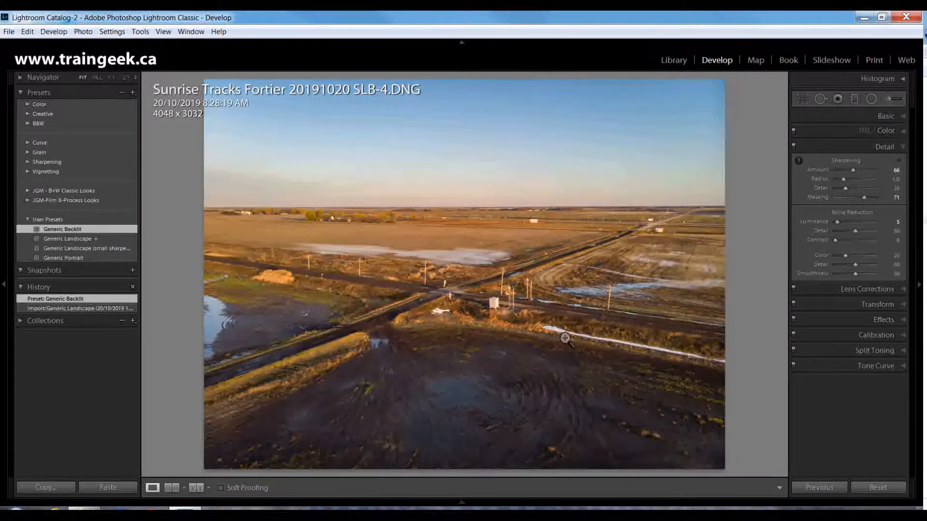
Step: Add a graduated filter with Exposure at 0.53 over the dark foreground, fading out above the rail crossing, and close the filter
left_click(855, 99)
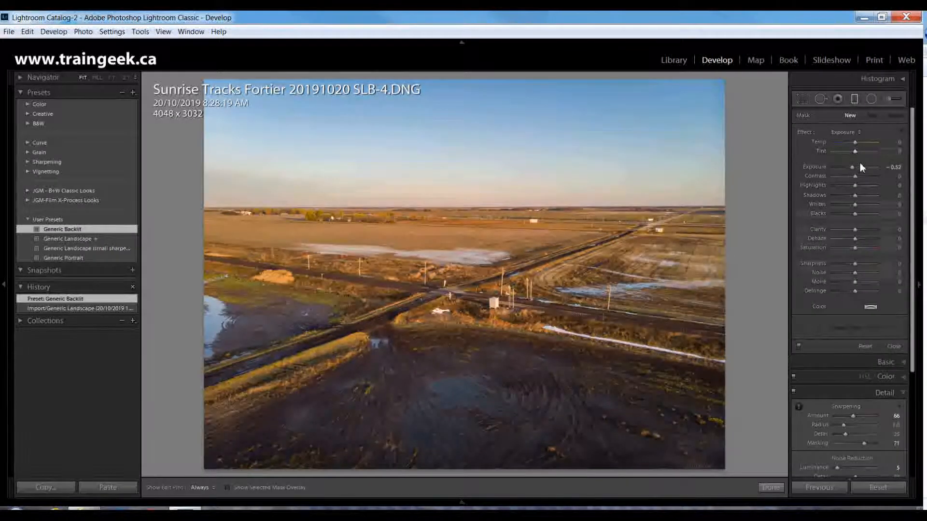
left_click_drag(860, 167, 860, 167)
left_click_drag(497, 306, 503, 237)
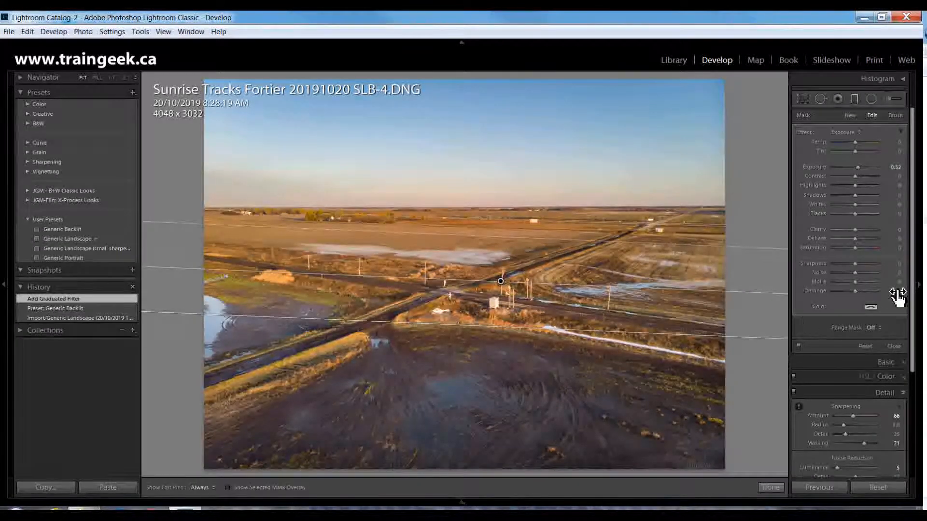
left_click(894, 346)
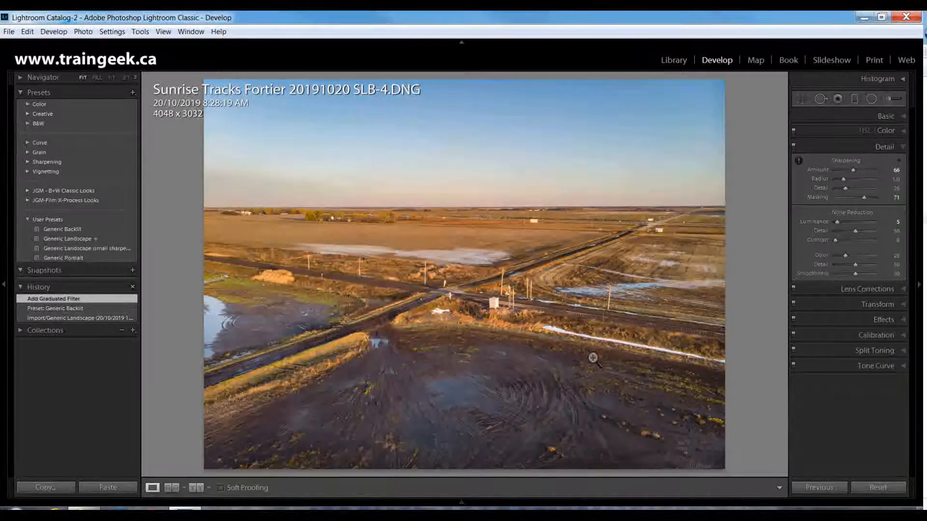
Step: Crop the photo tighter around the rail crossing, keeping the original aspect ratio and trimming the sky and dark foreground
key("r")
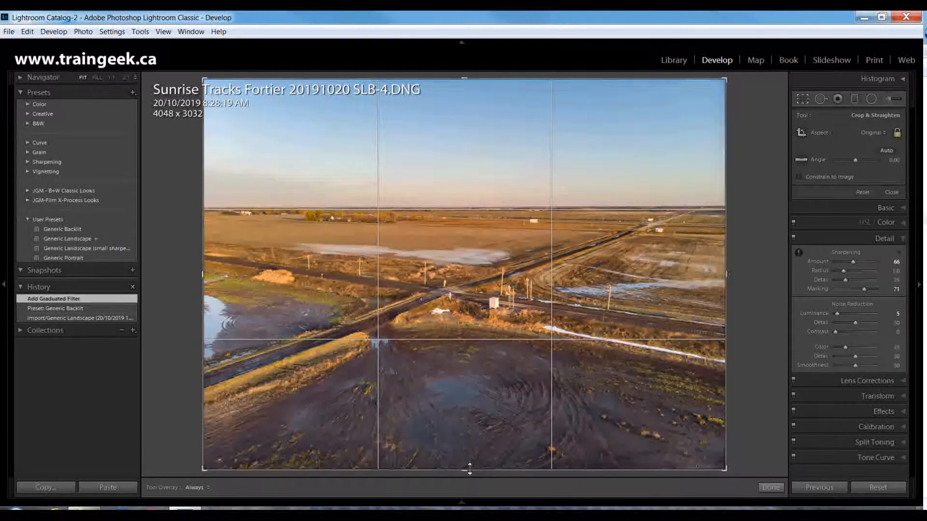
left_click_drag(466, 443, 465, 430)
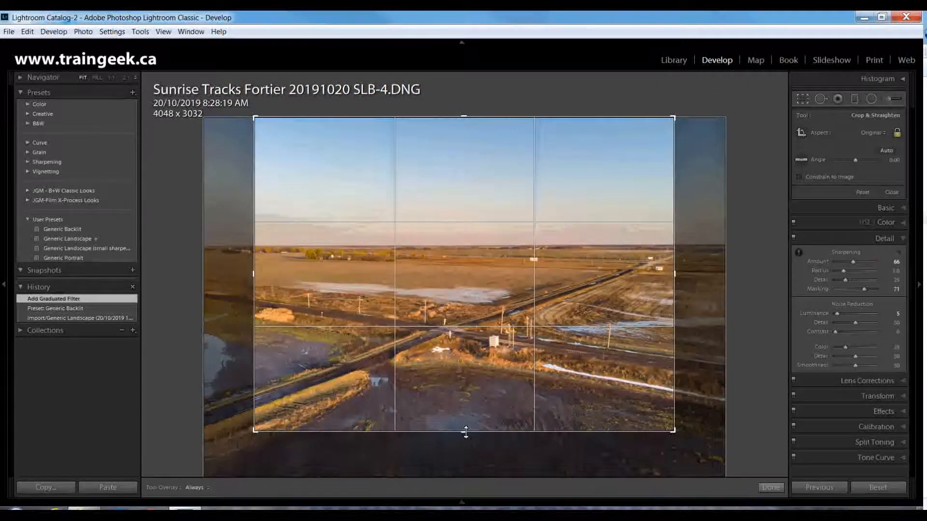
left_click_drag(467, 124, 466, 157)
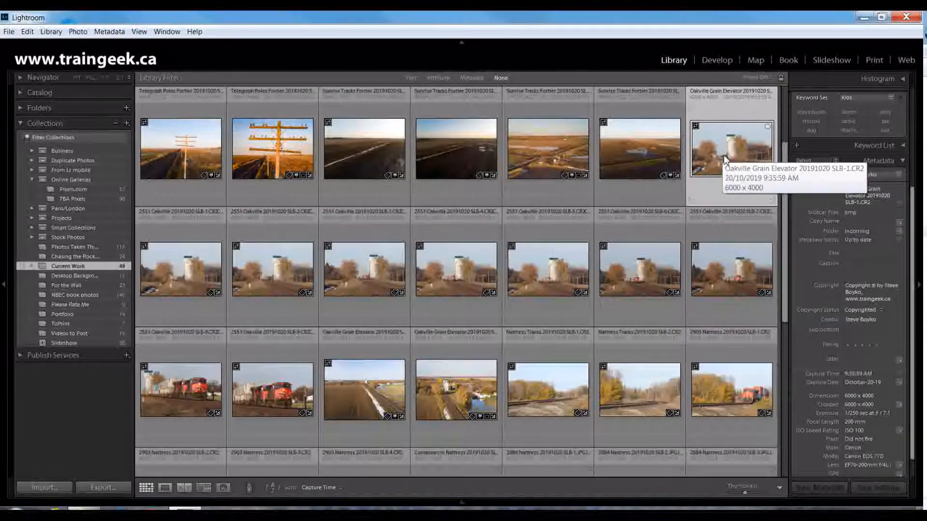
Step: Select the photos from Oakville Grain Elevator SLB-1 through 2551 Oakville SLB-7 and open them in Compare view
left_click(728, 268, "shift")
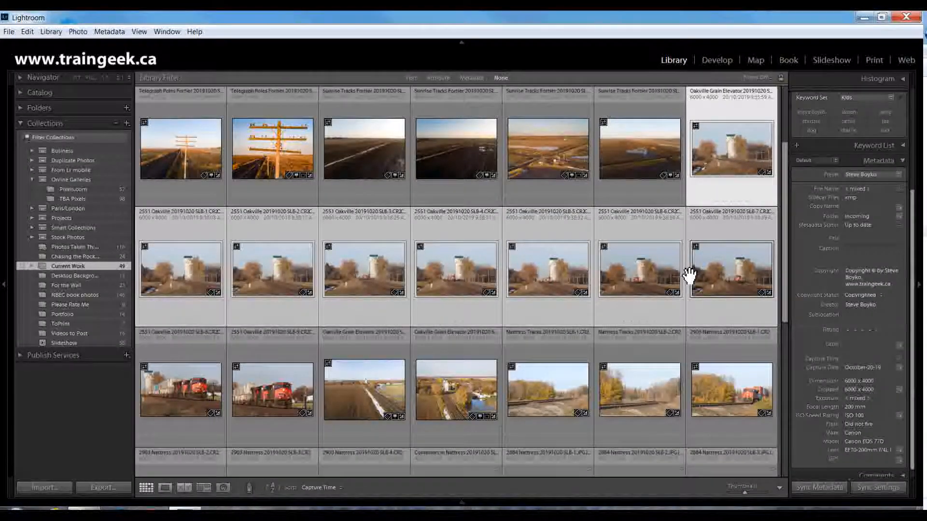
left_click(78, 32)
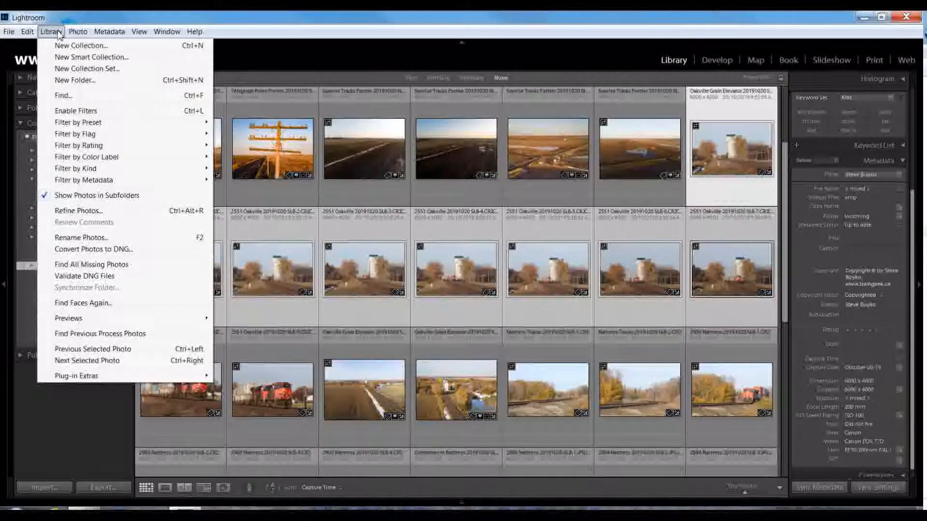
left_click(76, 32)
key("c")
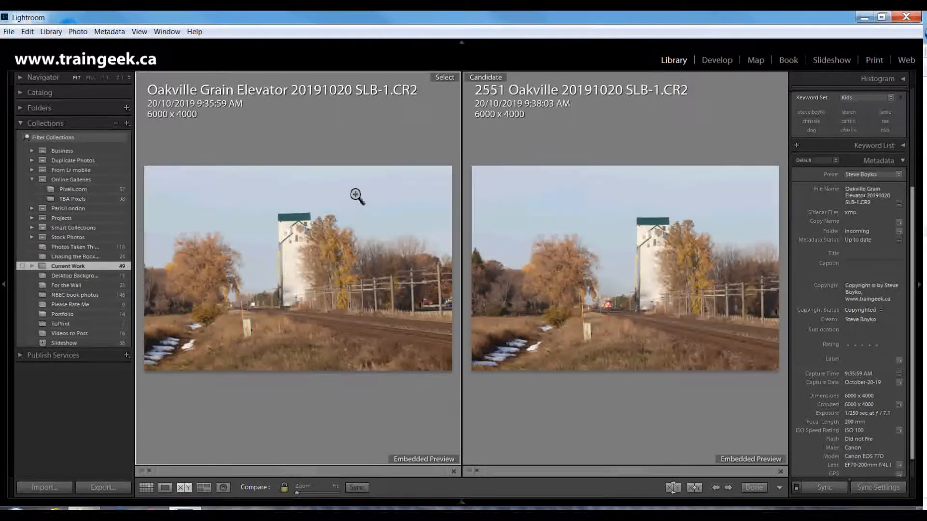
key("g")
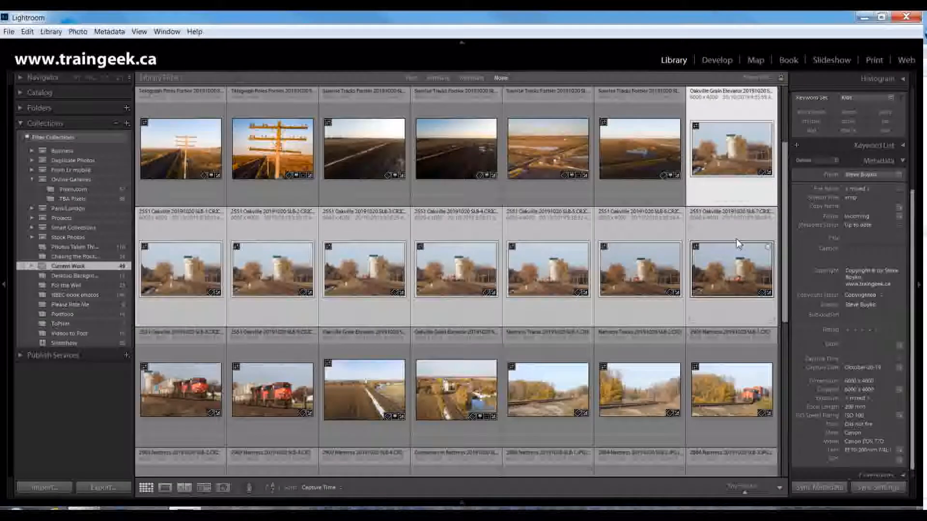
key("c")
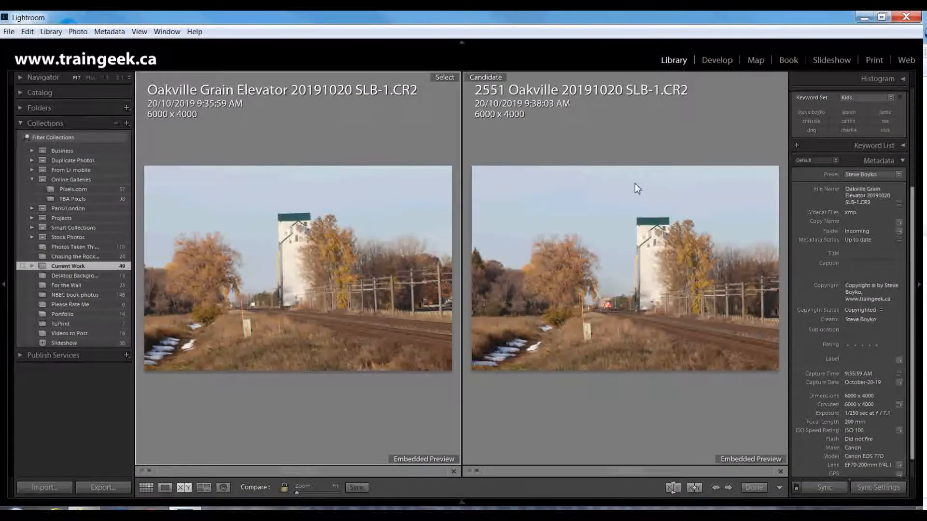
Step: Swap and promote the compared photos until 2551 Oakville SLB-3 is the select, and advance the candidate to SLB-5
left_click(672, 488)
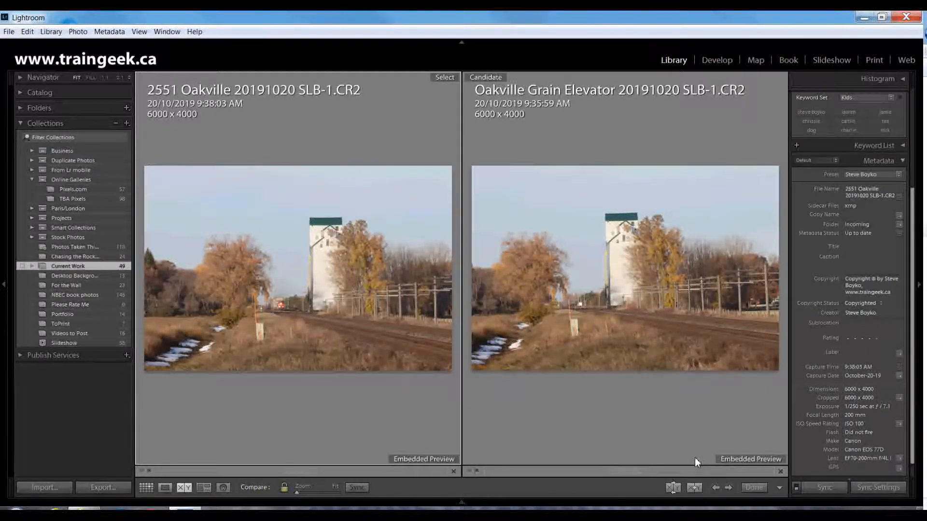
left_click(698, 487)
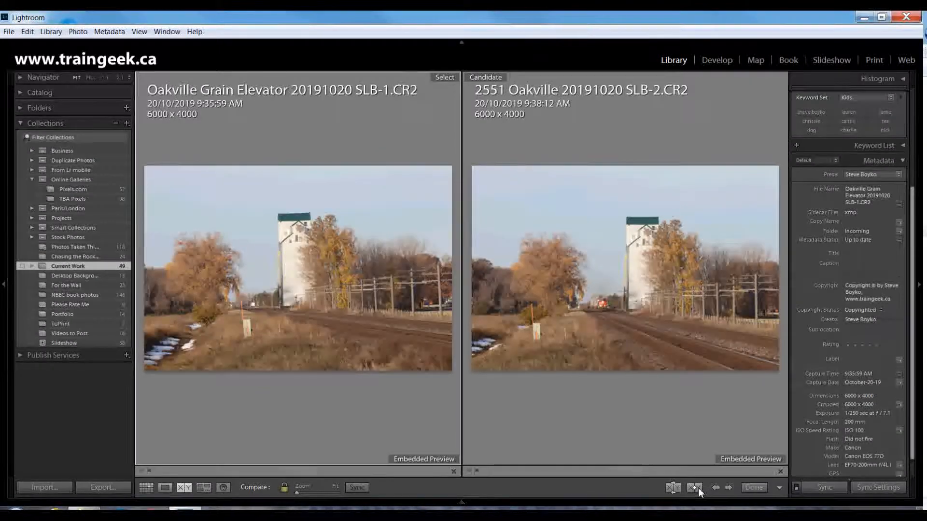
left_click(698, 487)
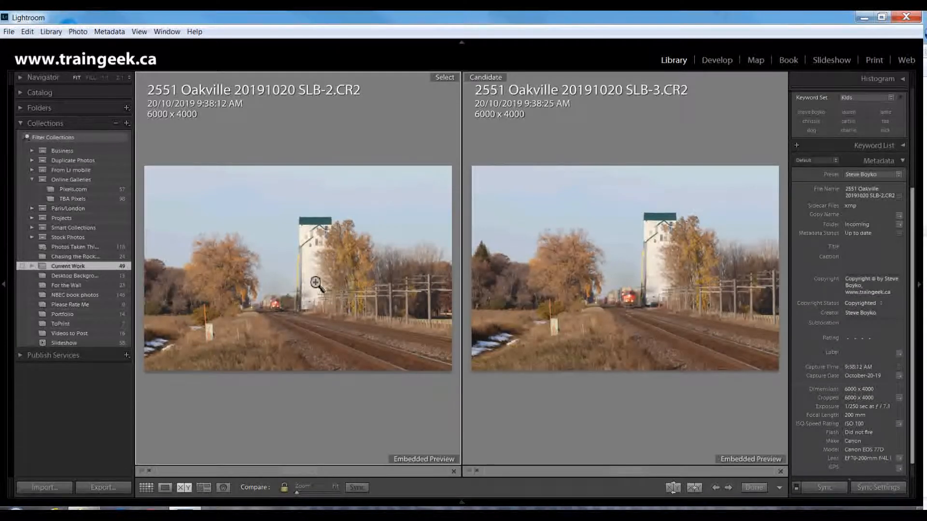
left_click(695, 486)
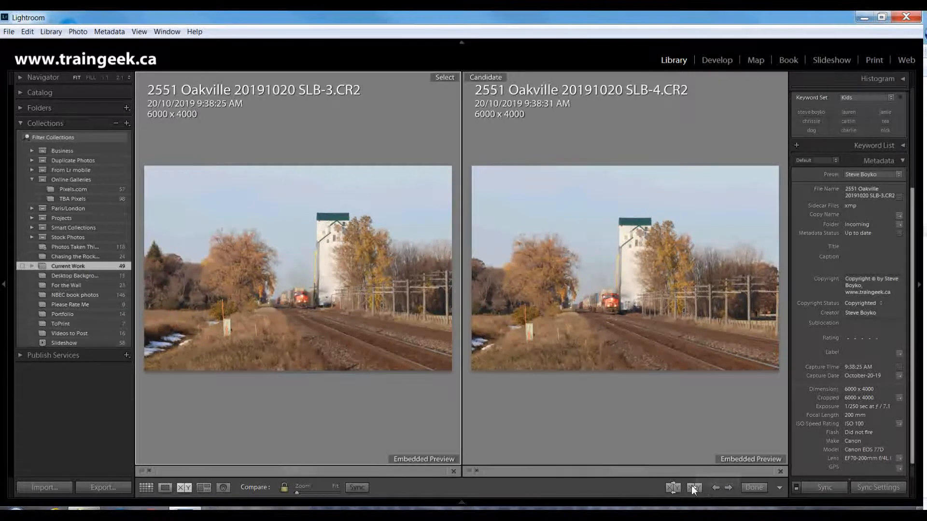
left_click(728, 488)
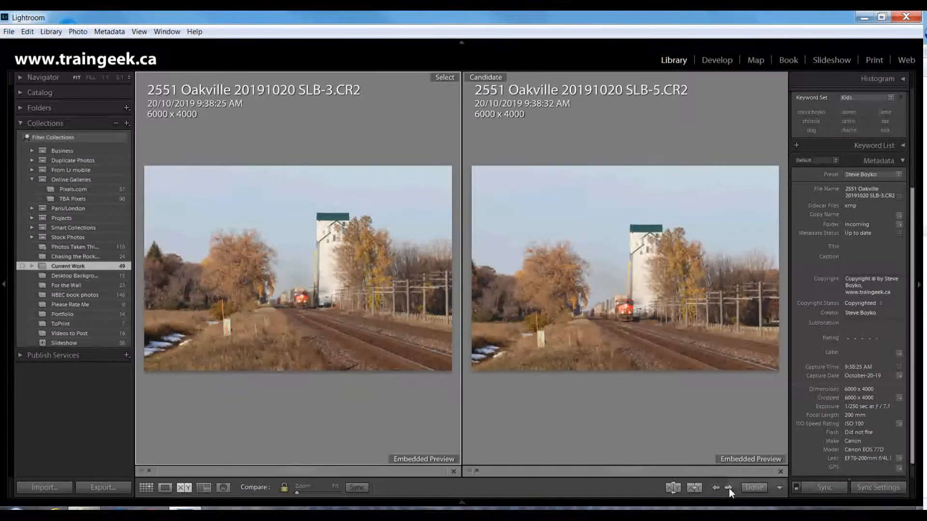
Step: Compare the locomotive up close in each pair, promoting 2551 Oakville SLB-5 and then SLB-6 to the select
left_click(623, 311)
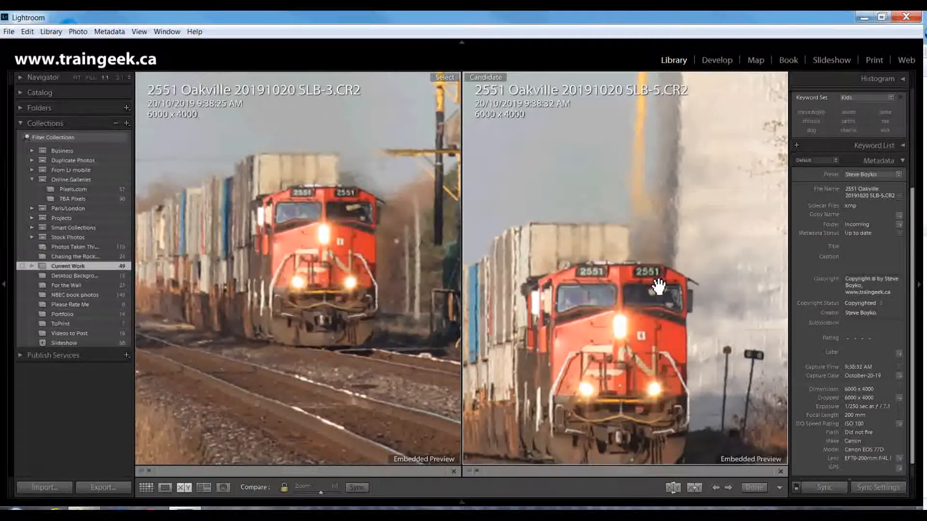
left_click(656, 288)
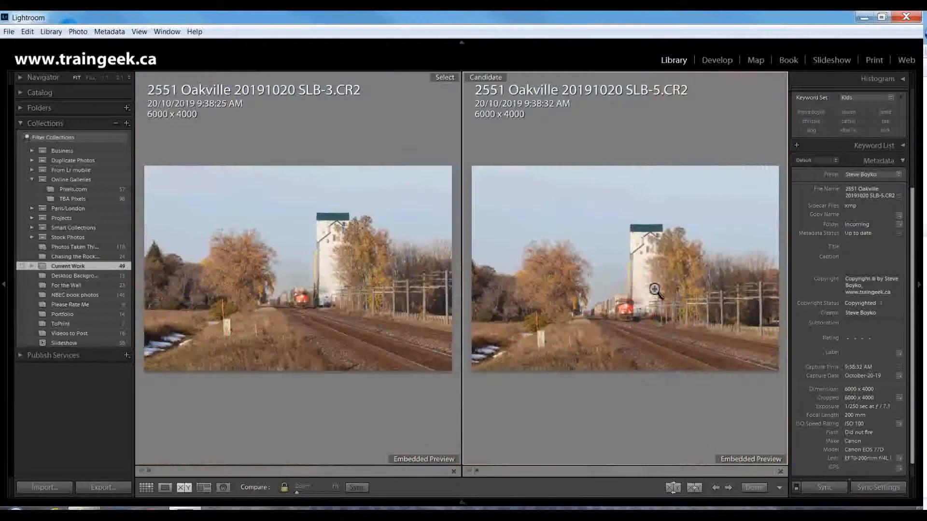
left_click(694, 487)
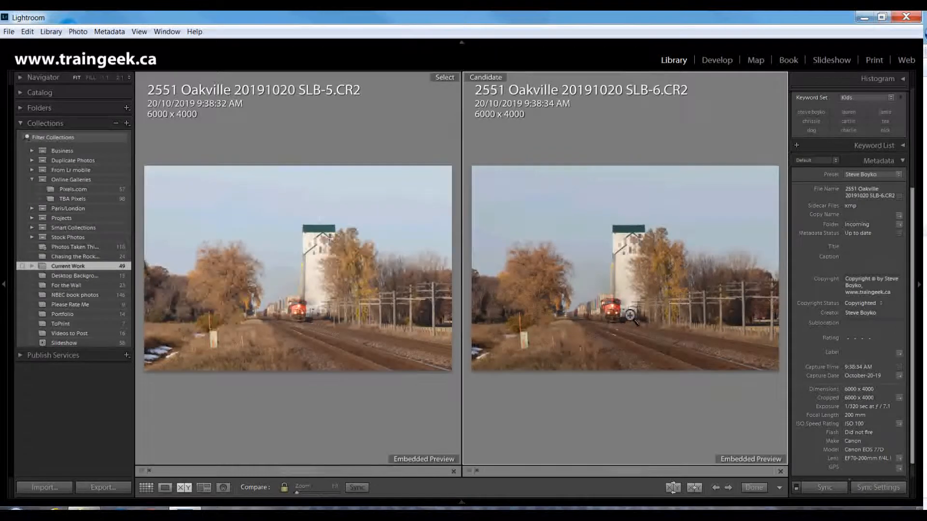
left_click(629, 314)
left_click_drag(577, 307, 698, 315)
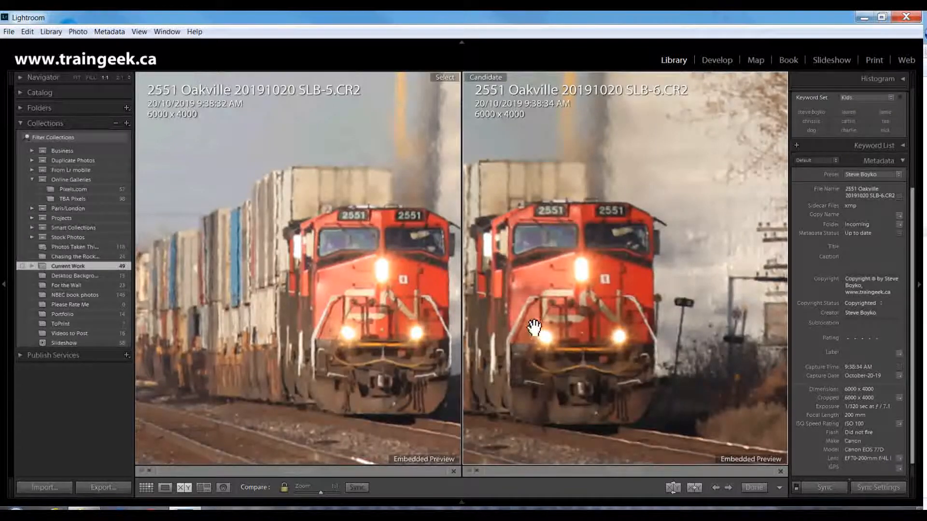
left_click(693, 488)
left_click(644, 340)
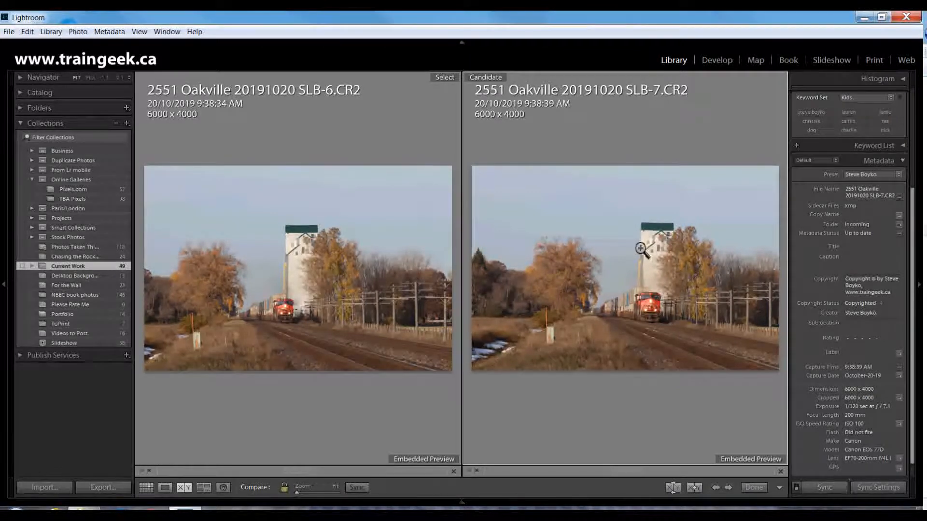
Step: Compare the locomotive up close in the SLB-7 candidate, keep 2551 Oakville SLB-6 as the select, and finish comparing
left_click(659, 289)
left_click_drag(626, 344, 667, 240)
left_click_drag(596, 324, 715, 271)
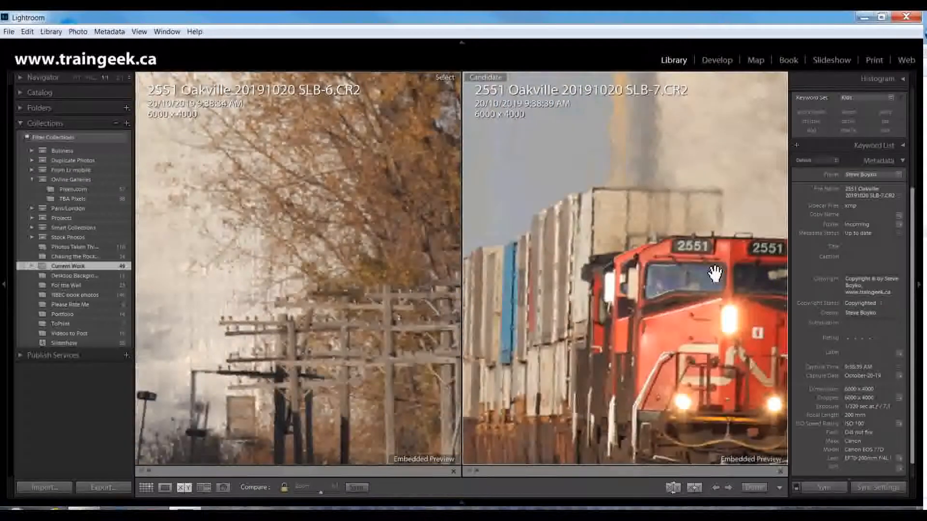
mouse_move(656, 317)
left_mouse_down()
mouse_move(739, 295)
mouse_move(661, 304)
left_mouse_up()
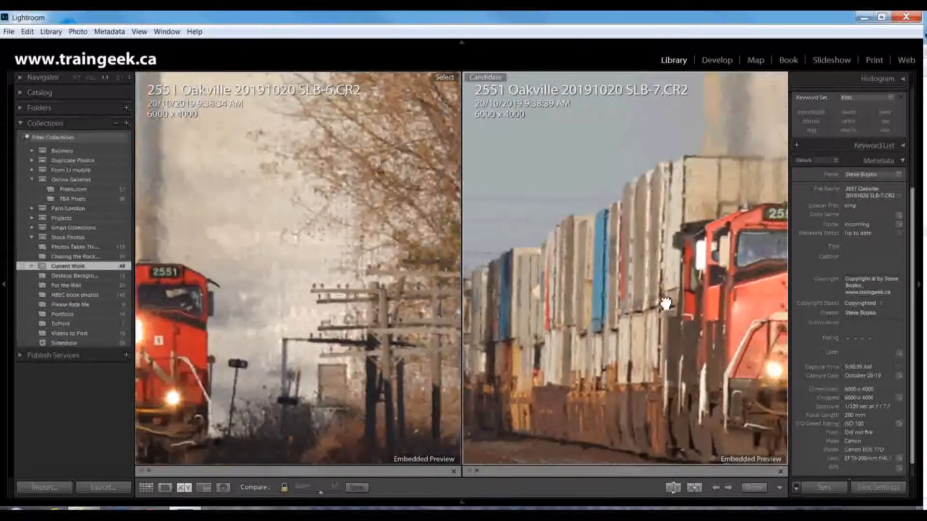
left_click(726, 299)
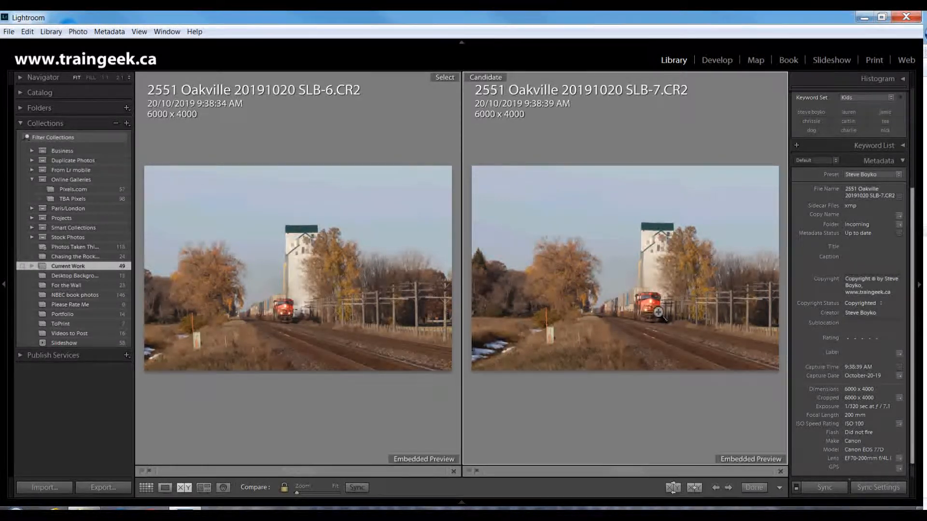
left_click(310, 288)
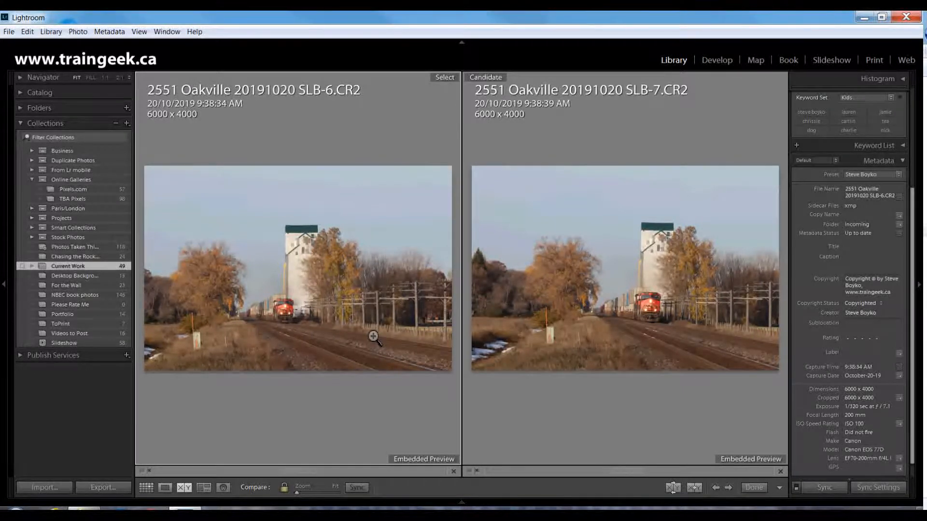
left_click(755, 487)
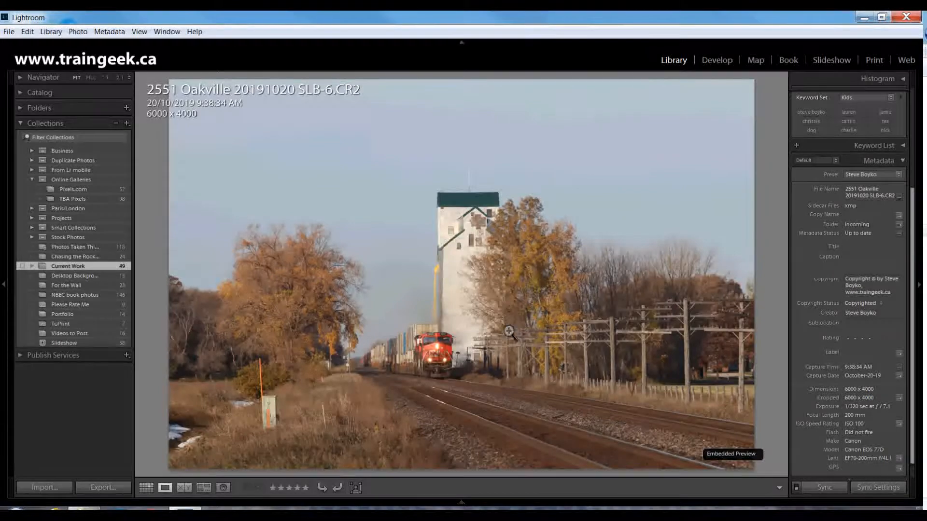
Step: Select only the 2551 Oakville 20191020 SLB-6 photo in the grid and open it in Develop
key("g")
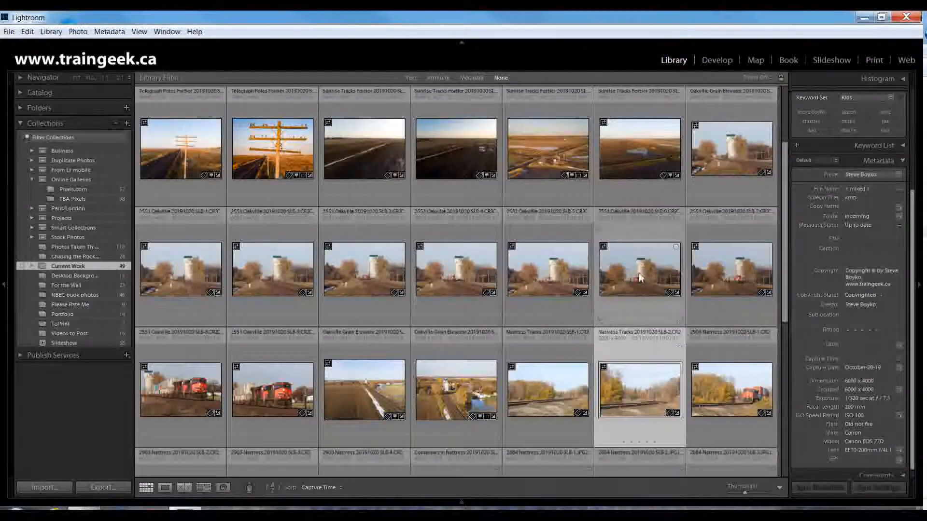
left_click(641, 271)
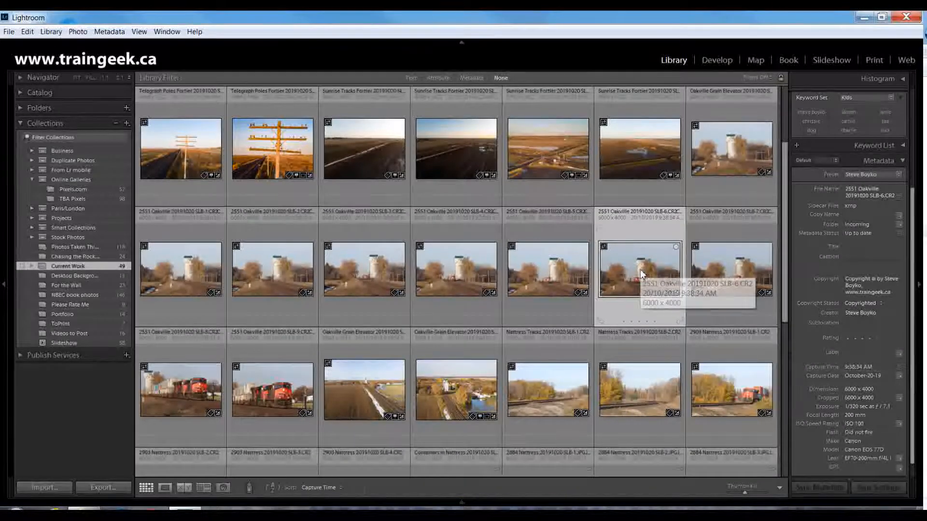
key("d")
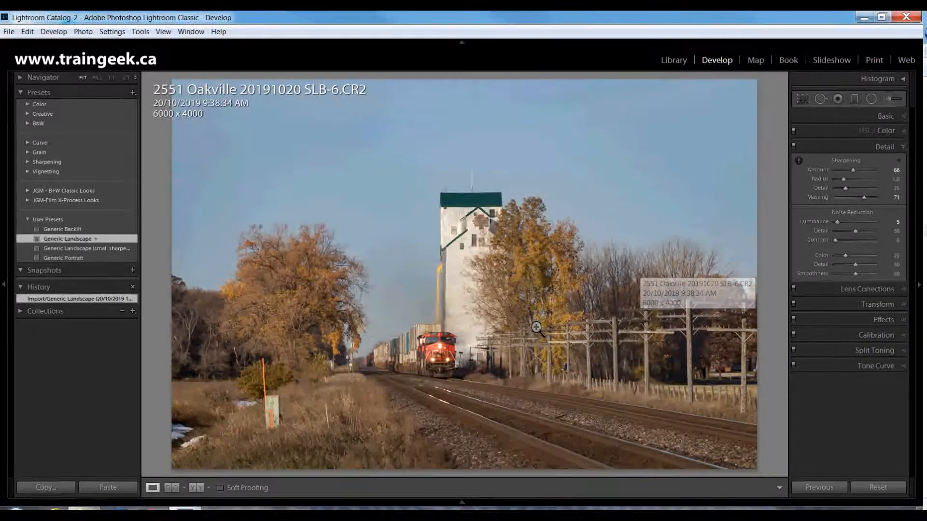
Step: Crop the 2551 Oakville SLB-6 photo to about 3941 x 2627 around the train and grain elevator, keeping the original aspect ratio
key("r")
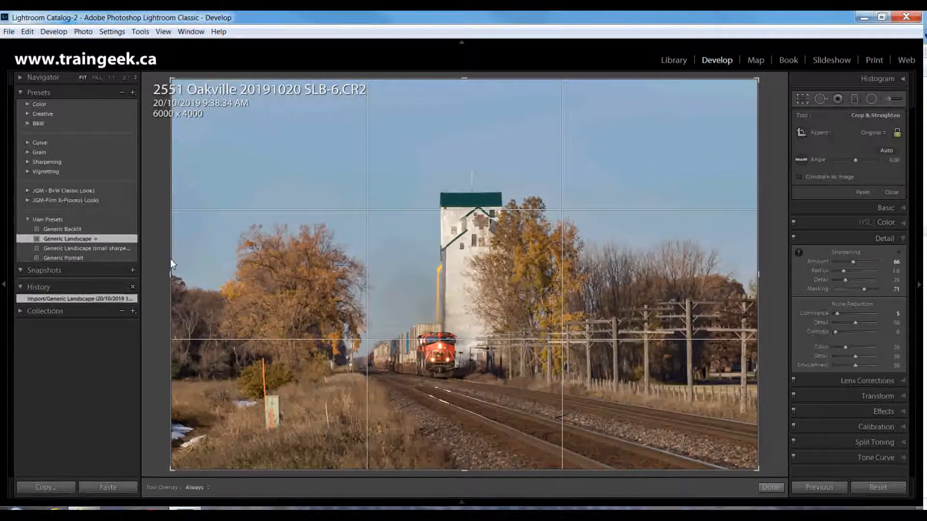
left_click_drag(170, 273, 225, 275)
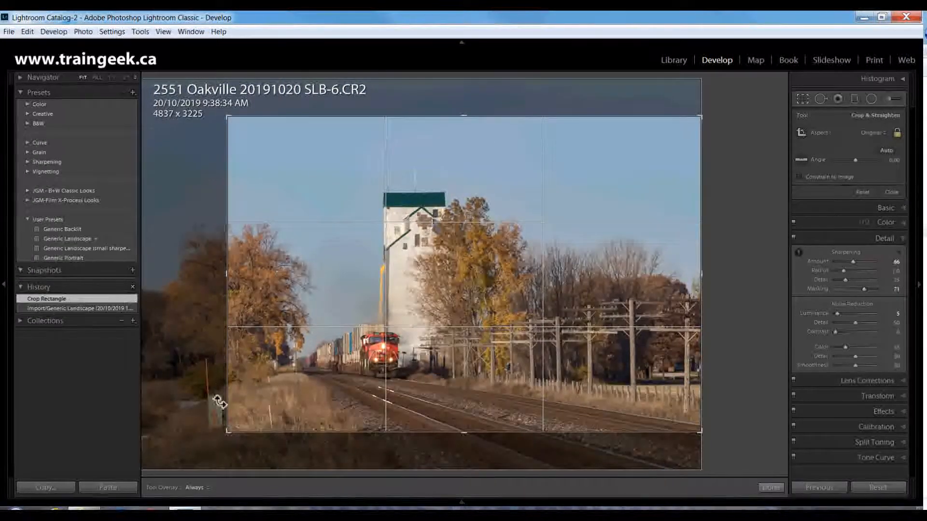
left_click_drag(703, 275, 671, 274)
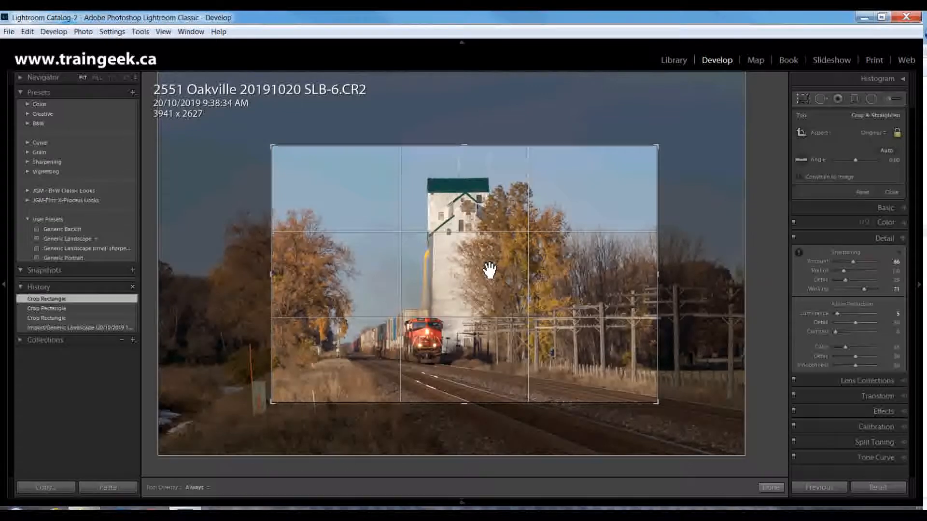
key("Up")
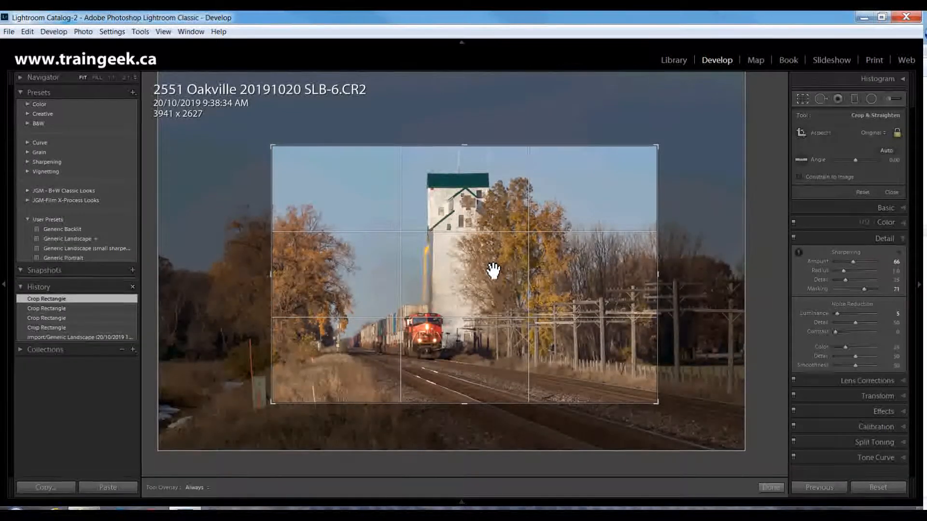
Step: Straighten the cropped photo by 0.60 degrees and apply the crop
key("o")
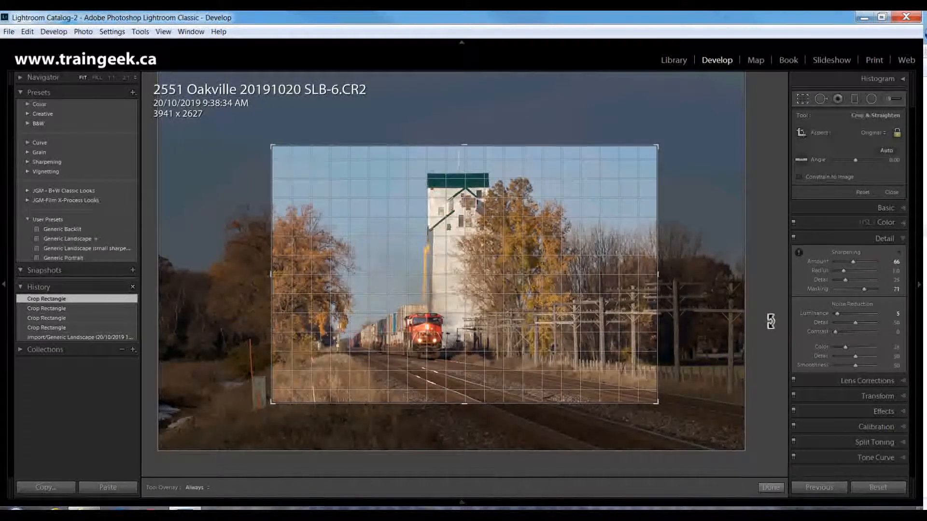
left_click_drag(770, 321, 771, 325)
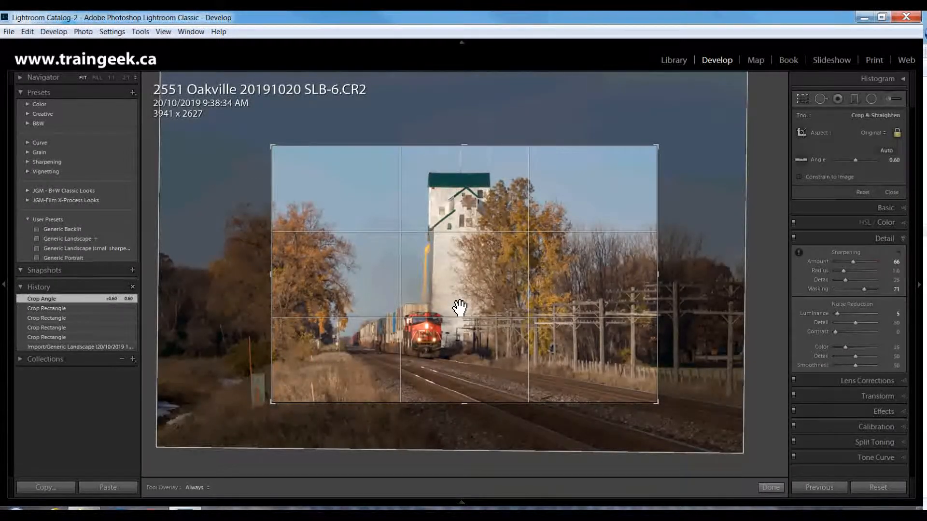
key("Return")
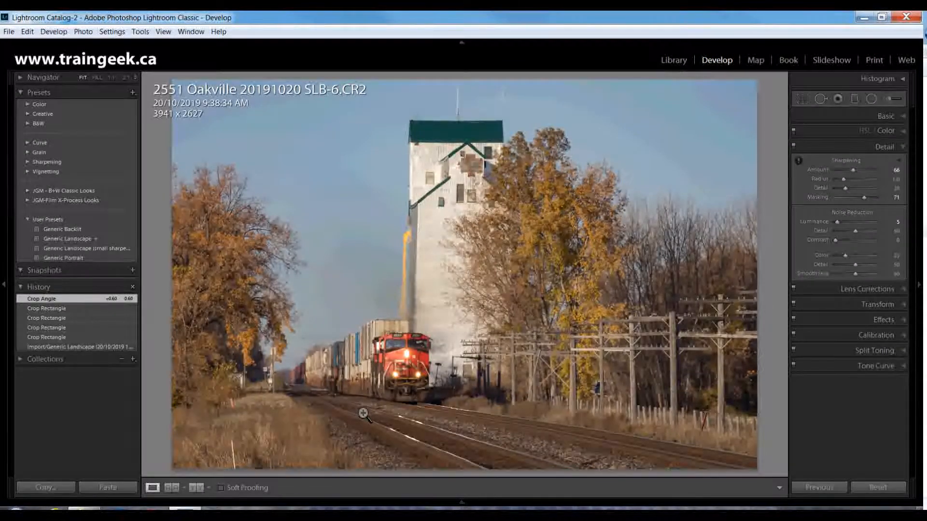
Step: Heal out the white stake and the orange marker in the foreground grass, using a size 23 brush
left_click(234, 450)
left_click_drag(239, 449, 401, 310)
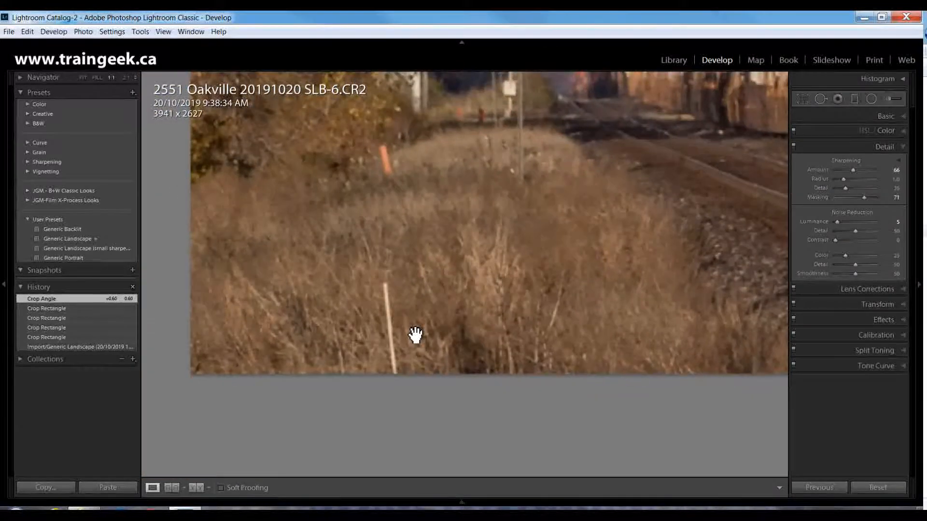
key("q")
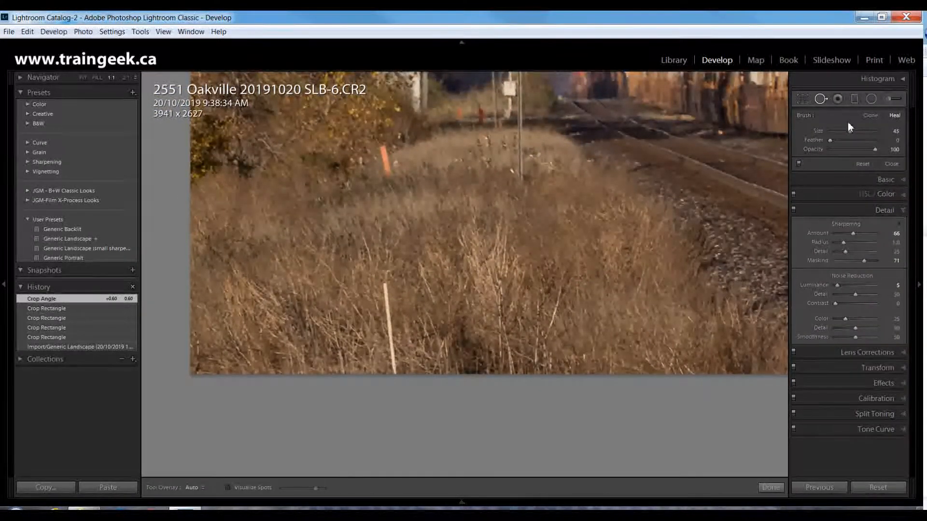
left_click_drag(852, 131, 842, 132)
left_click_drag(382, 272, 404, 401)
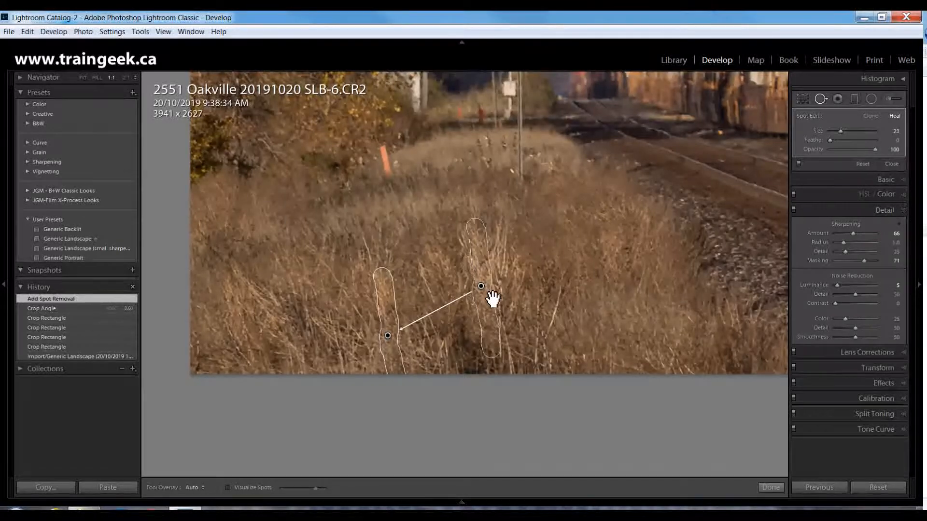
mouse_move(388, 153)
left_mouse_down()
mouse_move(396, 189)
mouse_move(385, 153)
left_mouse_up()
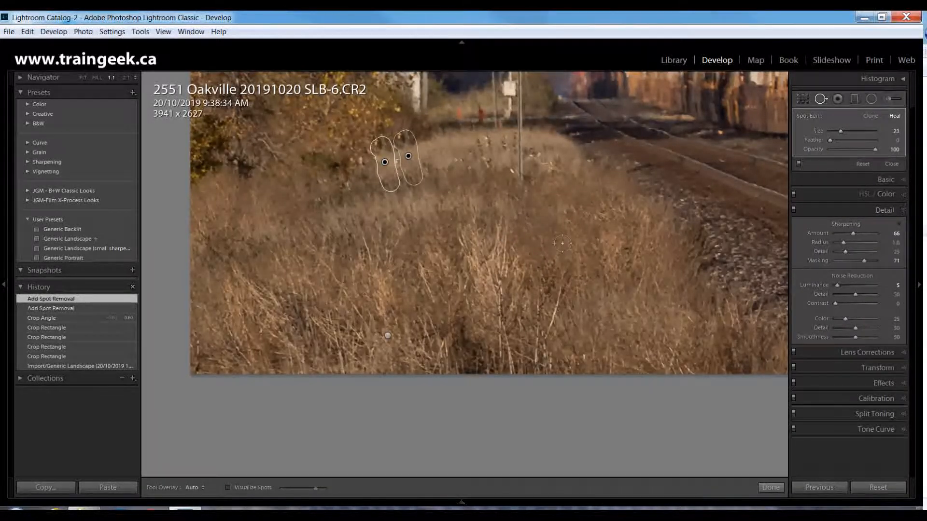
key("q")
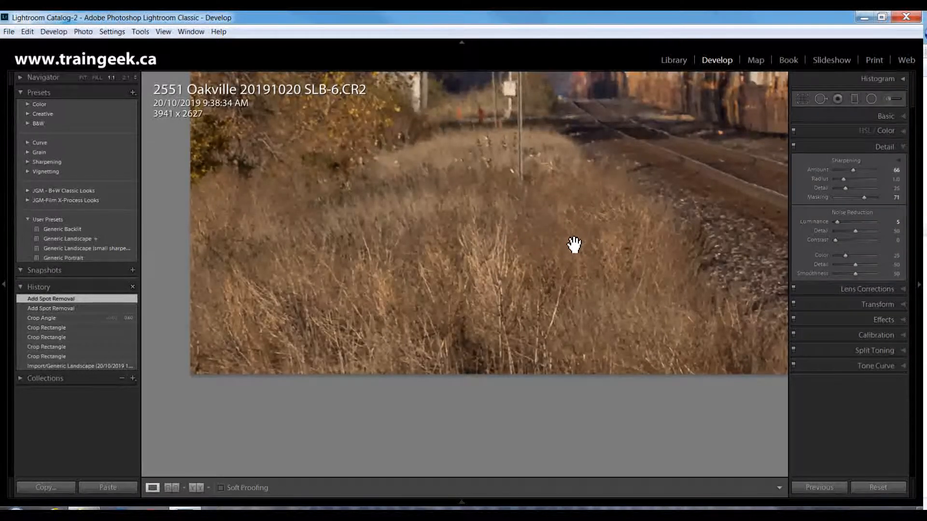
left_click(574, 244)
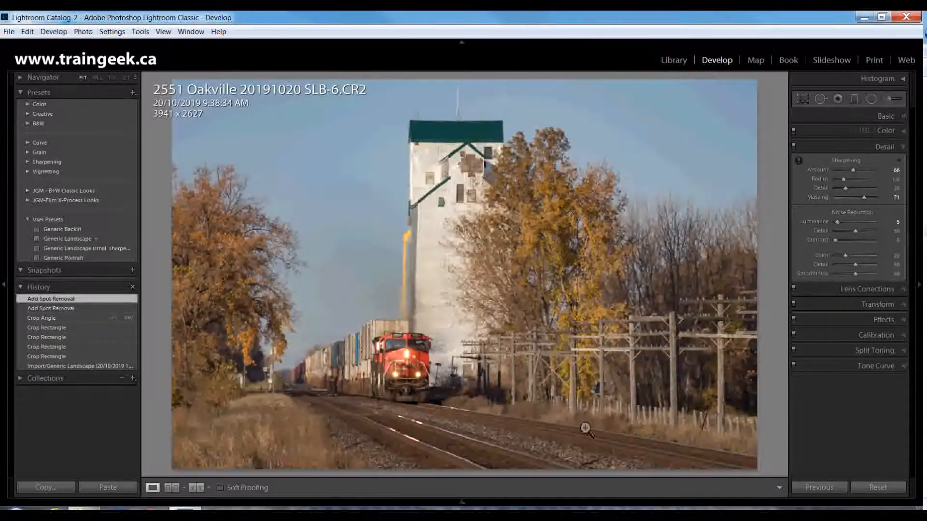
Step: Heal out the dark piece of debris in the ballast between the tracks near the photo's lower edge
left_click_drag(594, 468, 560, 361)
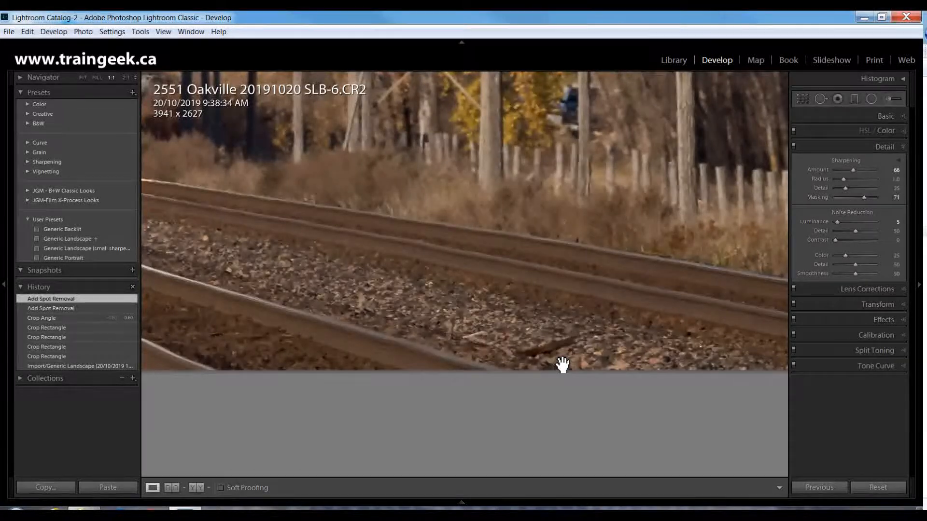
key("q")
left_click_drag(581, 338, 567, 351)
left_click_drag(542, 353, 515, 357)
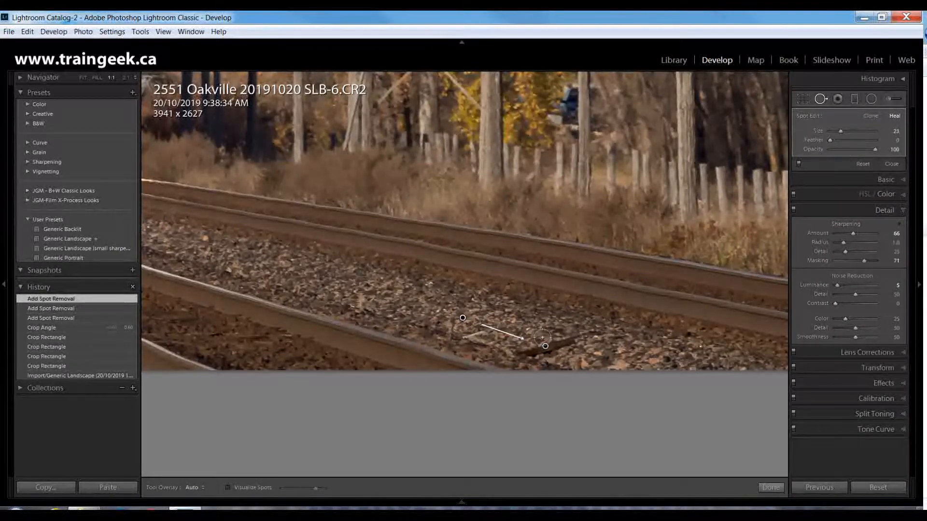
key("q")
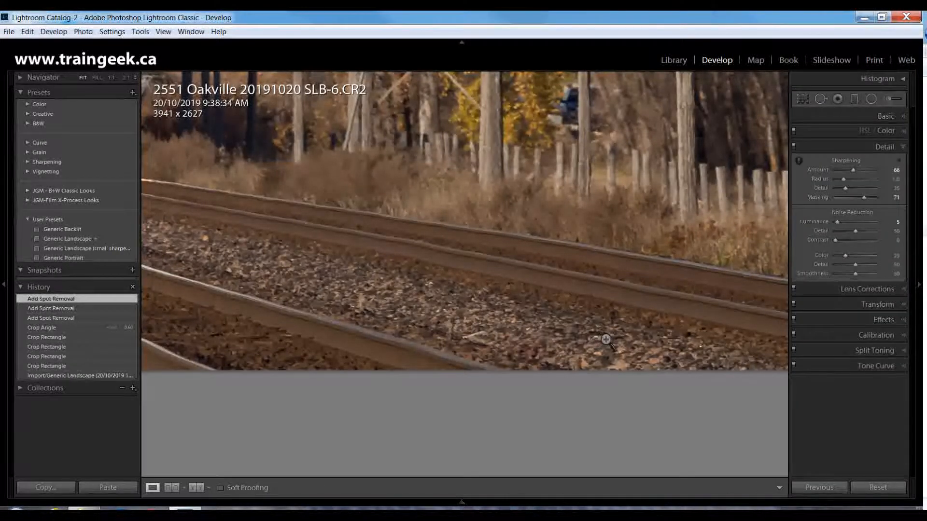
left_click(606, 340)
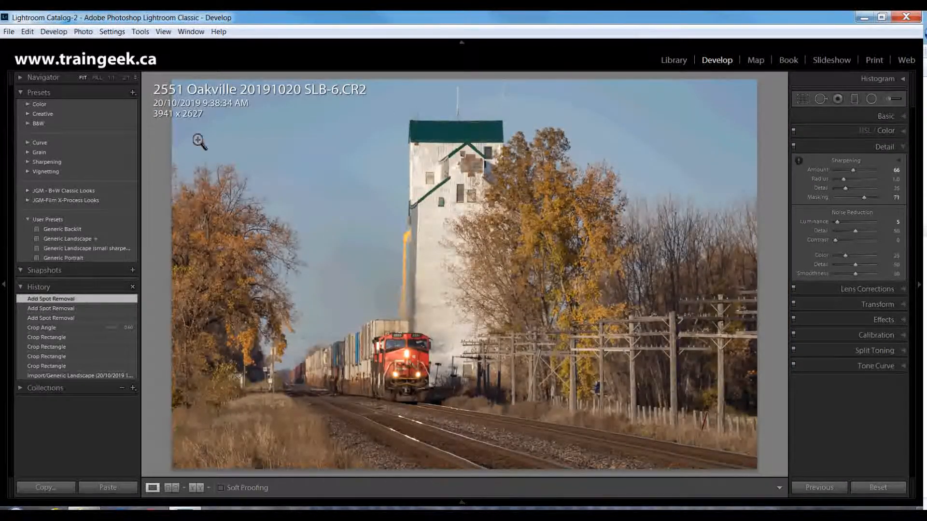
Step: Raise the sharpening masking to 98 while checking the locomotive up close
left_click(246, 385)
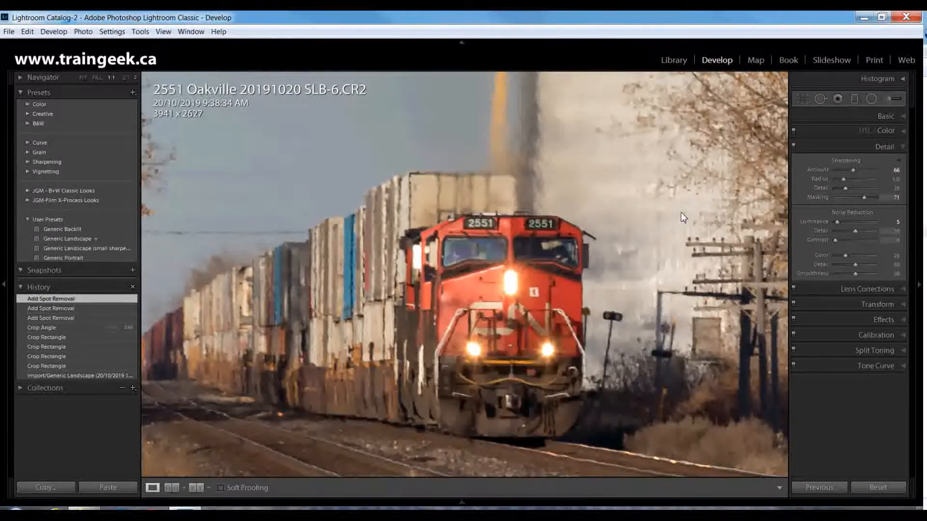
key("alt")
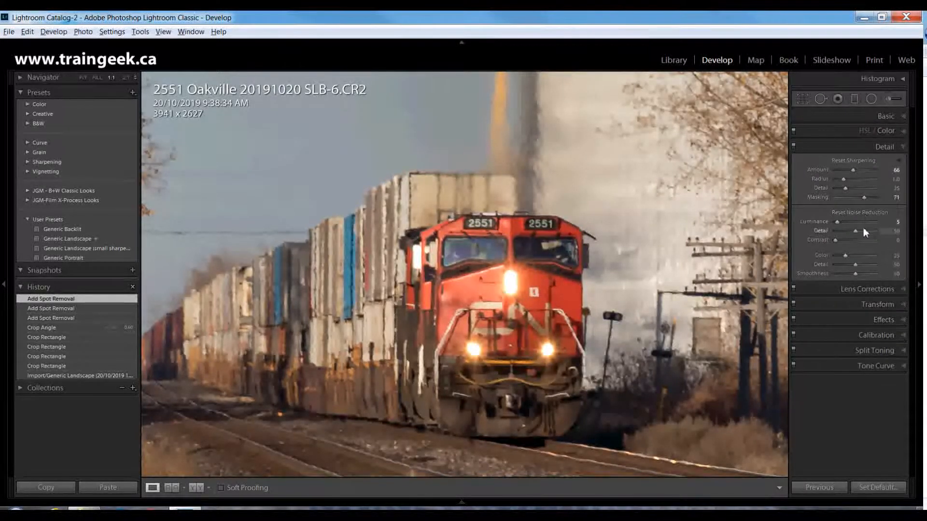
left_click(864, 198, "alt")
left_click_drag(864, 198, 873, 201)
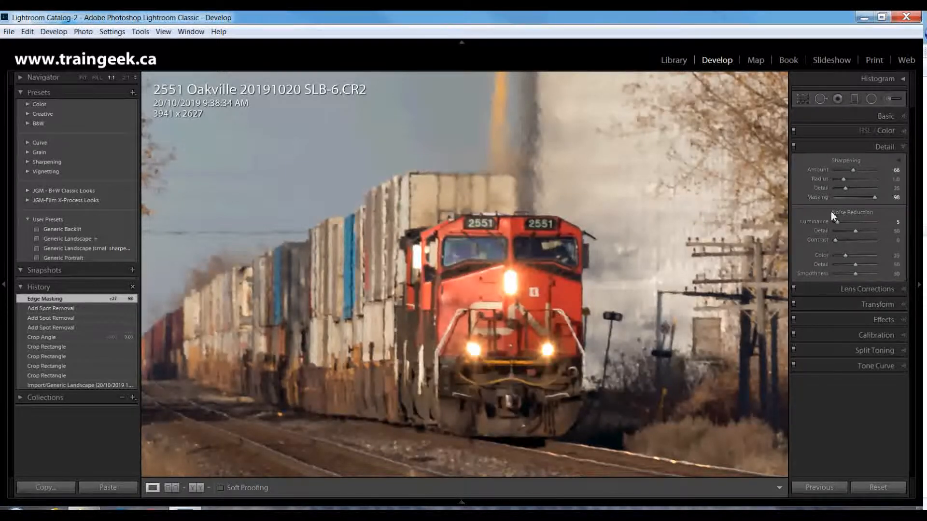
Step: Adjust the photo's basic tone and presence with Dehaze +43, Exposure +0.60 and Highlights -40
left_click(882, 117)
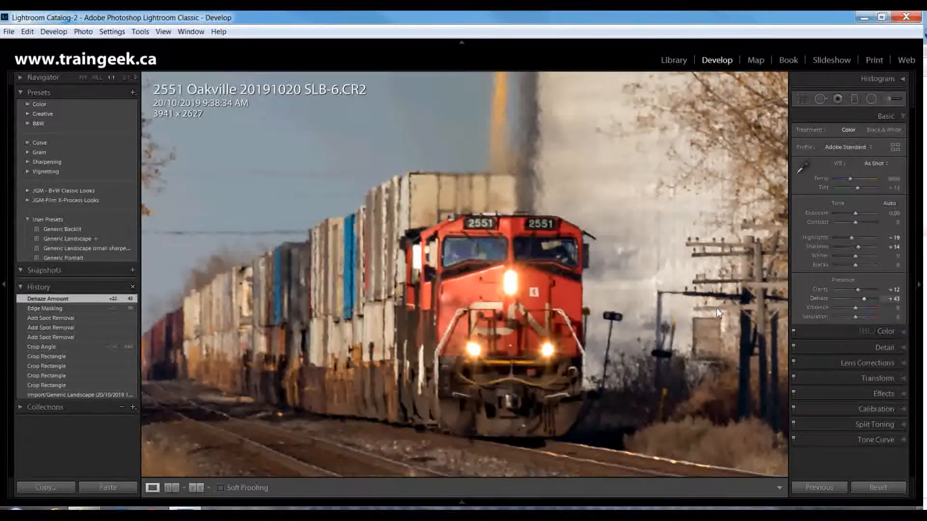
left_click(585, 285)
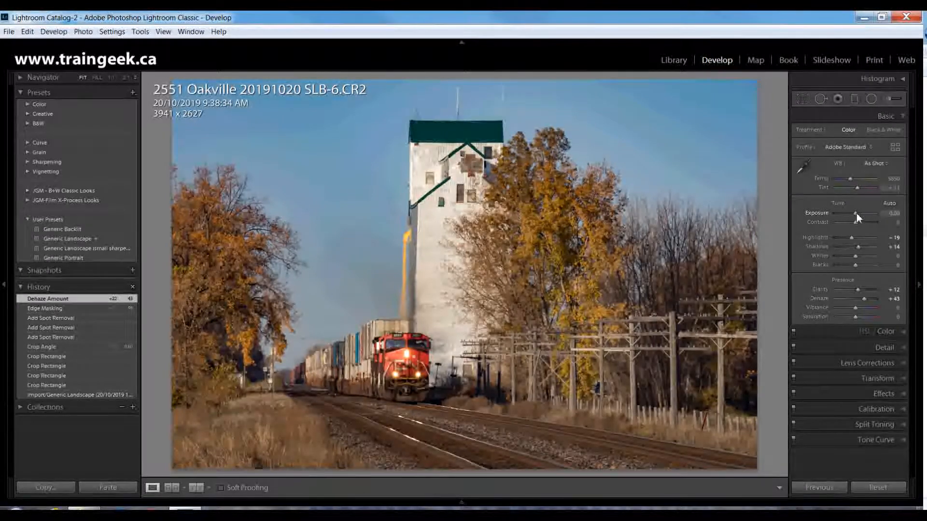
left_click_drag(856, 213, 857, 214)
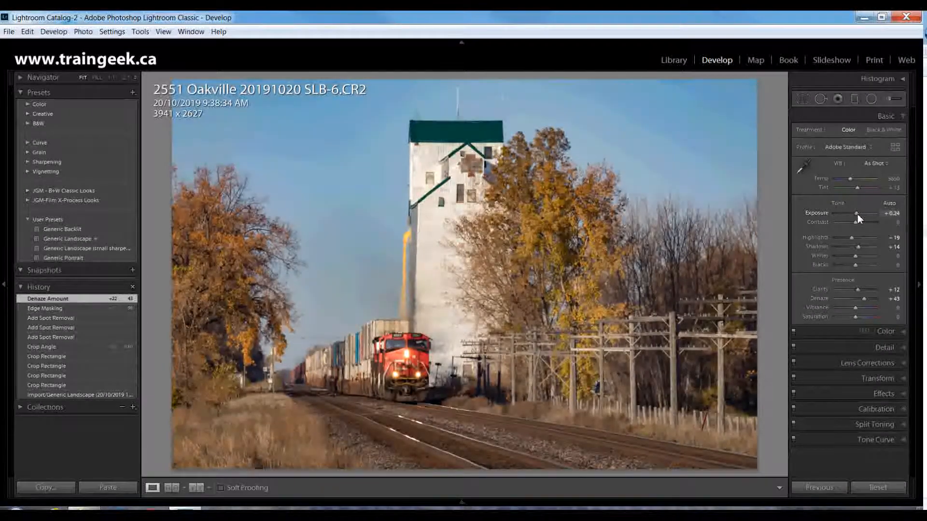
left_click_drag(858, 215, 856, 215)
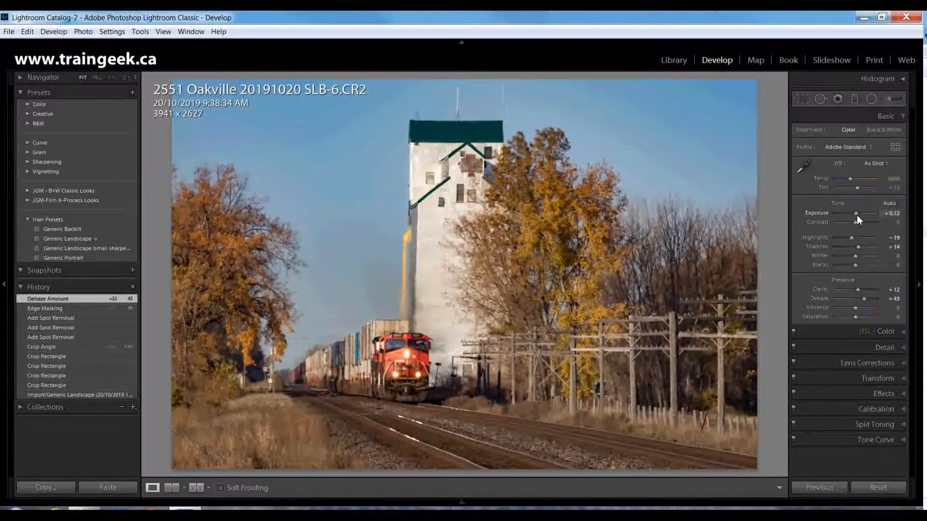
left_click_drag(856, 216, 847, 244)
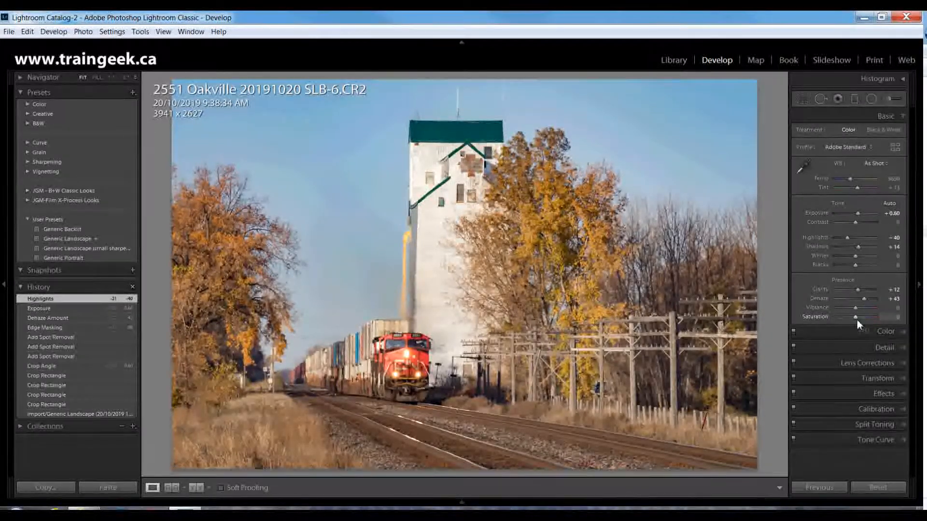
Step: Set the blue saturation to +22 and the orange saturation to +24, undoing a trial orange saturation of +100
left_click(884, 333)
left_click(856, 146)
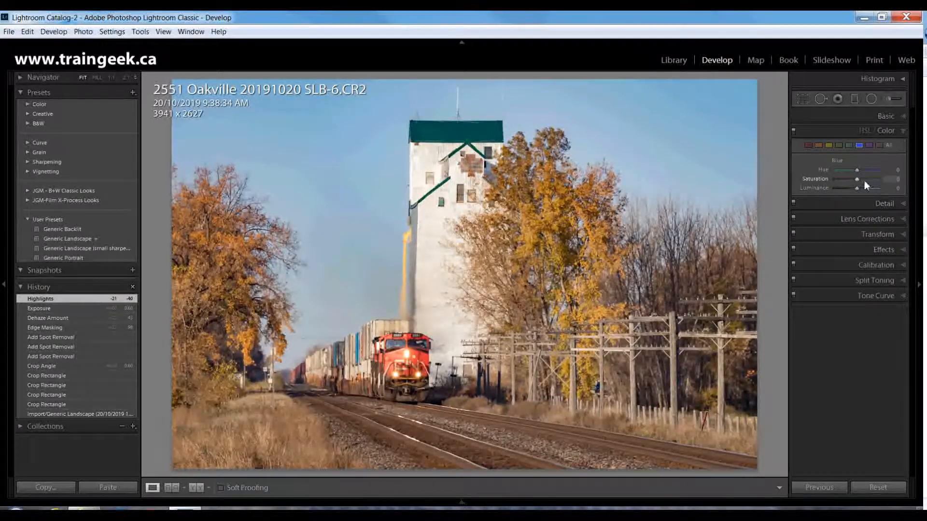
mouse_move(858, 179)
left_mouse_down()
mouse_move(891, 187)
mouse_move(863, 185)
left_mouse_up()
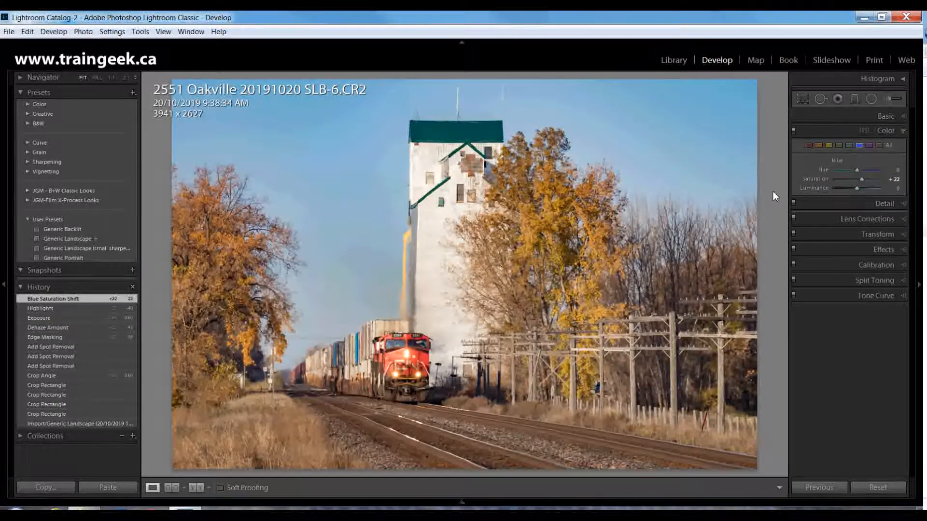
left_click(819, 145)
mouse_move(857, 178)
left_mouse_down()
mouse_move(871, 180)
mouse_move(862, 181)
left_mouse_up()
left_click_drag(862, 181, 862, 181)
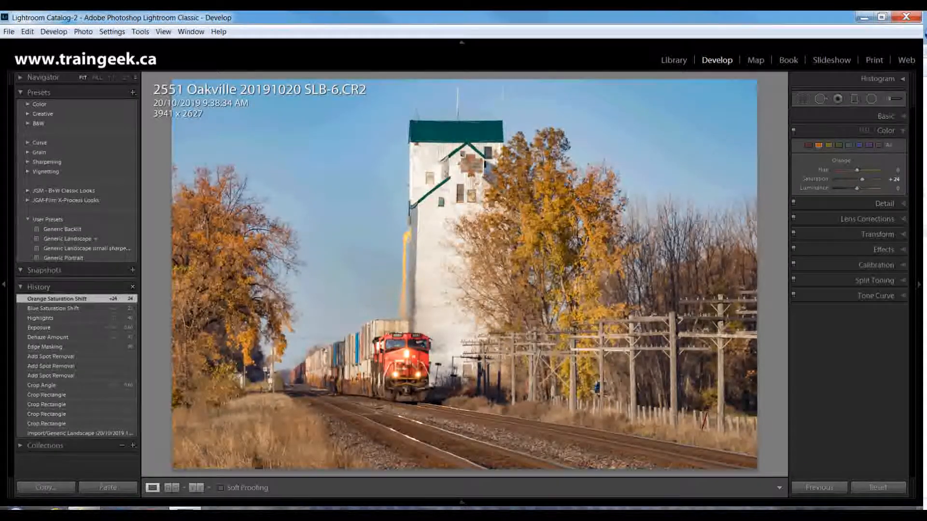
left_click_drag(862, 179, 879, 180)
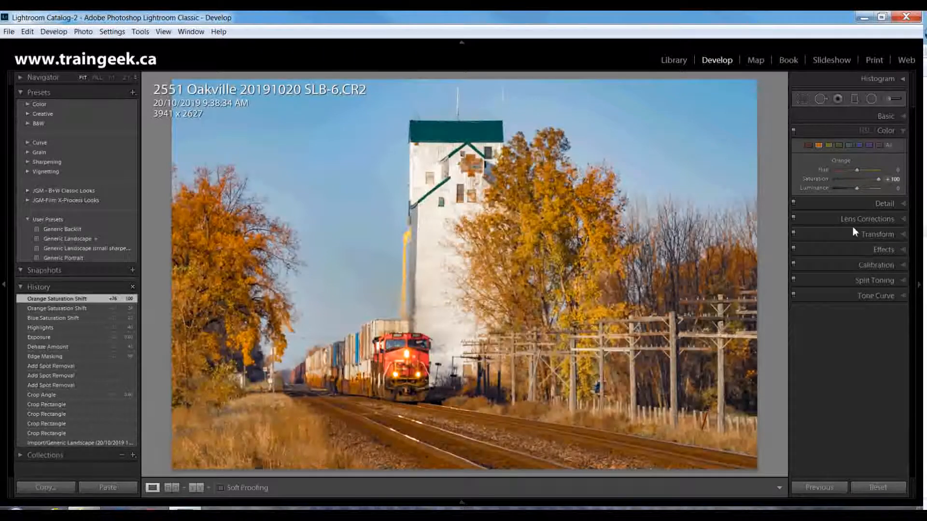
key("ctrl+z")
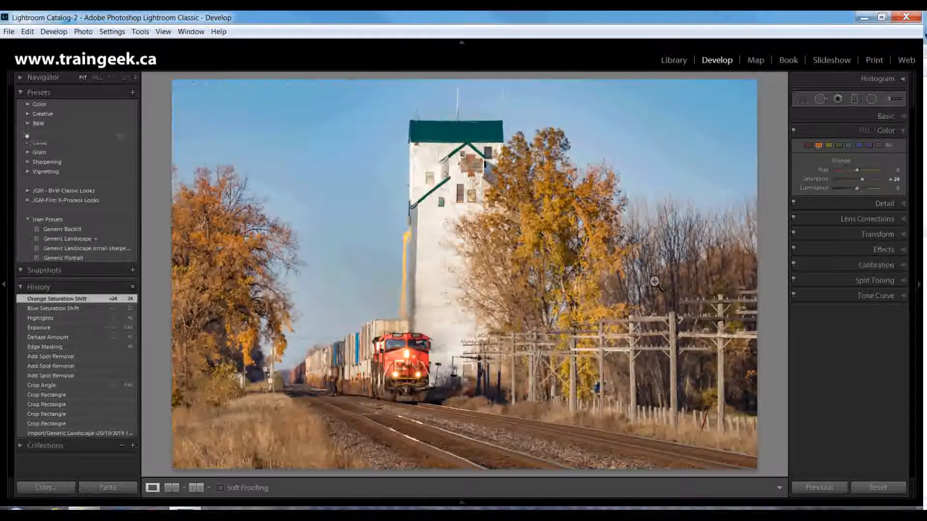
Step: Review the edited 2551 Oakville SLB-6 photo among its neighbours in the Library grid and enlarged on its own
key("g")
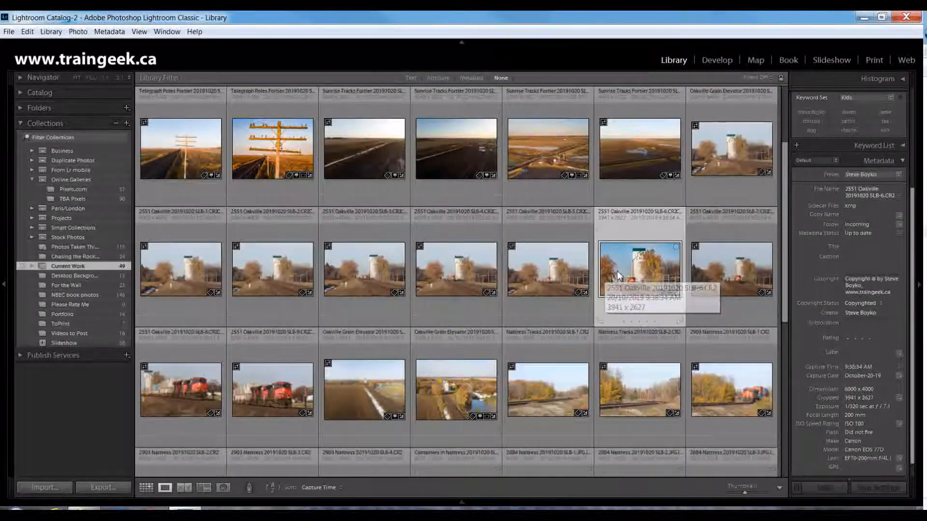
double_click(609, 276)
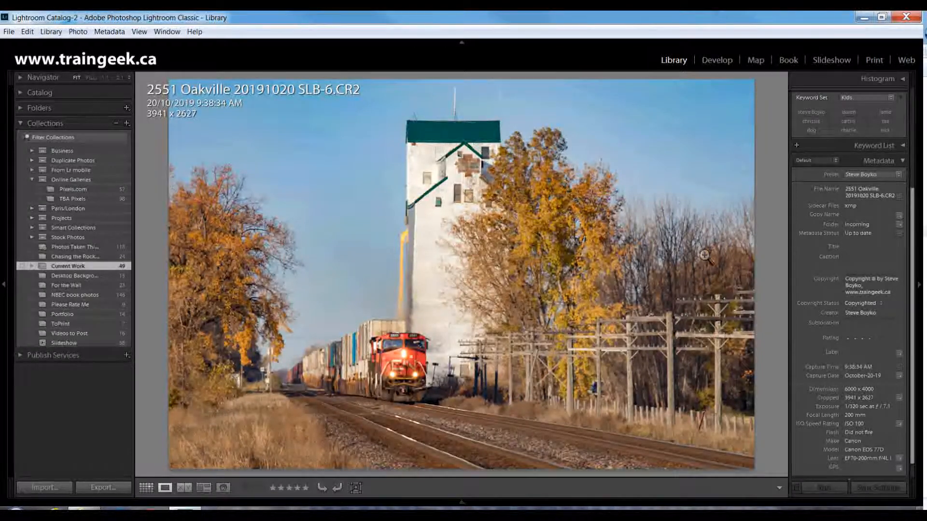
Step: Reposition the Oakville photo's crop in Develop to include more of the scene left of the train, keeping the crop size
key("d")
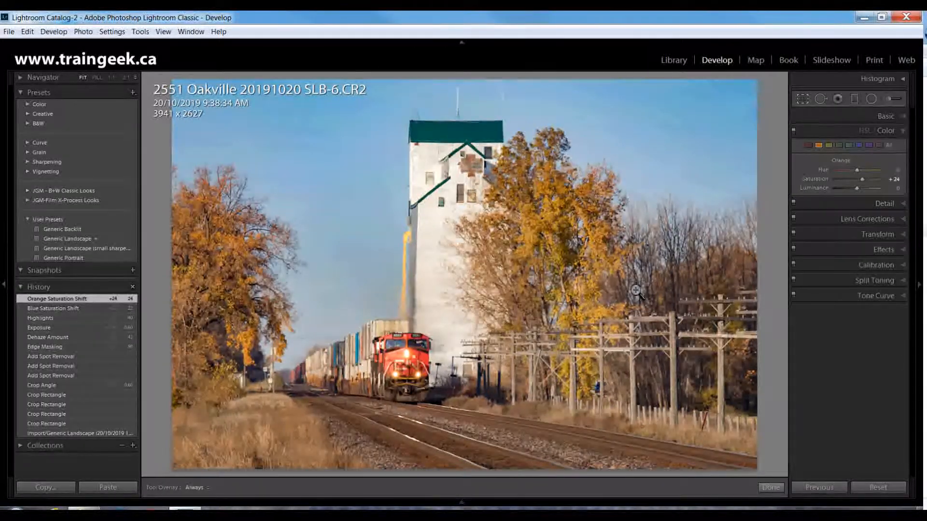
key("r")
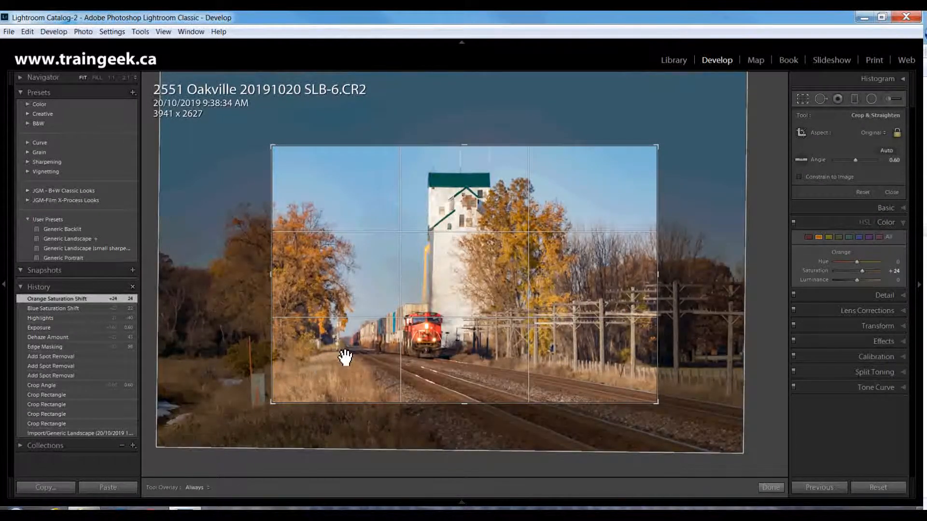
left_click_drag(480, 314, 525, 313)
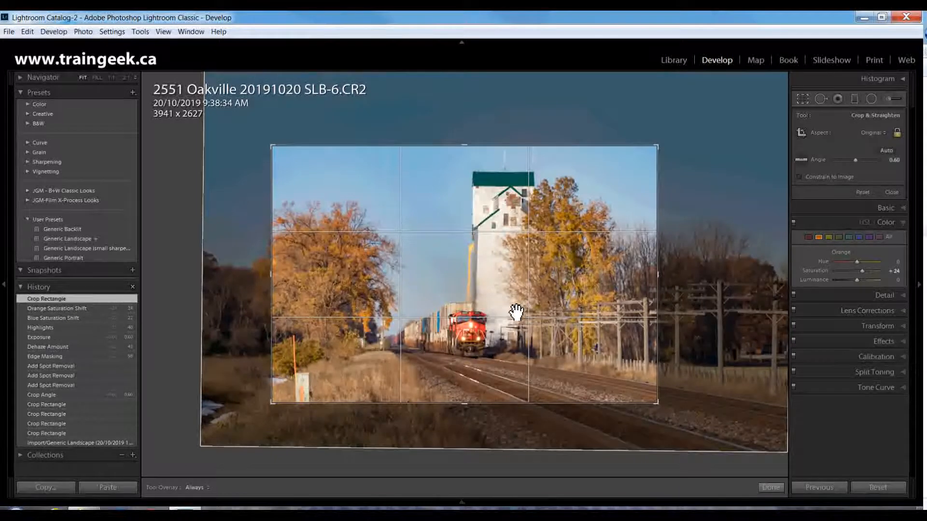
key("Return")
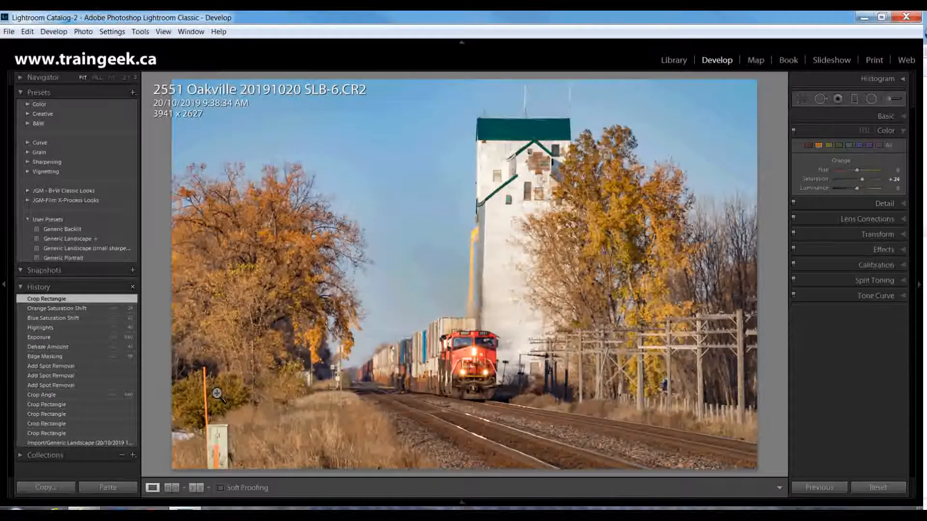
Step: Remove the orange marker pole and utility box from the grass with a size 39 Heal stroke
key("q")
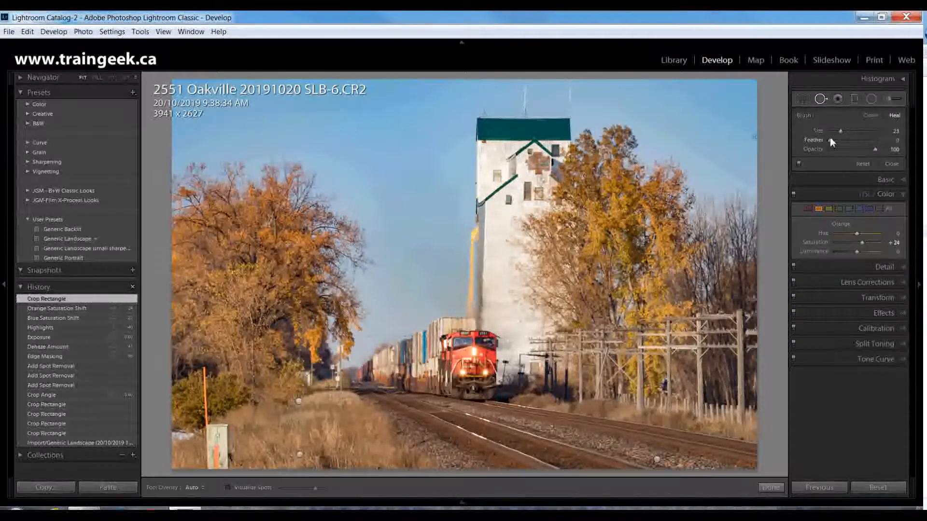
key("q")
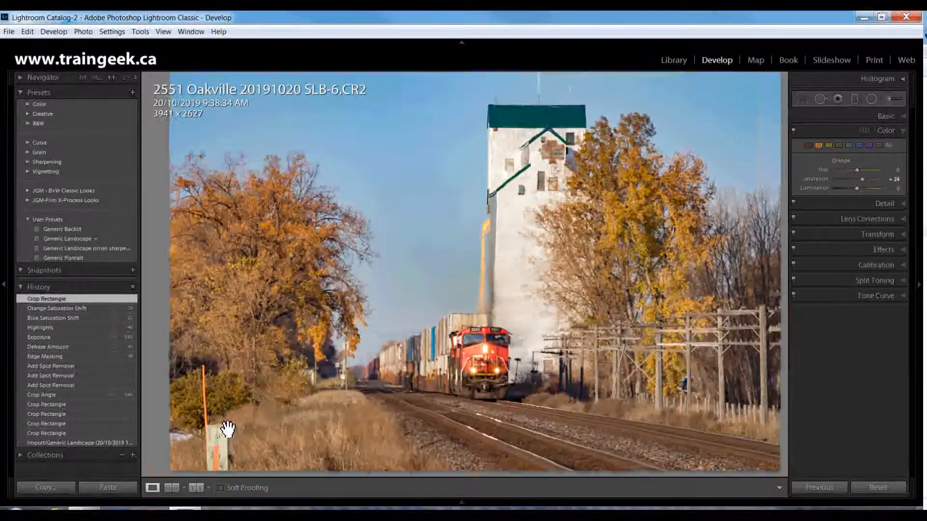
left_click(232, 429)
left_click_drag(403, 298, 424, 296)
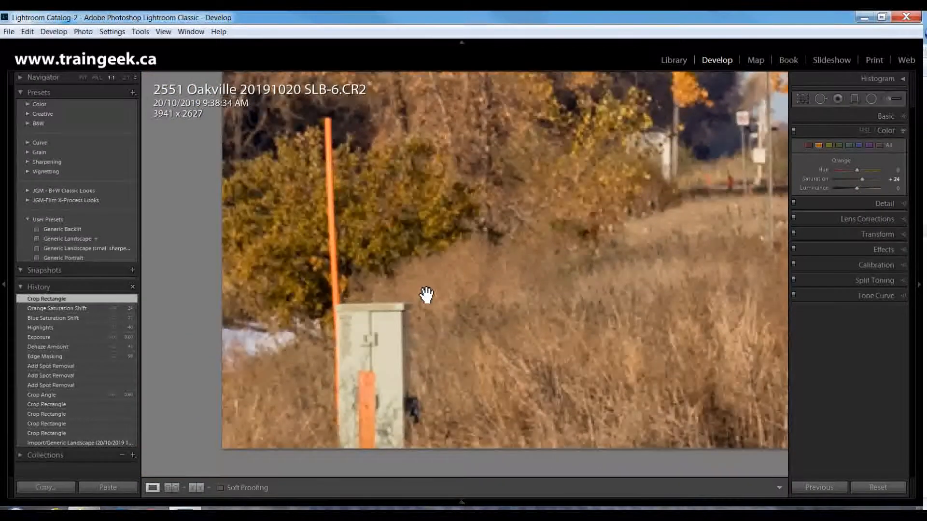
key("q")
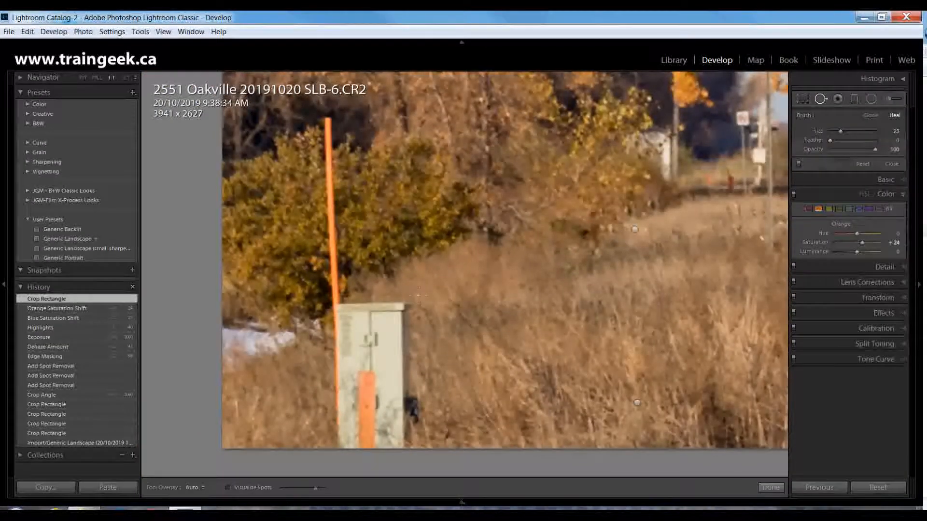
left_click_drag(834, 128, 847, 131)
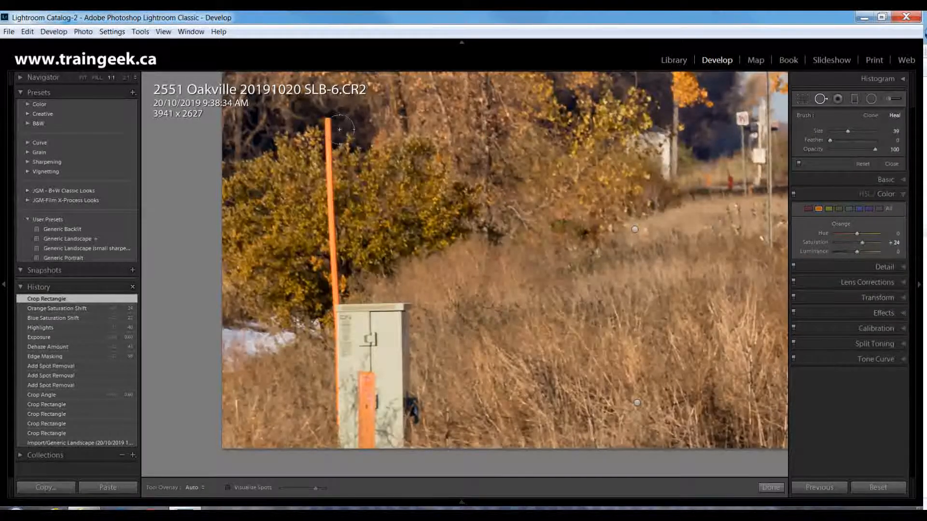
left_click(326, 121)
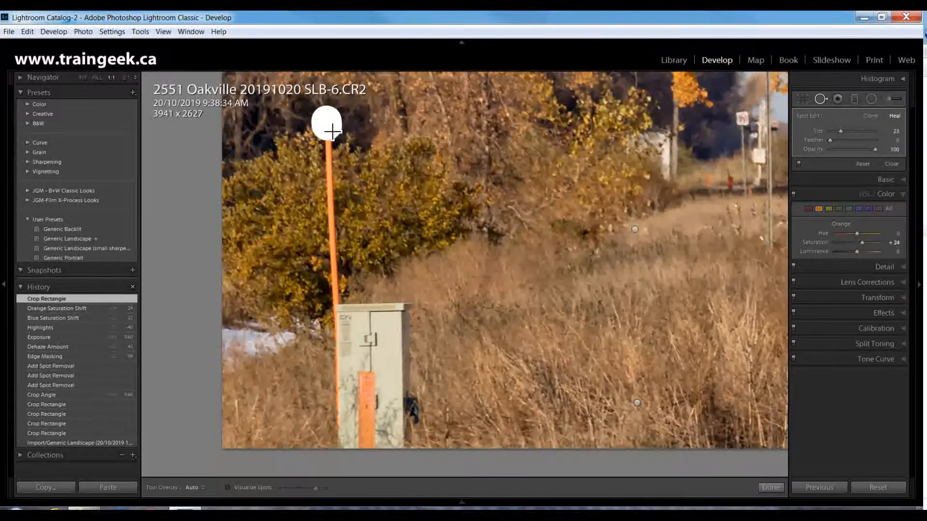
mouse_move(332, 124)
left_mouse_down()
mouse_move(350, 450)
mouse_move(342, 401)
mouse_move(353, 315)
mouse_move(411, 314)
mouse_move(406, 376)
mouse_move(417, 424)
mouse_move(405, 451)
mouse_move(368, 452)
mouse_move(356, 356)
mouse_move(362, 329)
mouse_move(392, 332)
mouse_move(403, 427)
mouse_move(386, 427)
mouse_move(366, 330)
left_mouse_up()
left_click_drag(363, 423, 376, 406)
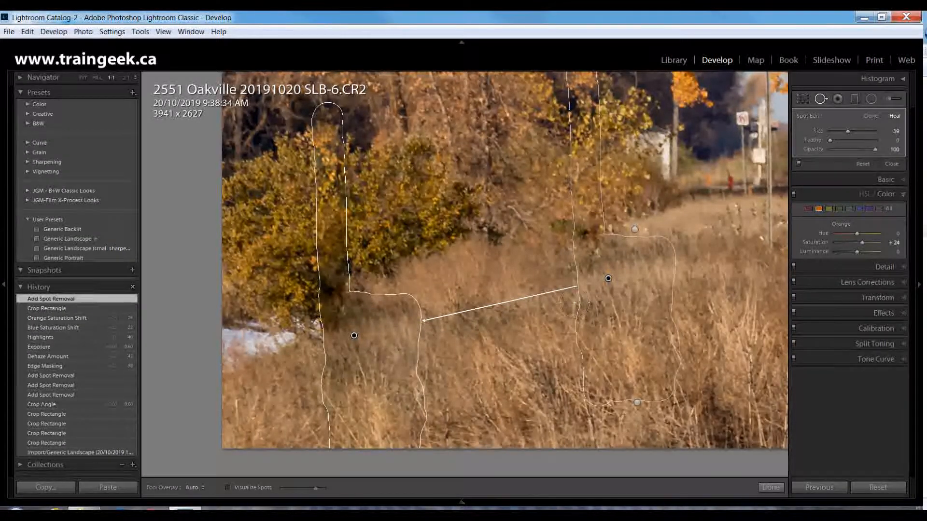
Step: Reposition the heal source over the nearby bushes and grass so the removed pole and box area blends in
left_click_drag(624, 303, 546, 289)
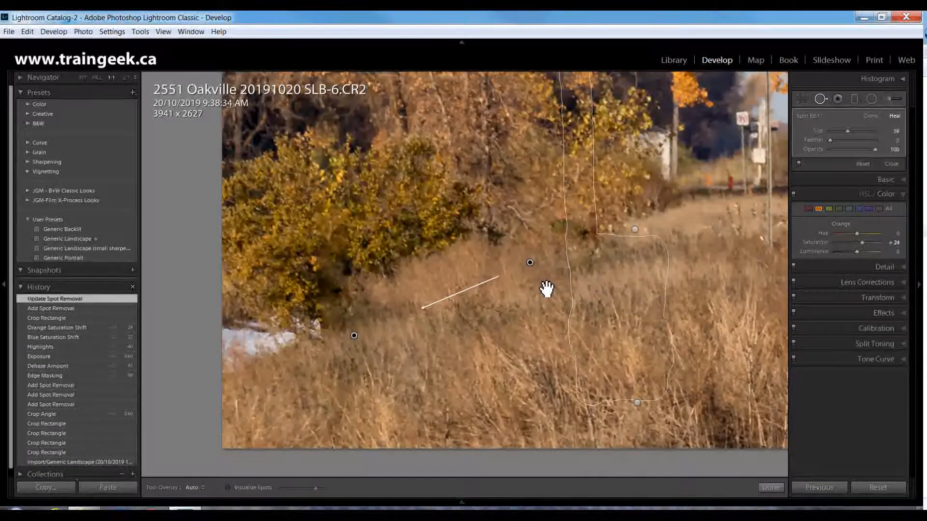
left_click_drag(559, 291, 548, 273)
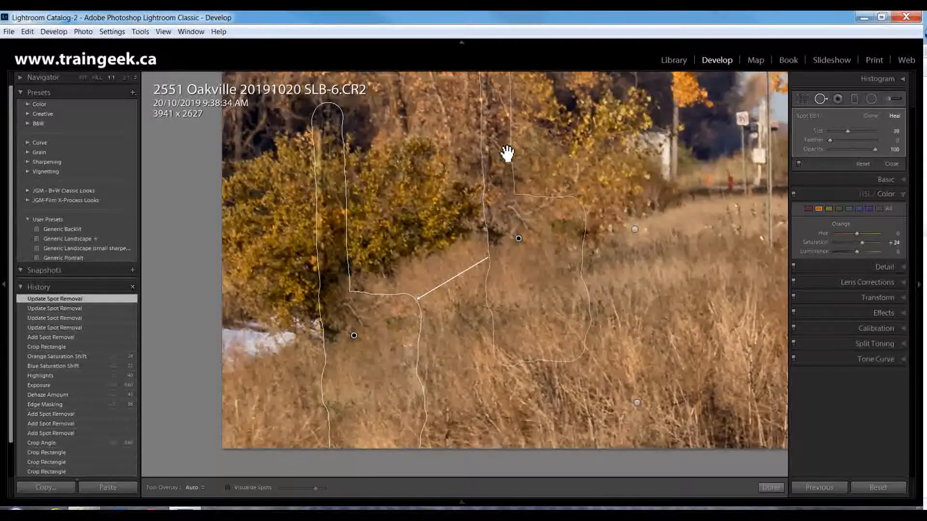
left_click_drag(559, 258, 567, 258)
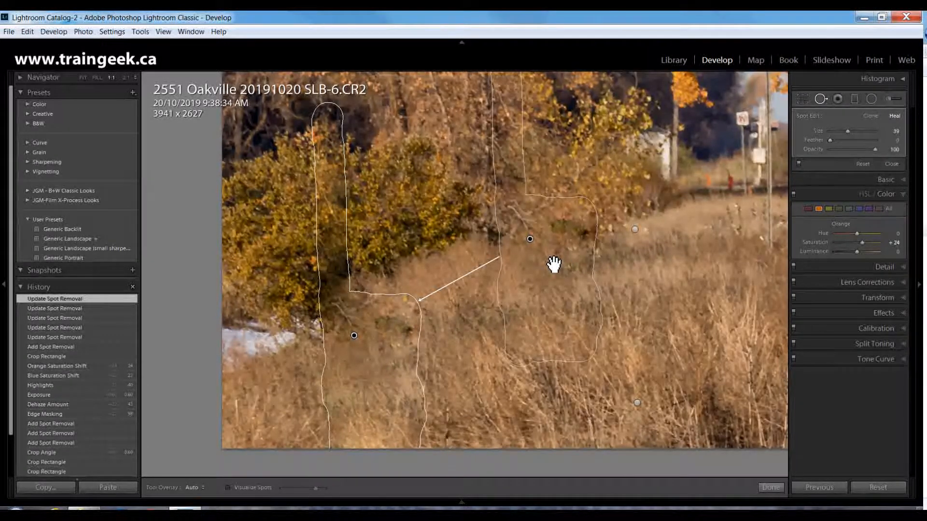
key("ctrl+z")
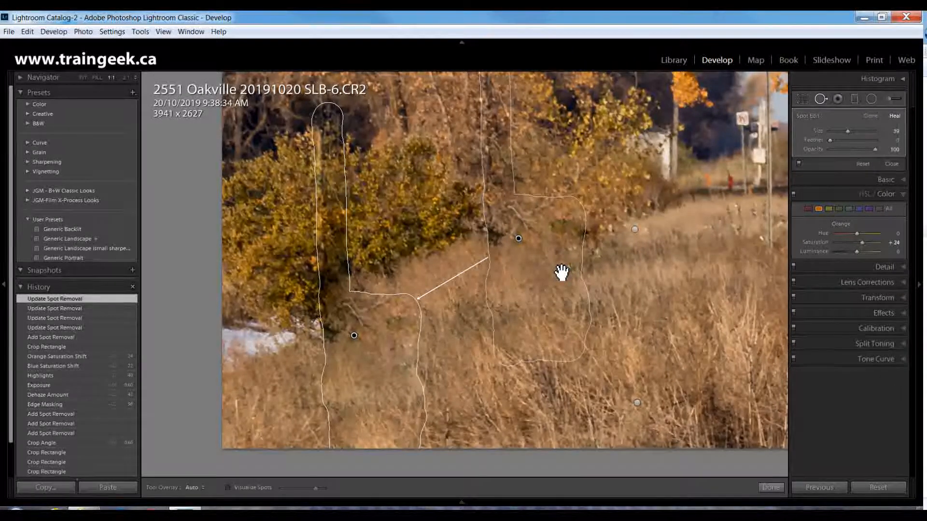
left_click_drag(548, 278, 560, 278)
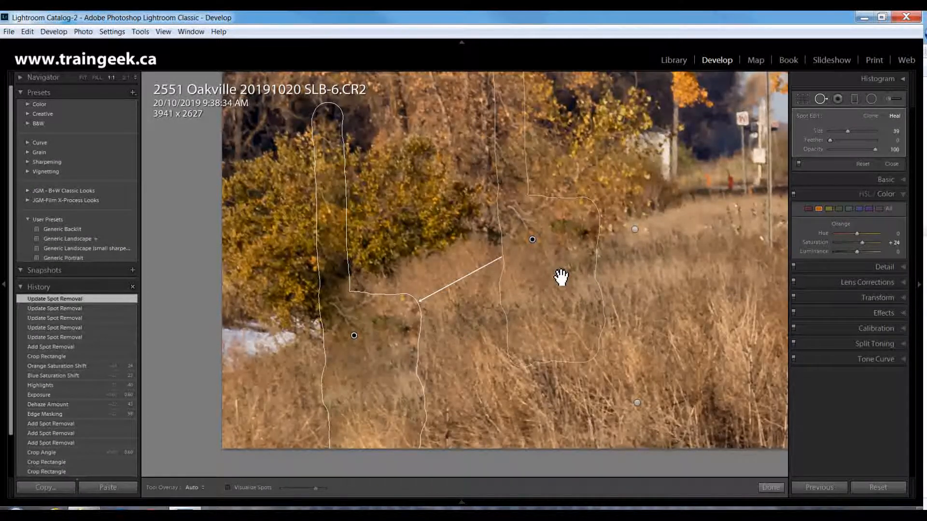
key("q")
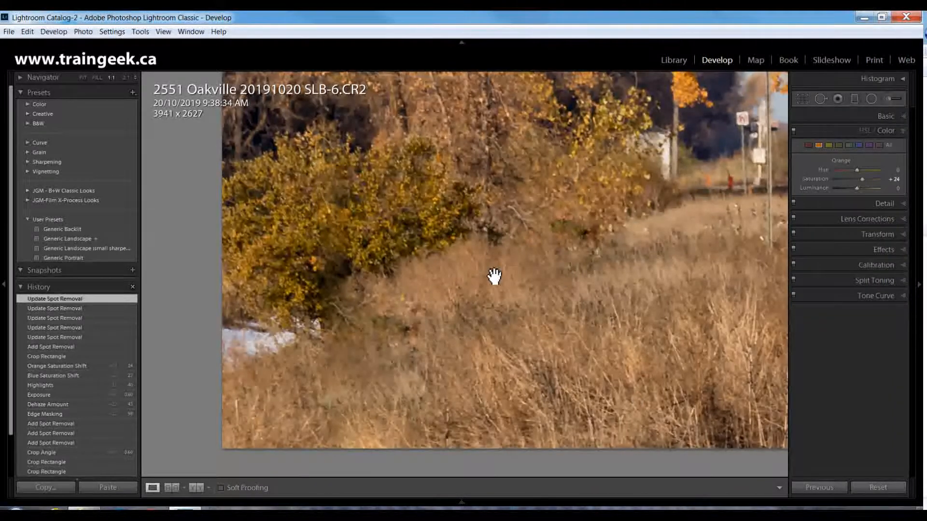
left_click(463, 276)
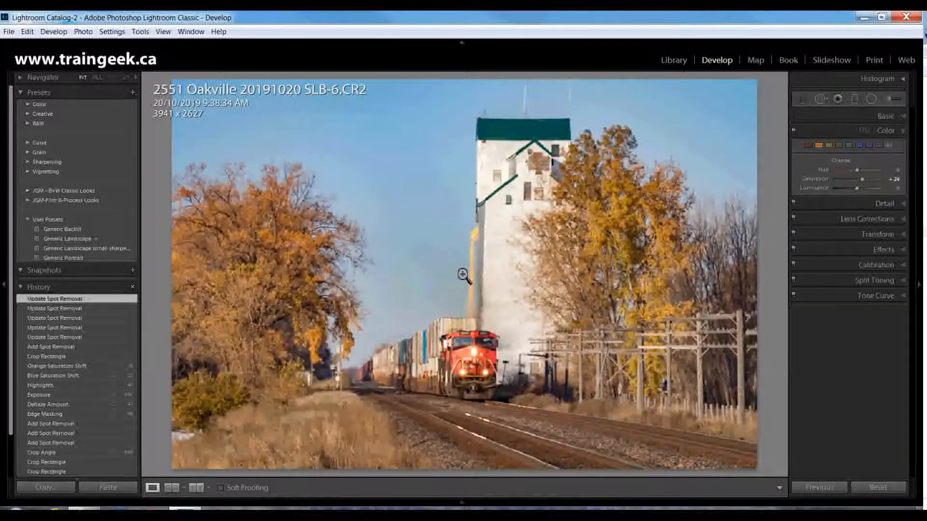
Step: Try healing the grass along the photo's bottom edge where the box stood, sourcing from the neighbouring grass
left_click(220, 468)
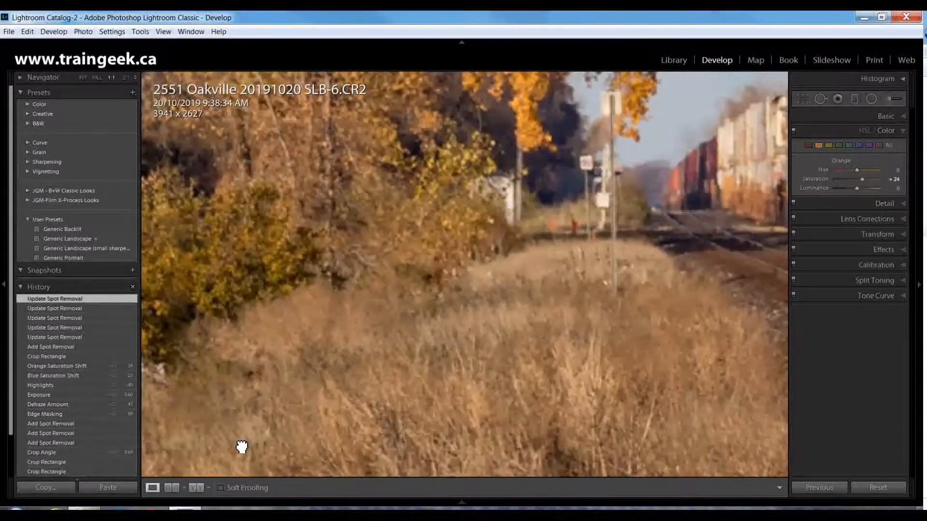
left_click_drag(242, 446, 317, 378)
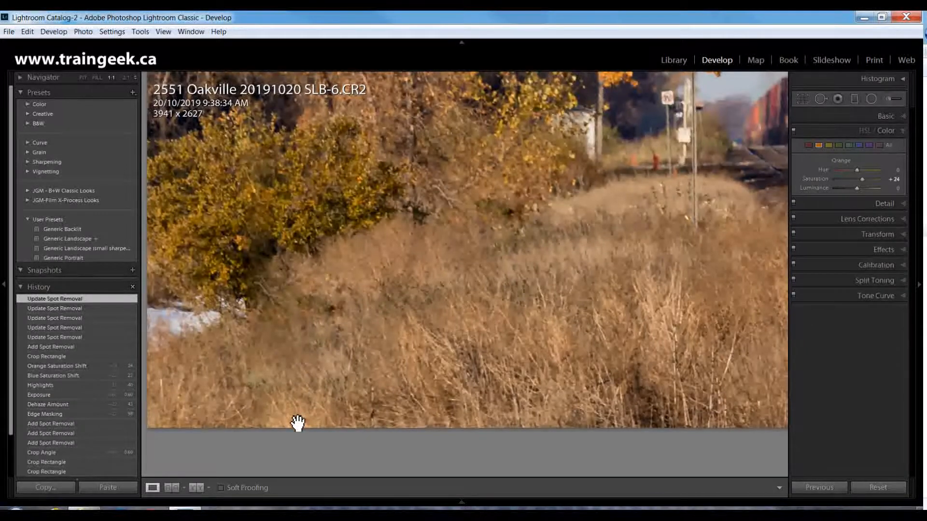
key("q")
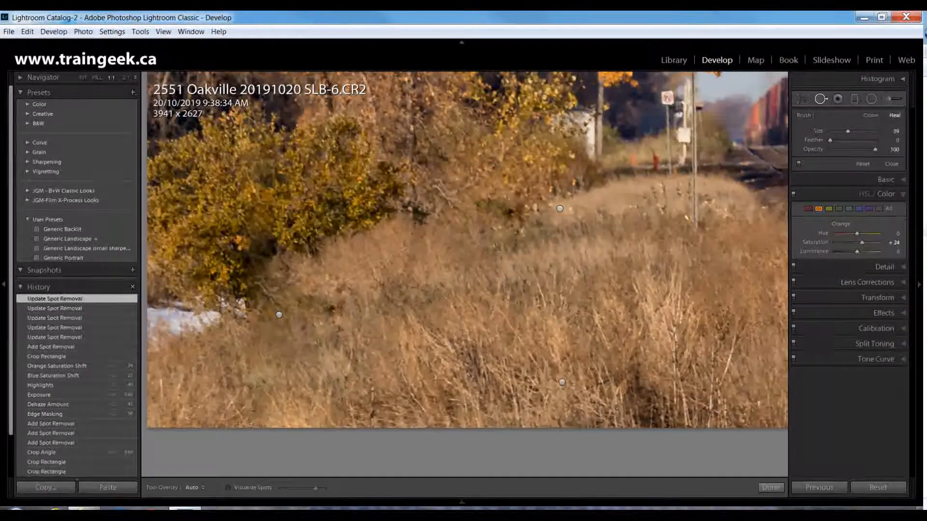
mouse_move(242, 419)
left_mouse_down()
mouse_move(341, 429)
mouse_move(332, 412)
mouse_move(273, 410)
left_mouse_up()
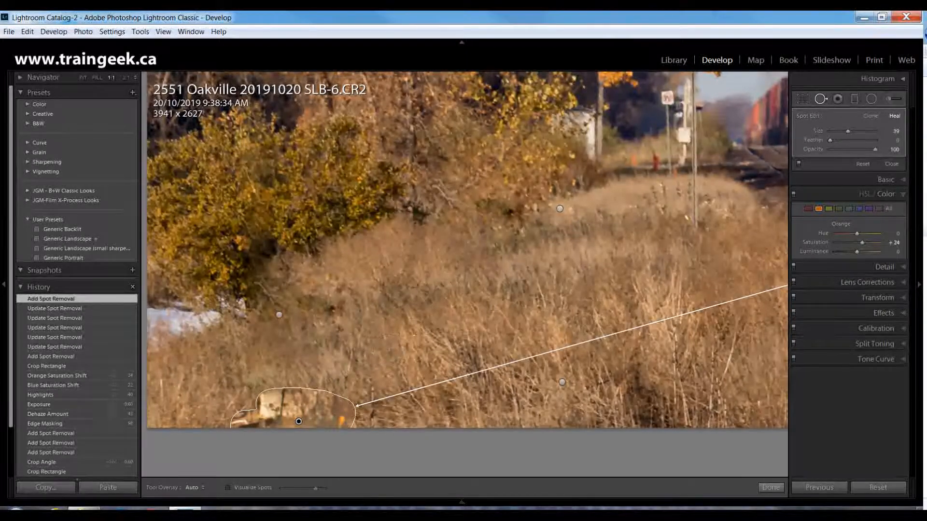
key("slash")
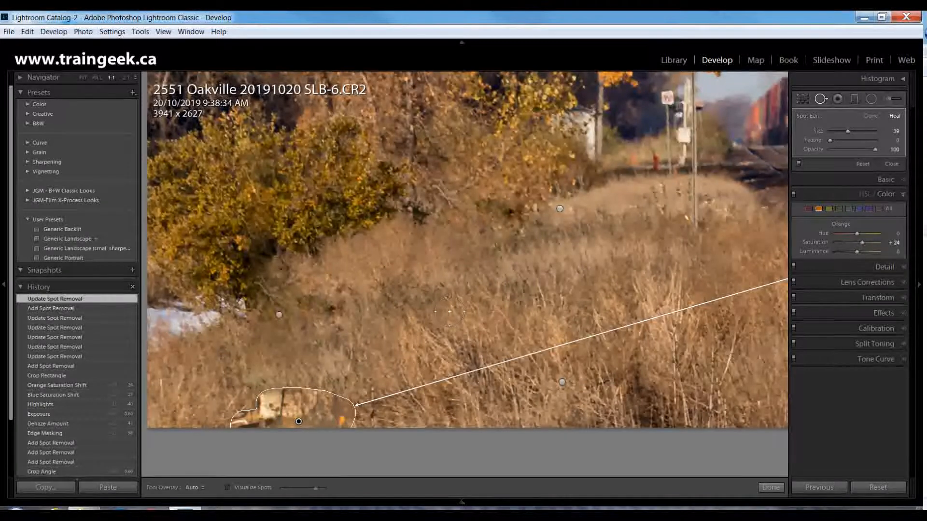
key("slash")
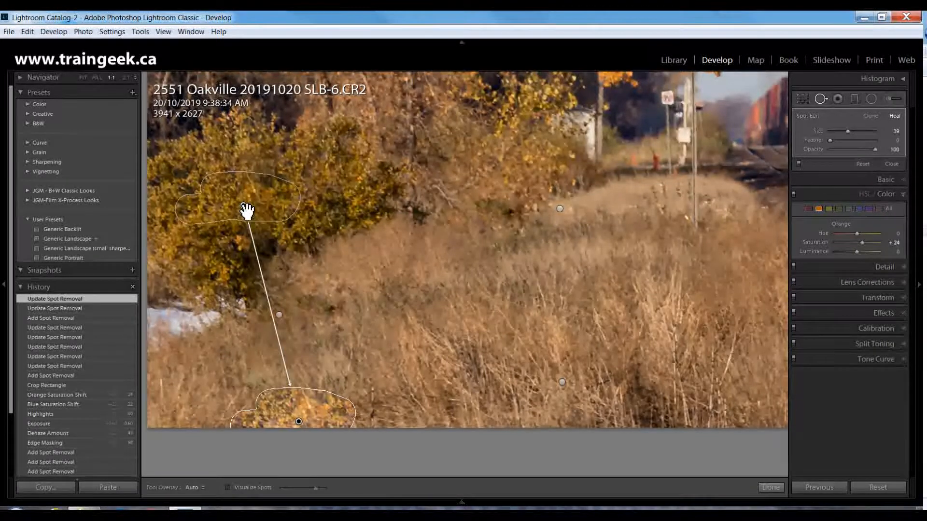
mouse_move(246, 209)
left_mouse_down()
mouse_move(306, 233)
mouse_move(466, 341)
mouse_move(485, 405)
left_mouse_up()
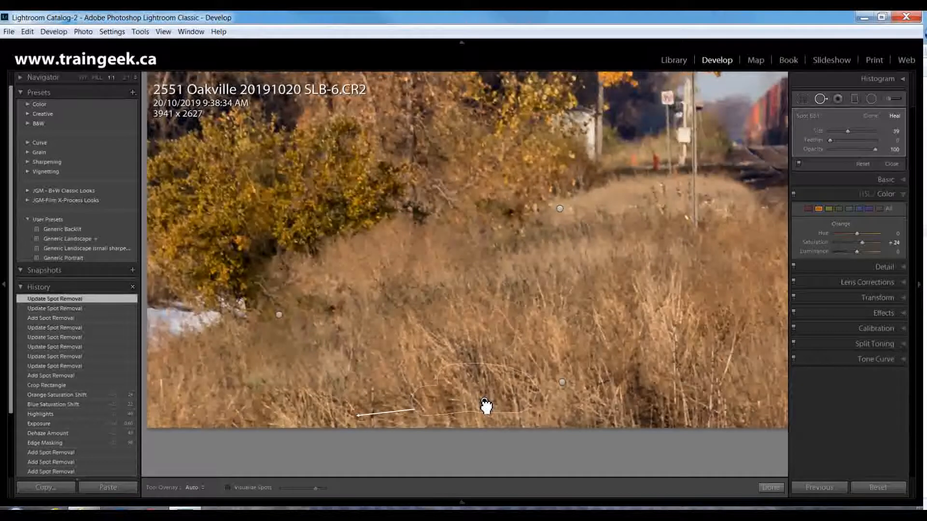
left_click_drag(485, 405, 459, 385)
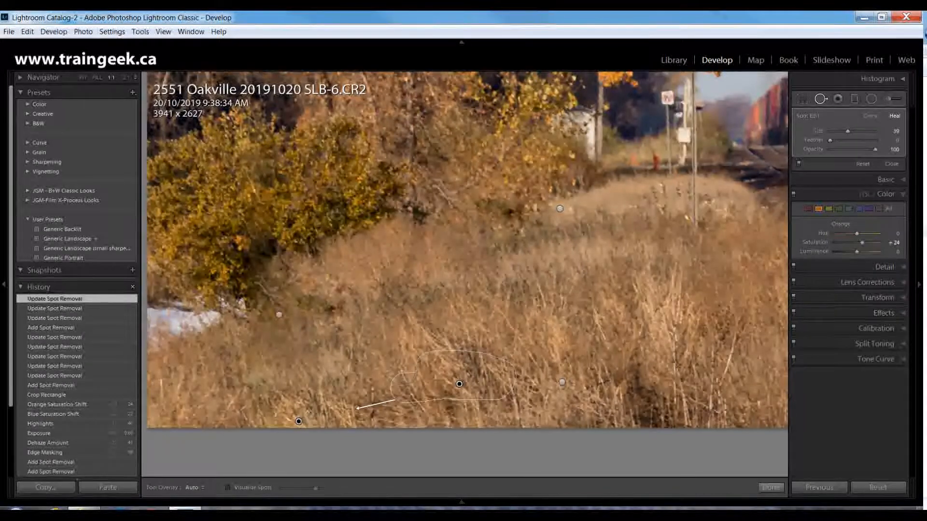
Step: Revert the photo's history to the state before the bottom-edge grass repair and view the whole image
key("q")
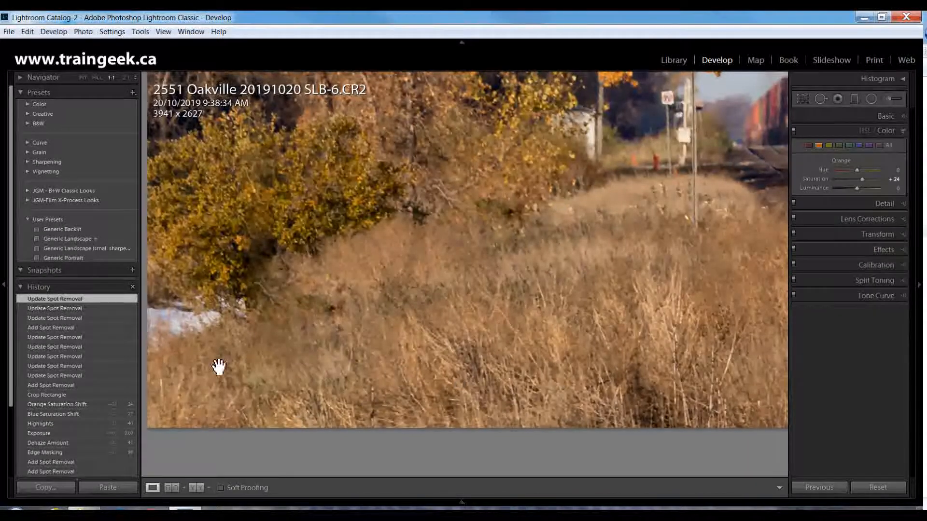
left_click(63, 337)
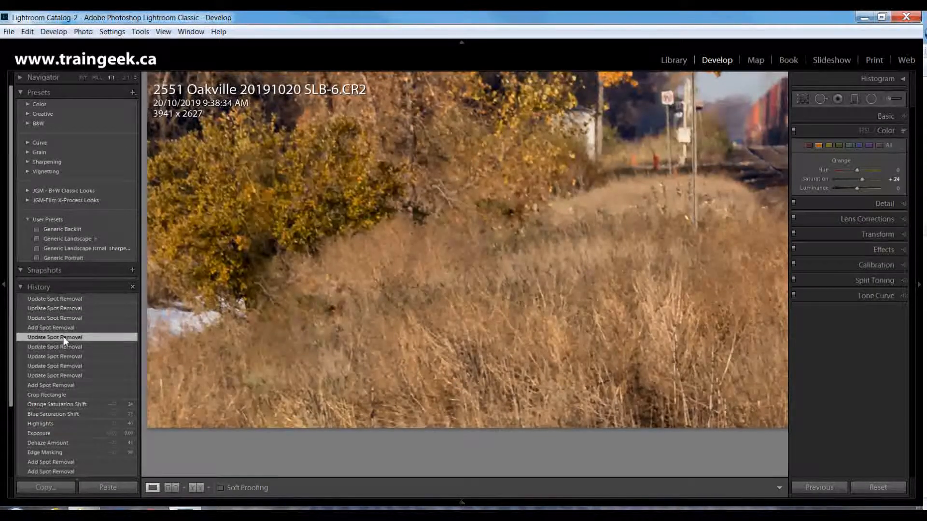
left_click(622, 297)
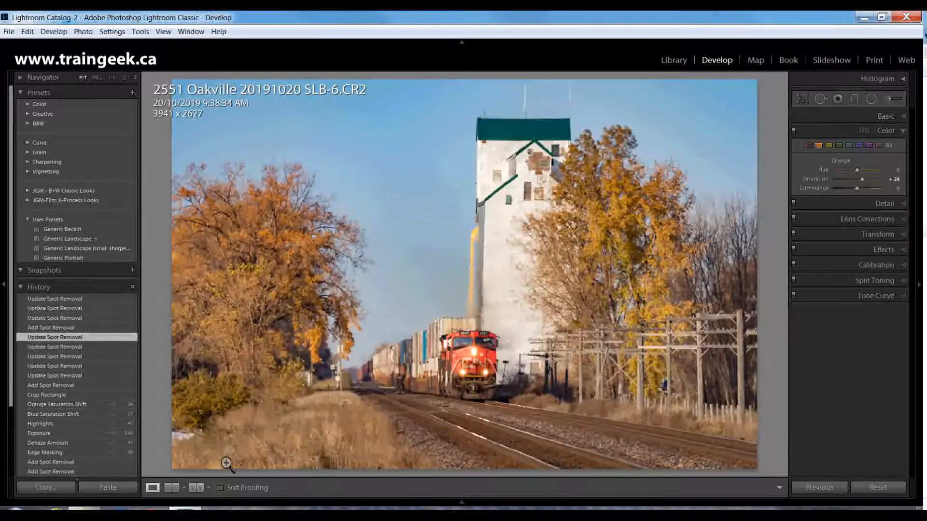
Step: Tighten the crop from its lower-left corner to 3803 x 2535, cutting out the snow patch beside the bush
key("q")
key("r")
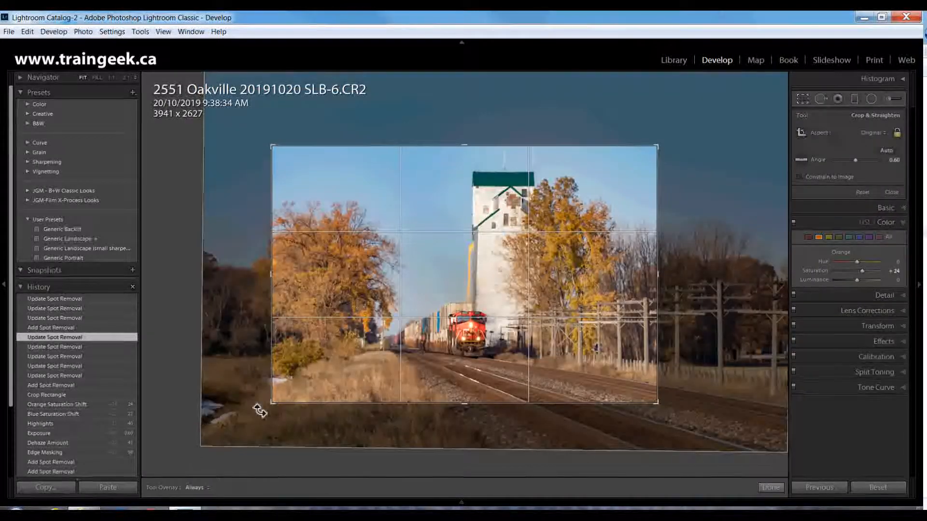
left_click_drag(276, 409, 278, 408)
key("r")
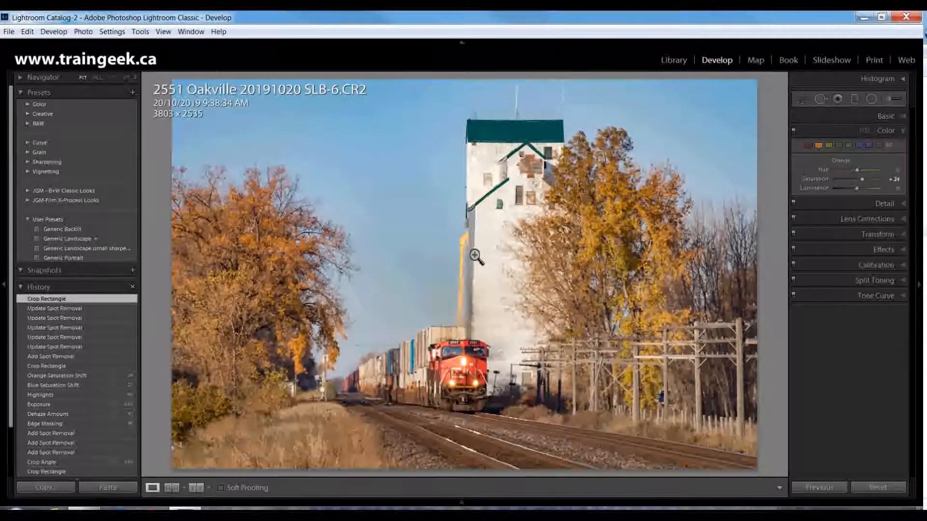
Step: Check the photo's level against the straightening grid in the crop overlay, keeping the existing crop and angle
key("r")
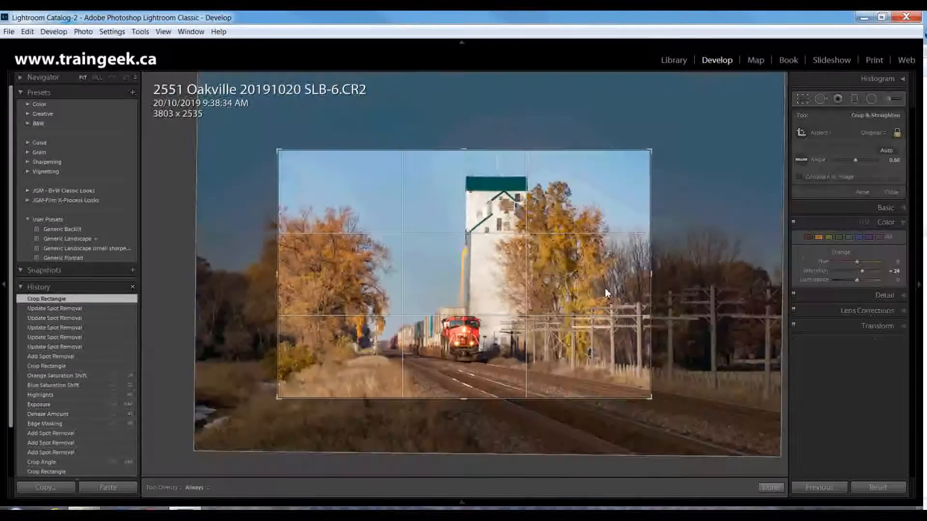
left_click_drag(689, 289, 688, 289)
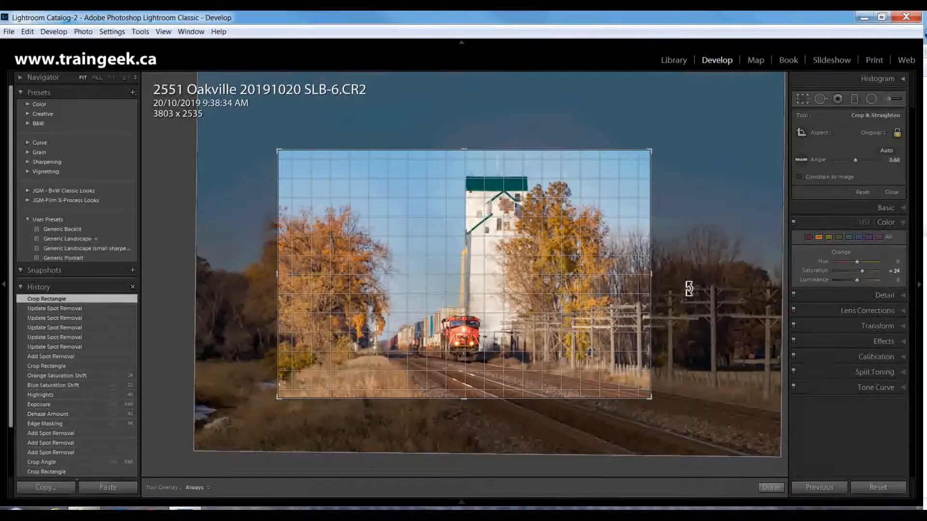
left_click_drag(689, 289, 689, 288)
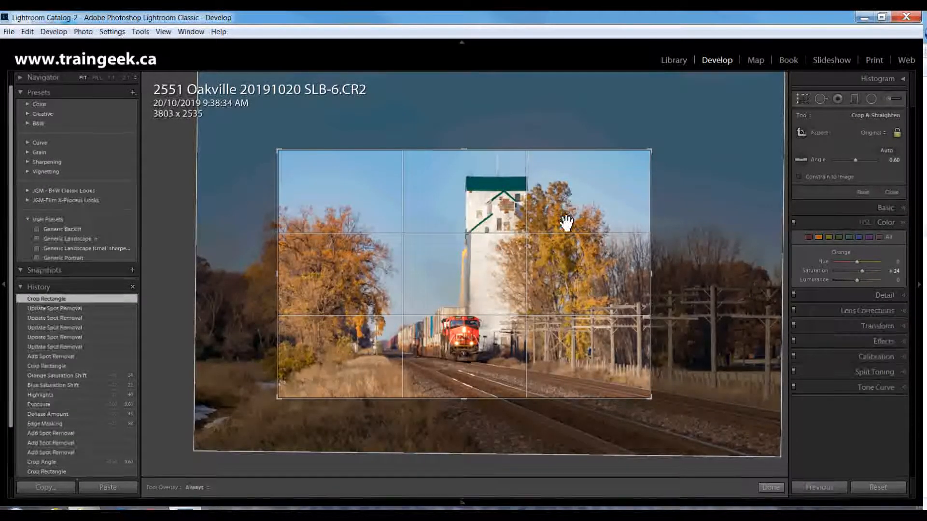
left_click(766, 488)
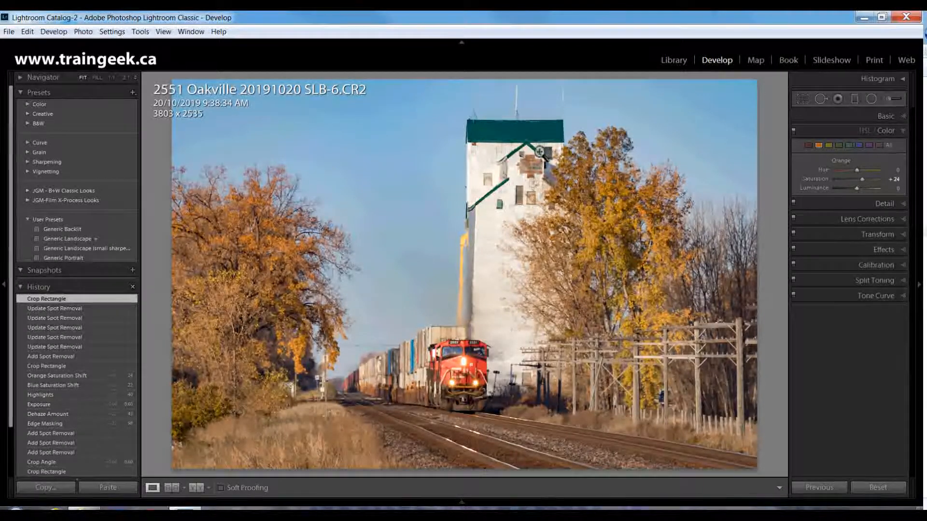
Step: Enlarge the Oakville train photo's crop from its upper edge to 4232 x 2821, leaving more sky above the grain elevator
key("r")
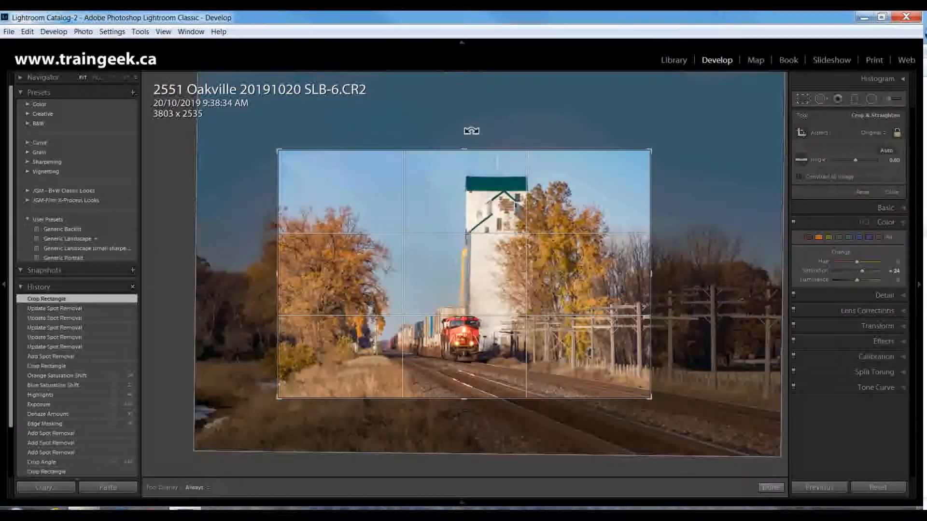
left_click_drag(466, 149, 466, 145)
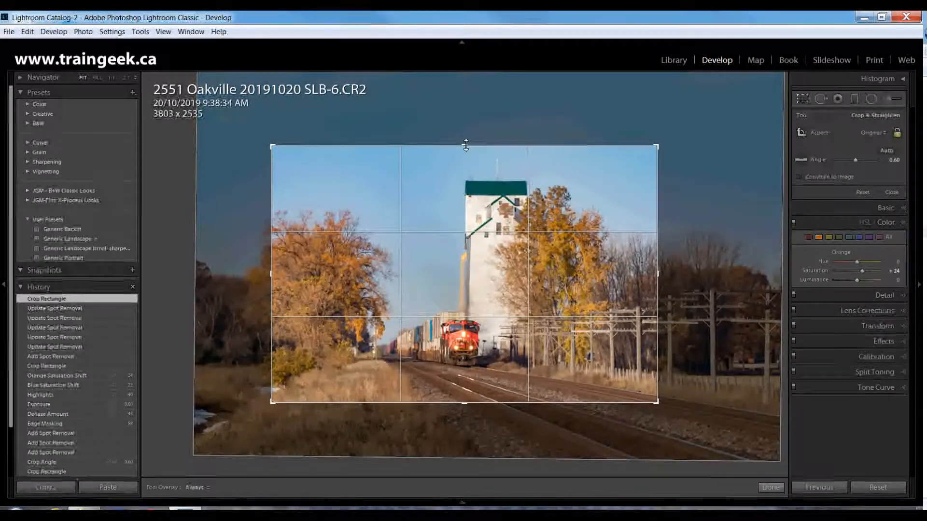
left_click_drag(466, 145, 468, 136)
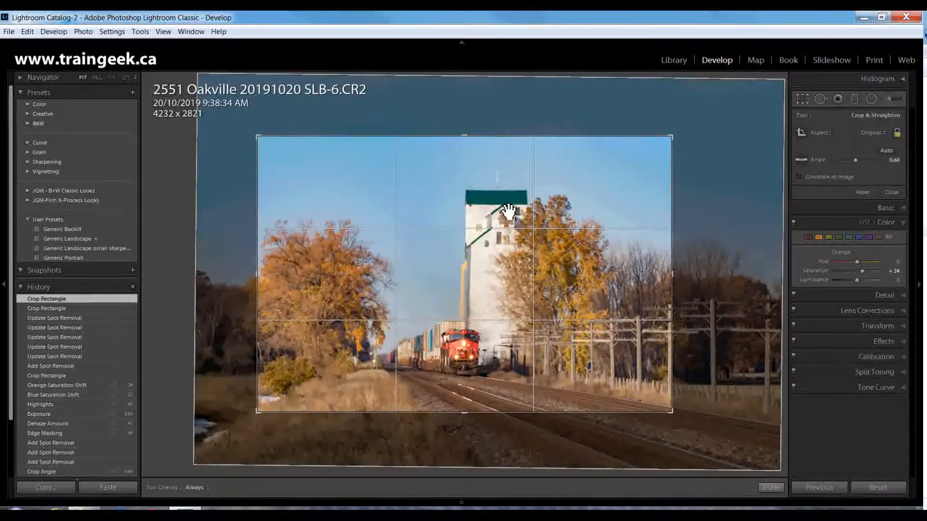
key("Return")
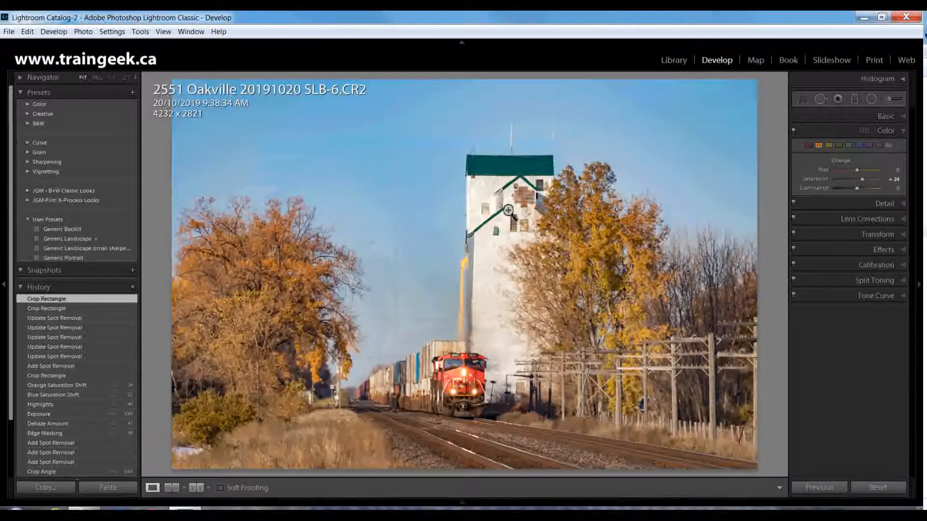
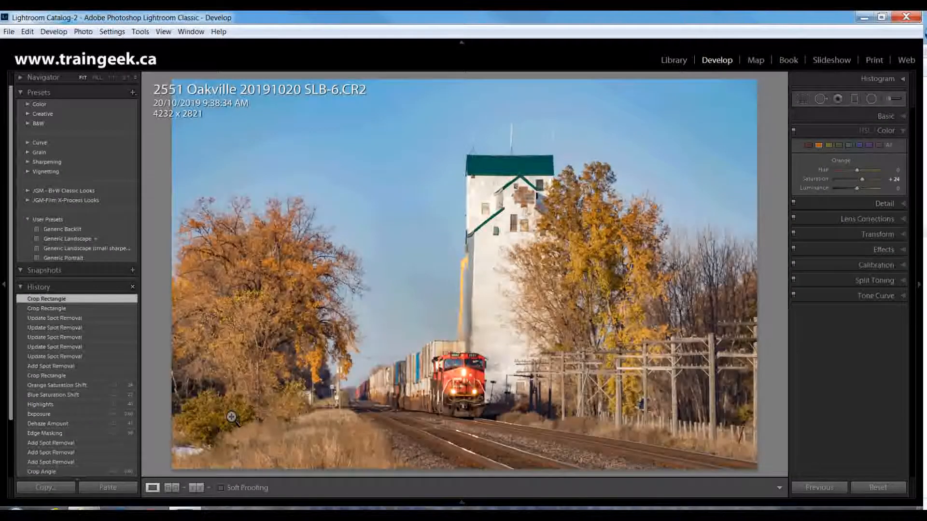
Step: Try healing the snow patch beside the bush in the photo's lower-left corner with the Spot Removal brush
left_click_drag(203, 449, 485, 307)
key("q")
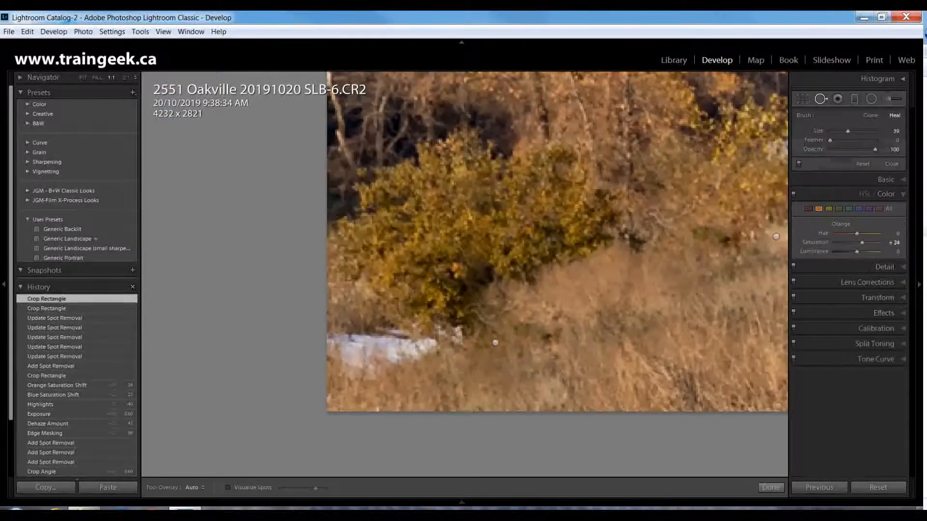
mouse_move(328, 338)
left_mouse_down()
mouse_move(471, 346)
mouse_move(331, 366)
mouse_move(378, 367)
mouse_move(370, 366)
left_mouse_up()
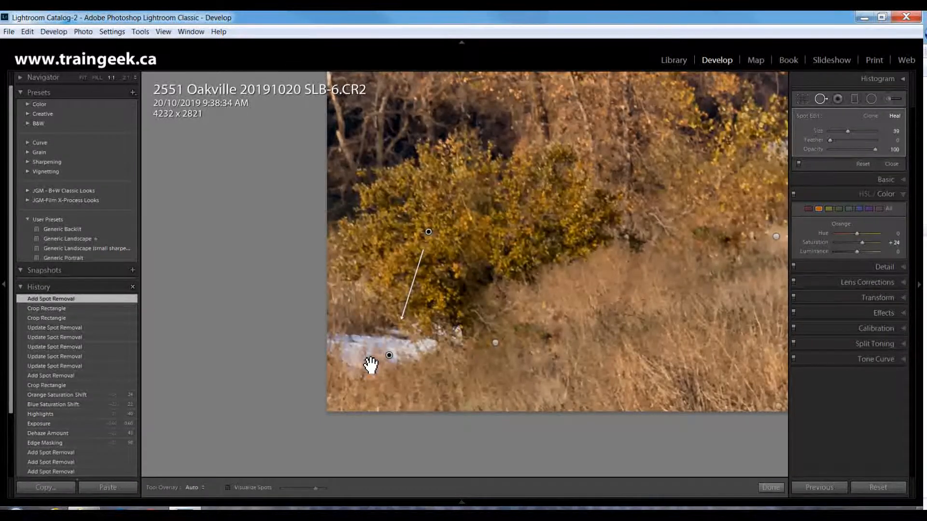
key("q")
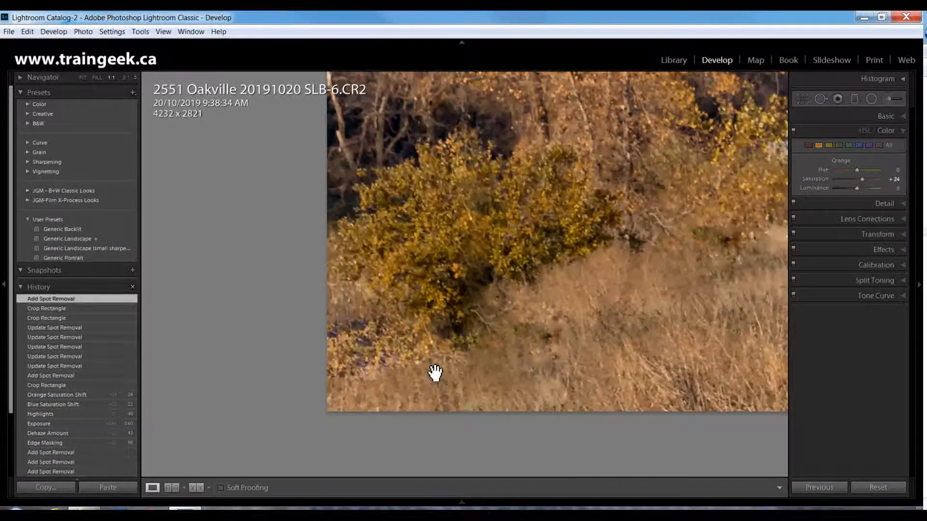
Step: Undo the snow patch's spot removal and view the whole photo again
key("ctrl+z")
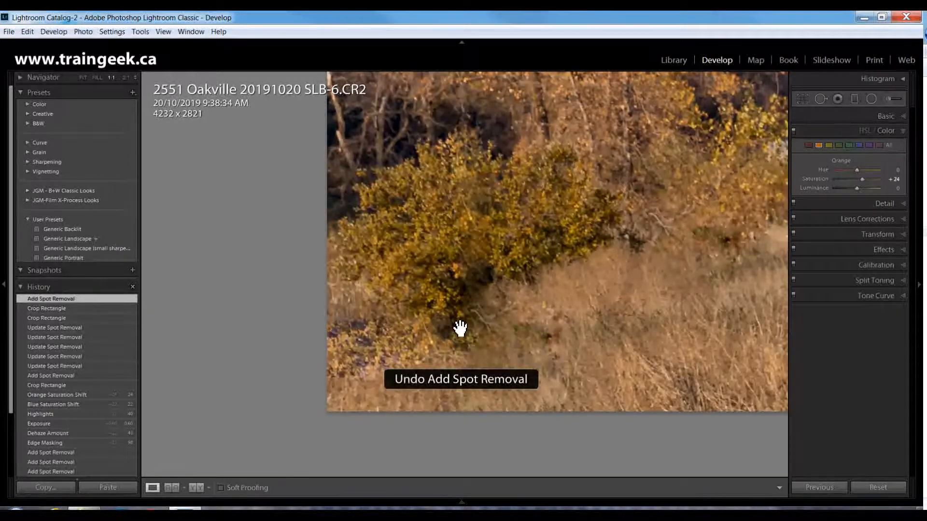
key("ctrl+z")
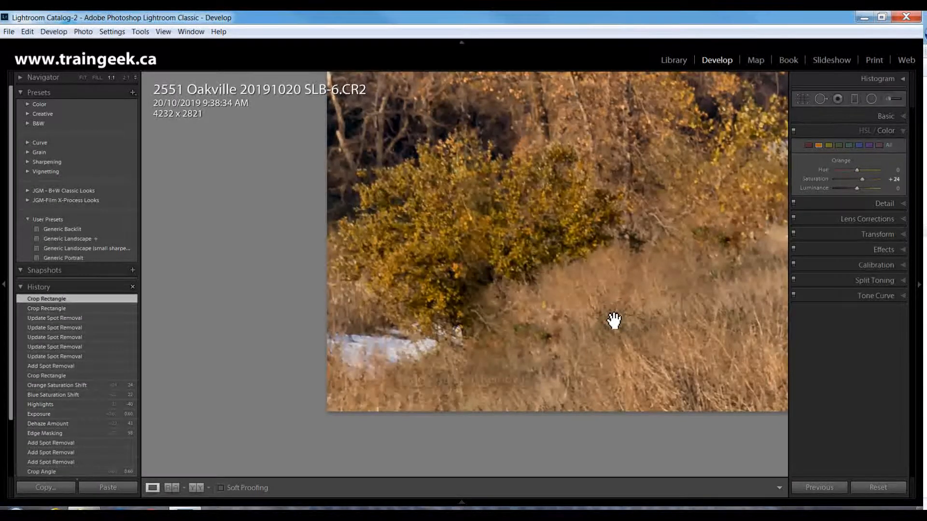
left_click(616, 320)
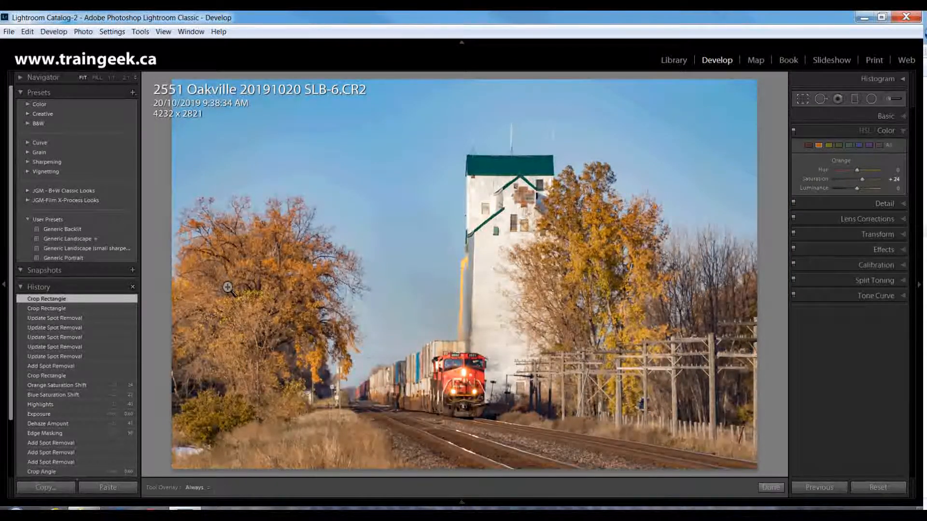
Step: Try shifting the 4232 x 2821 crop frame to the right to cut out the snow patch beside the bush
key("r")
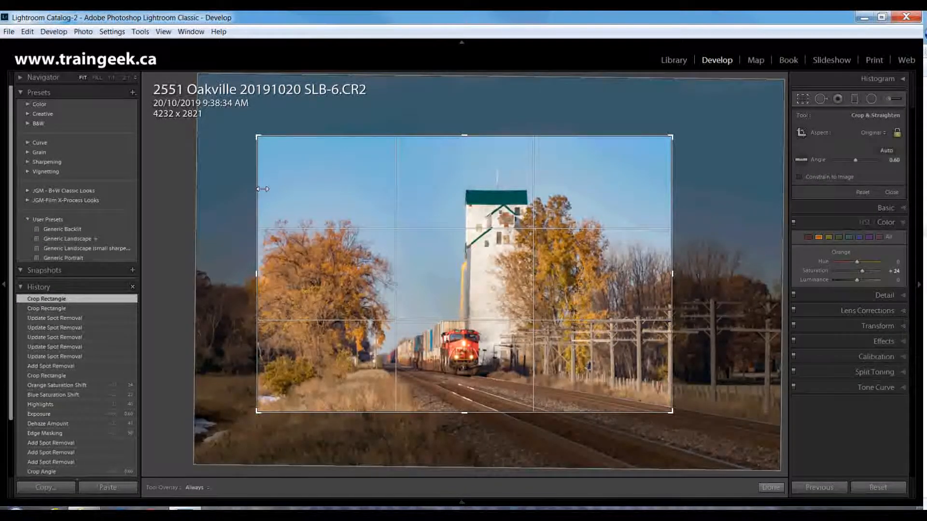
key("Right")
key("Left")
key("Left")
key("Left")
key("Left")
key("Left")
key("Left")
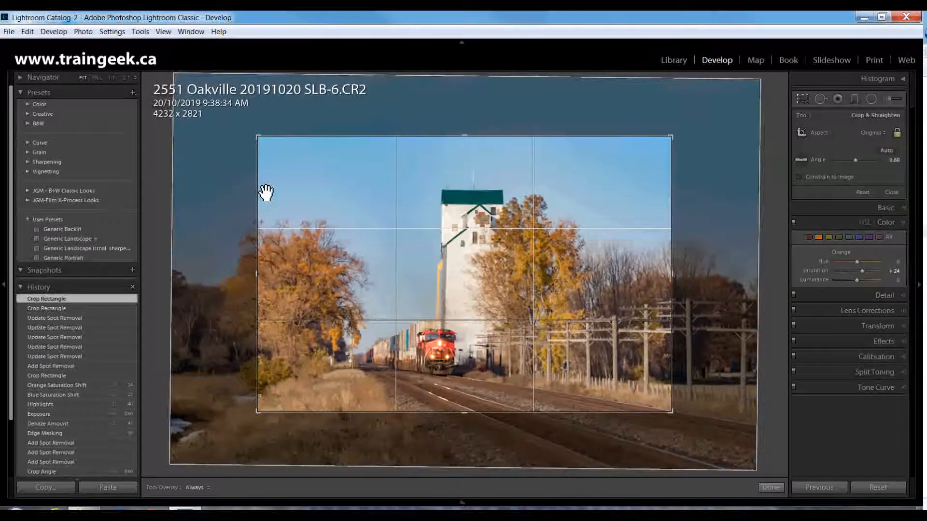
key("Return")
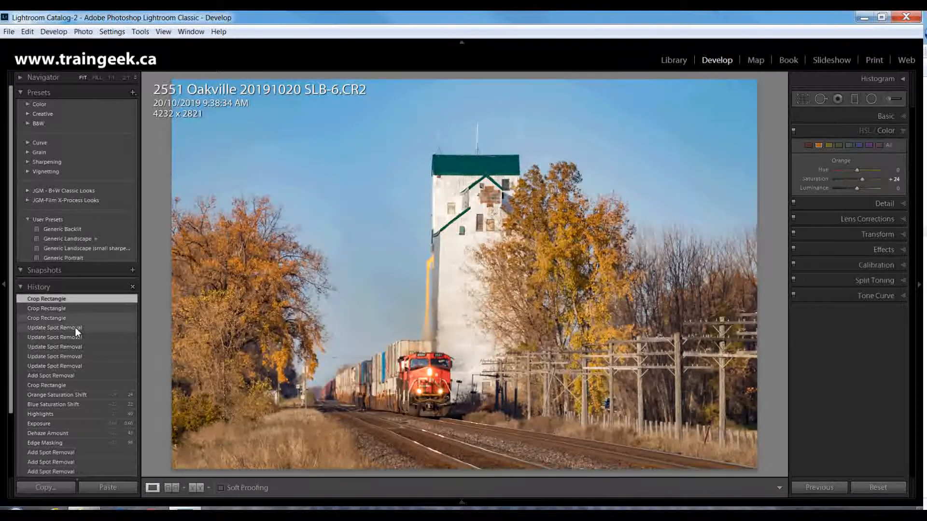
Step: Compare the recent crop states in the photo's history and restore the 4232 x 2821 crop from before the sideways shift
left_click(76, 328)
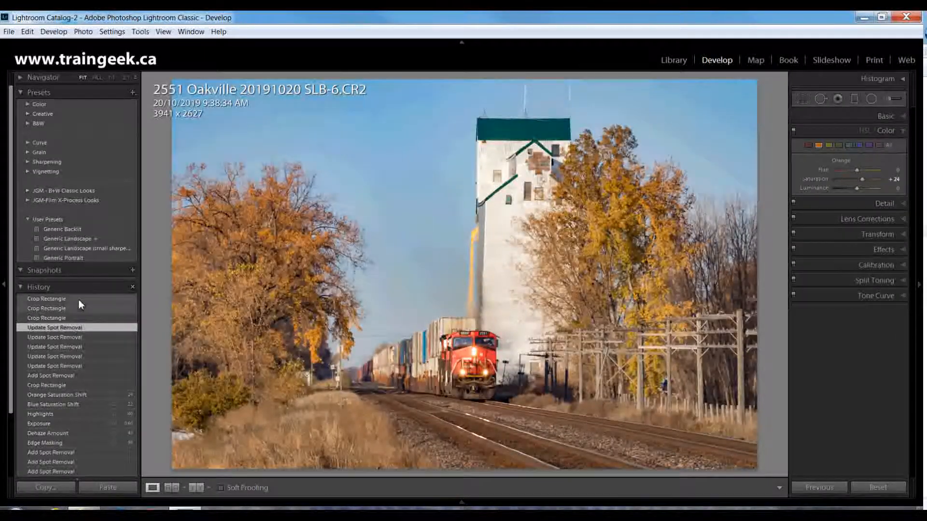
left_click(85, 308)
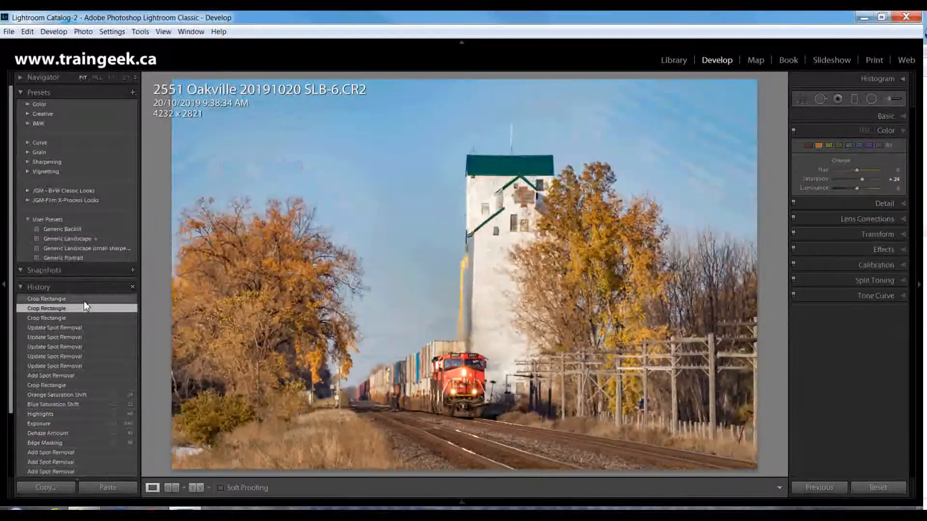
left_click(83, 300)
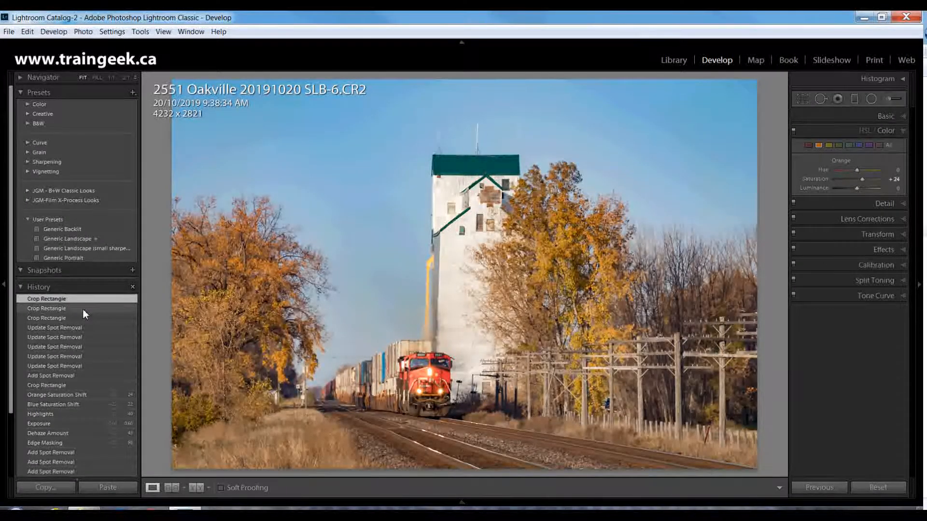
left_click(82, 310)
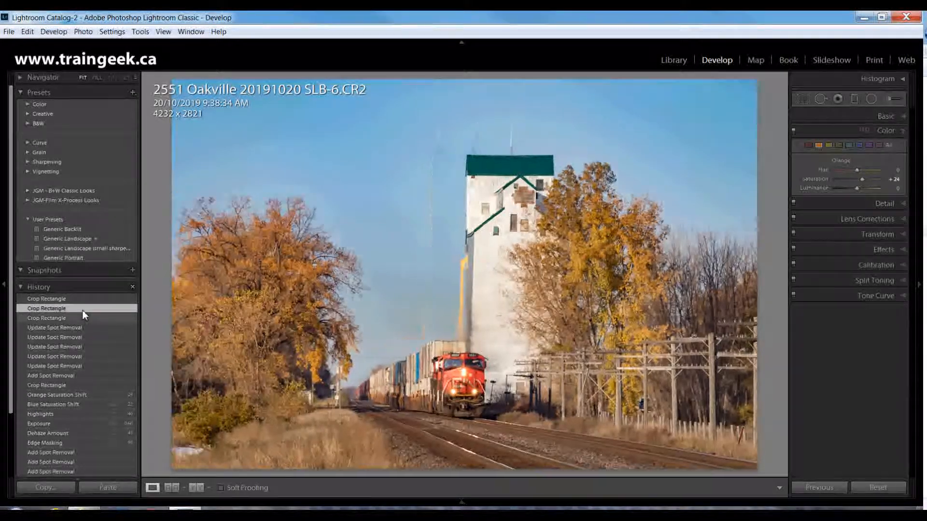
left_click(84, 301)
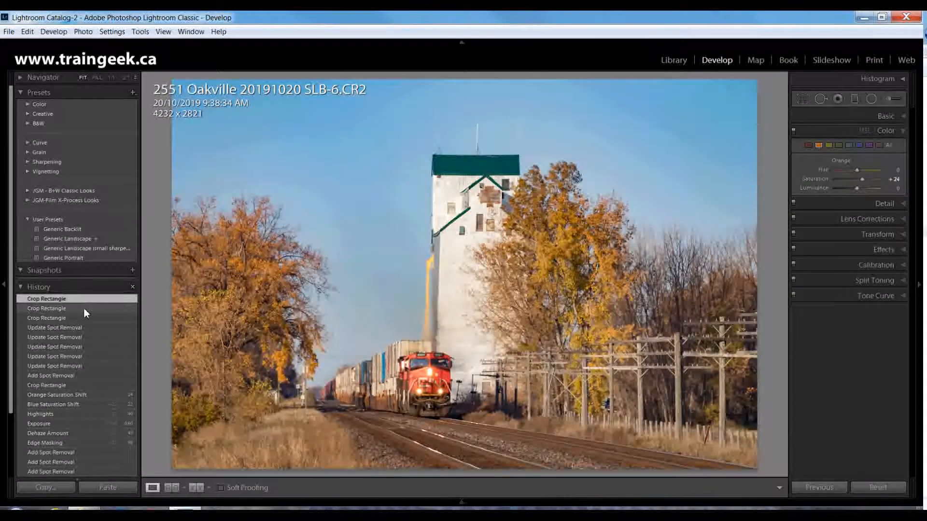
left_click(83, 307)
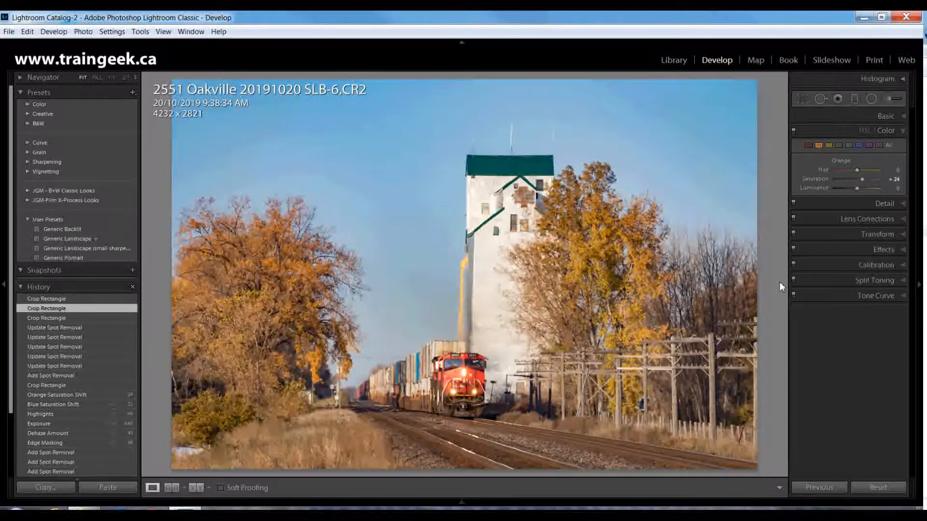
Step: Browse the Nattress photos in the Current Work collection, comparing the 2903 train shots and returning to 2903 Nattress 20191020 SLB-1.CR2
key("g")
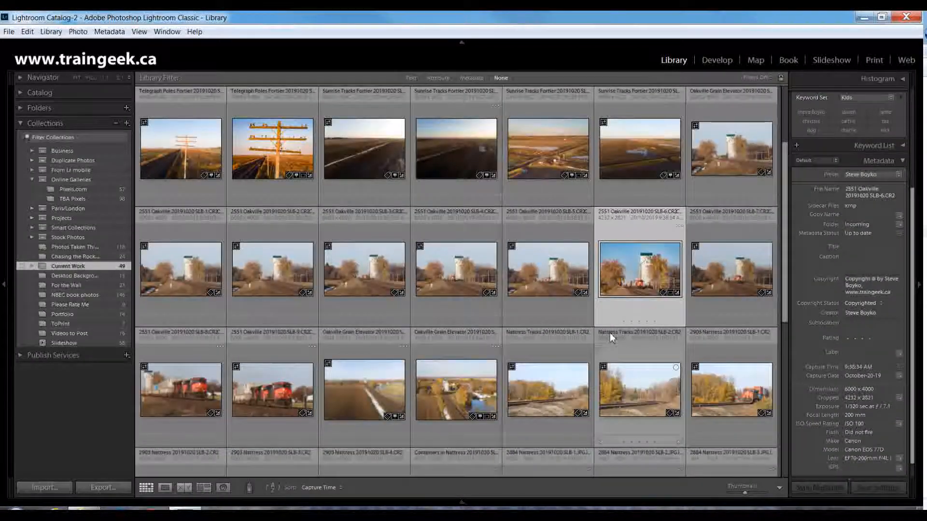
scroll(609, 331, "down", 2)
scroll(609, 331, "down", 1)
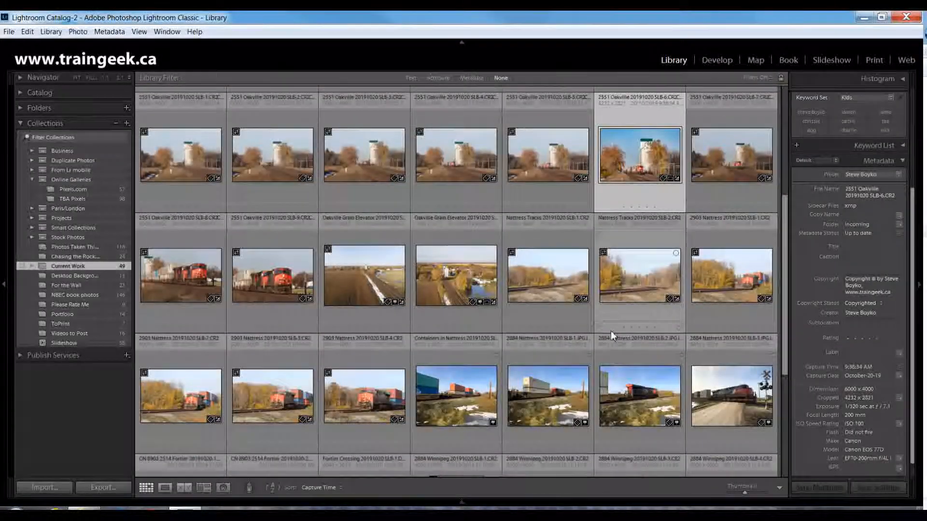
double_click(673, 276)
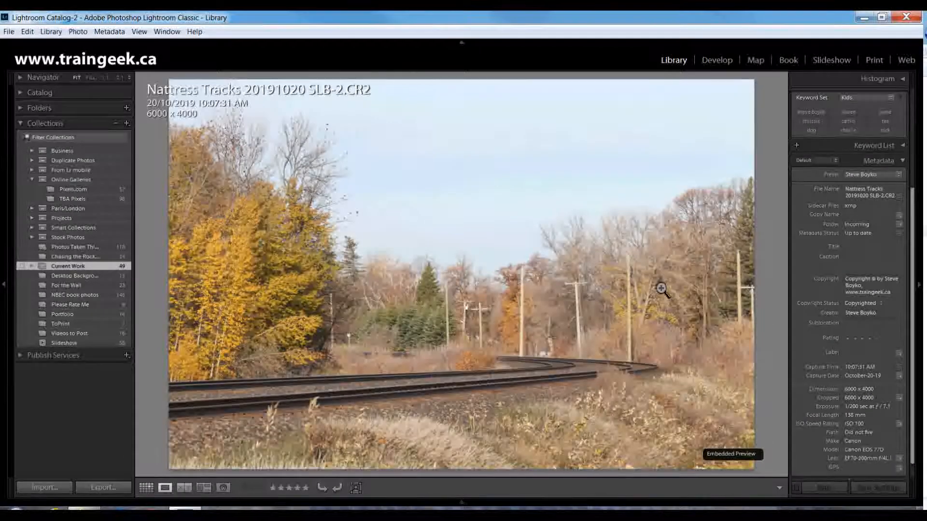
key("Right")
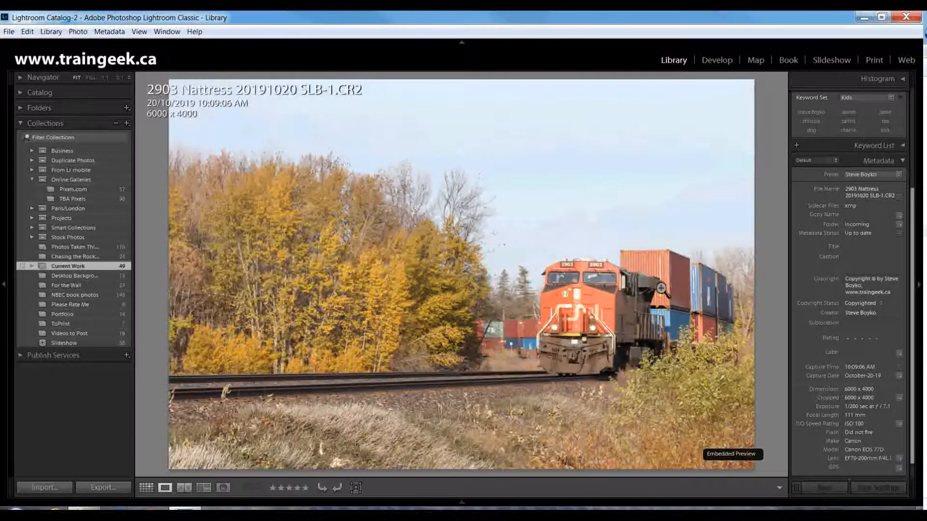
key("Right")
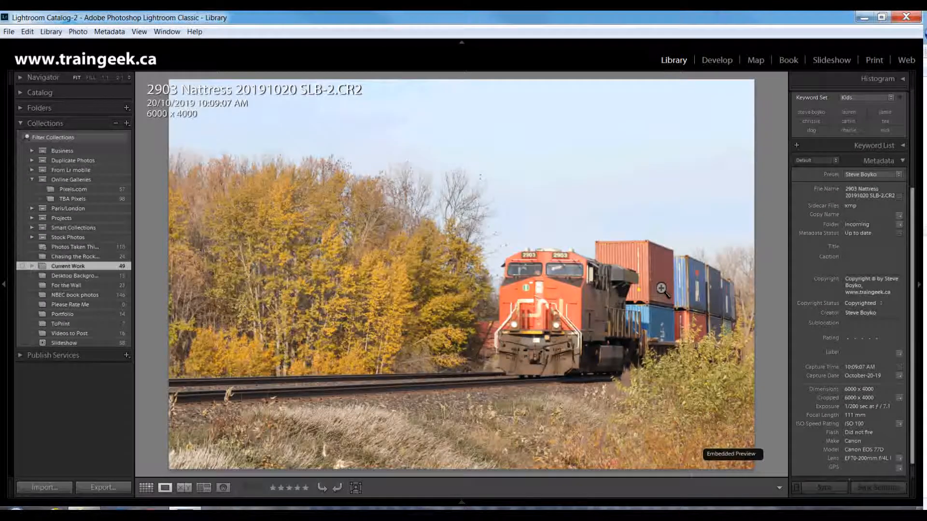
key("Right")
key("Right")
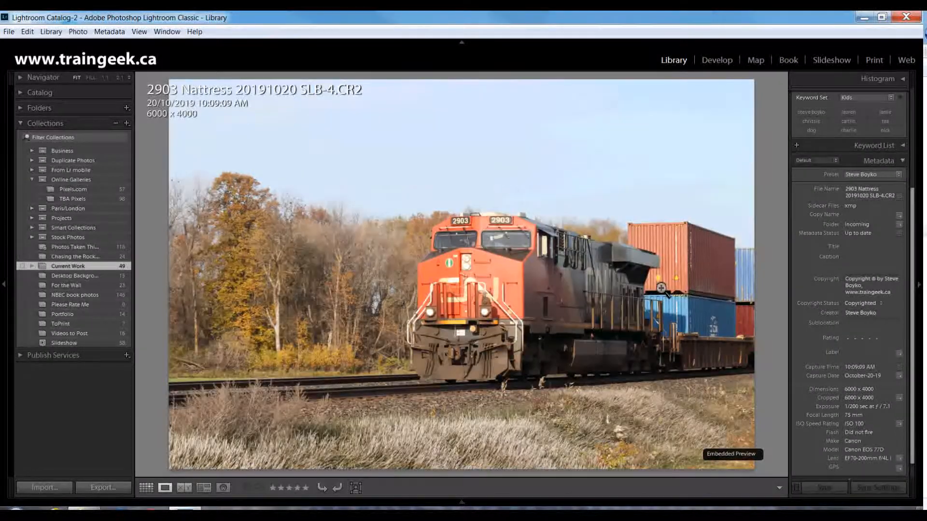
key("Right")
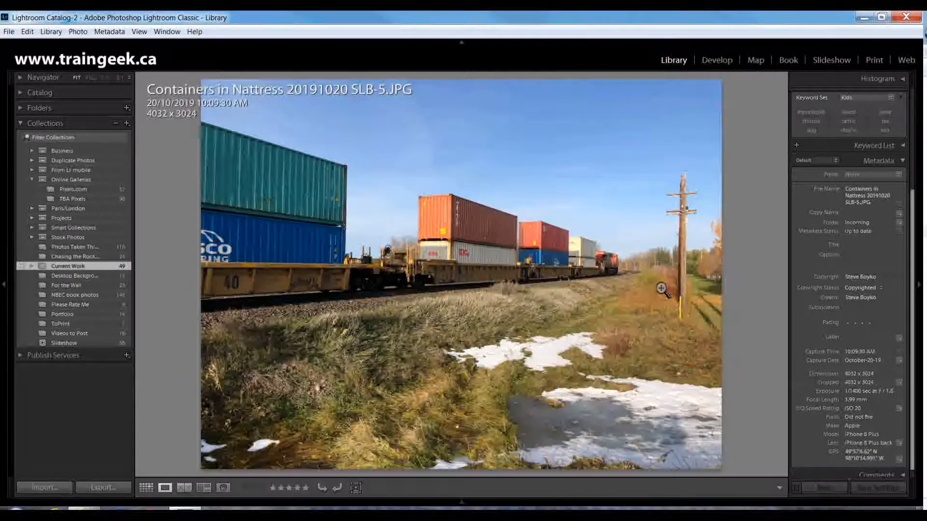
key("Left")
key("Left")
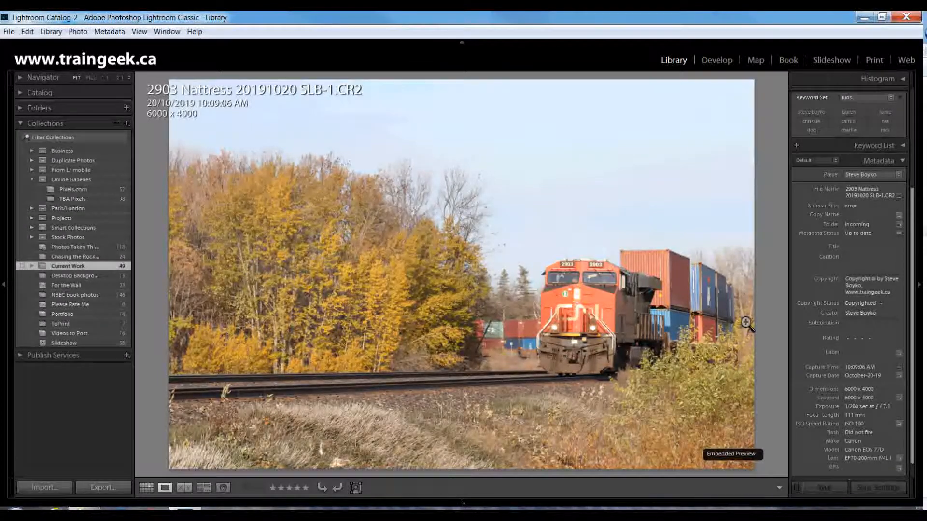
Step: Straighten the 2903 Nattress SLB-1 photo to a crop angle of -0.81 using the straightening grid
key("r")
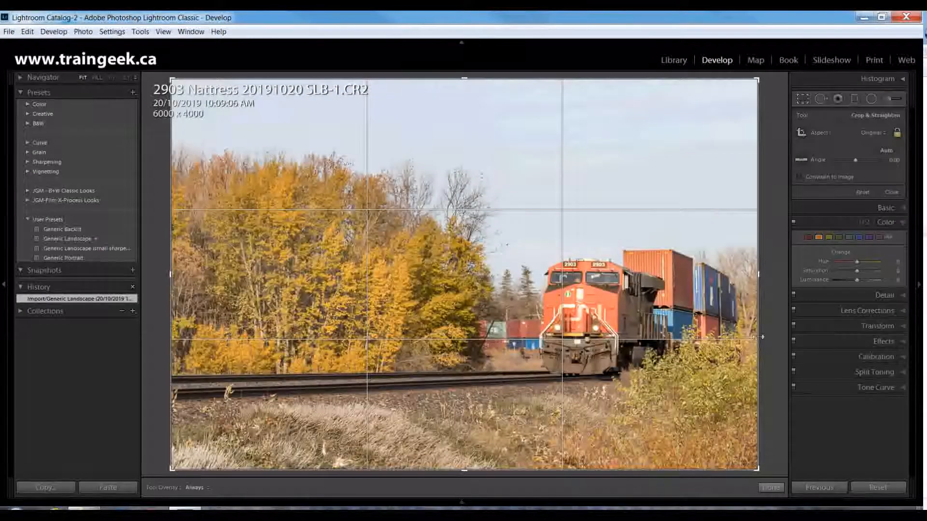
left_click_drag(775, 356, 775, 356)
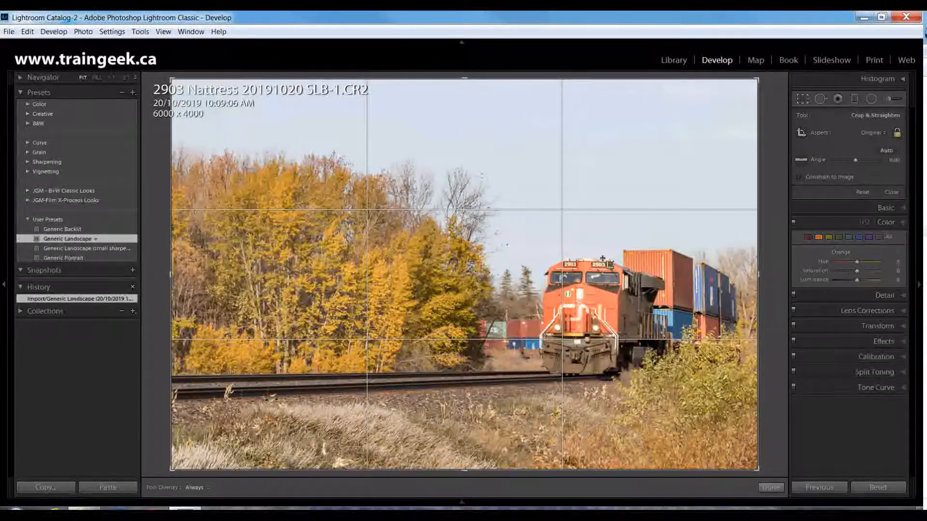
left_click_drag(773, 305, 772, 304)
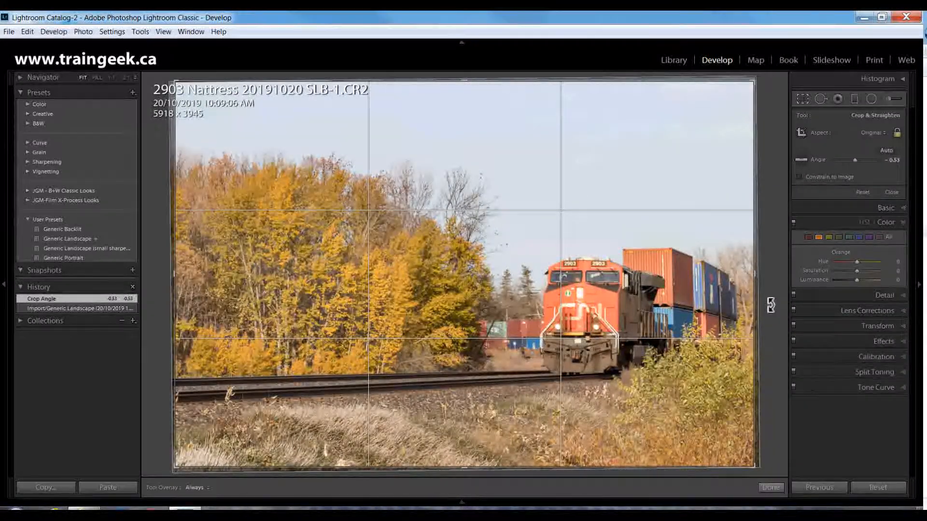
left_click_drag(773, 309, 774, 309)
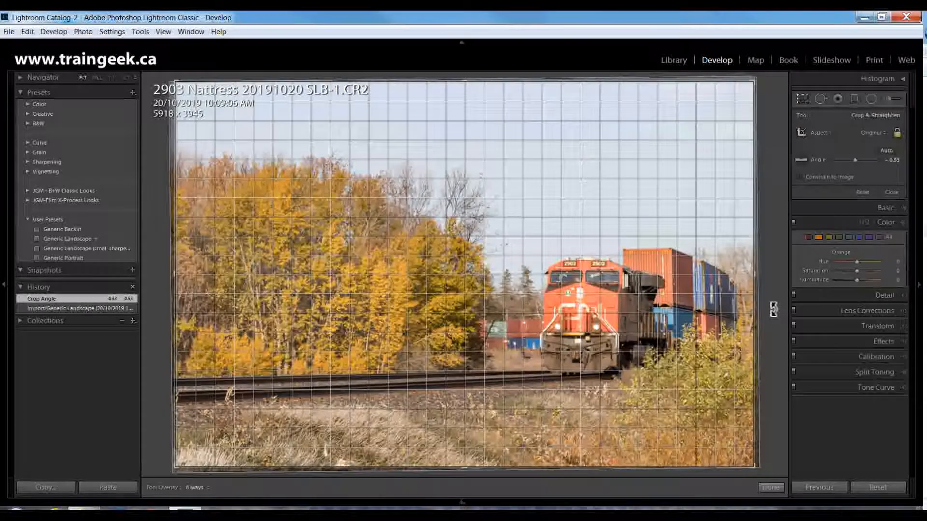
left_click_drag(774, 309, 770, 307)
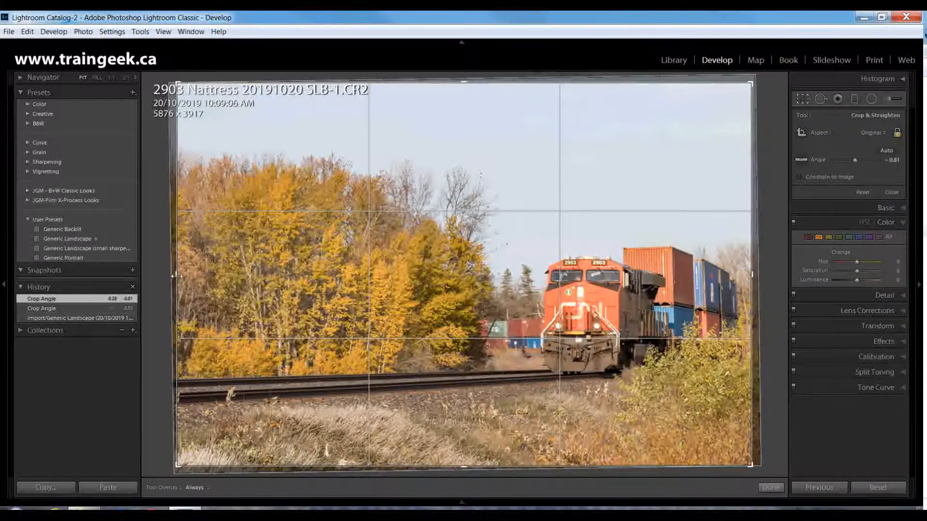
Step: Crop the photo to 4881 x 3254 around the train, nudge the image slightly upward within the frame, and apply the crop
left_click_drag(176, 275, 223, 276)
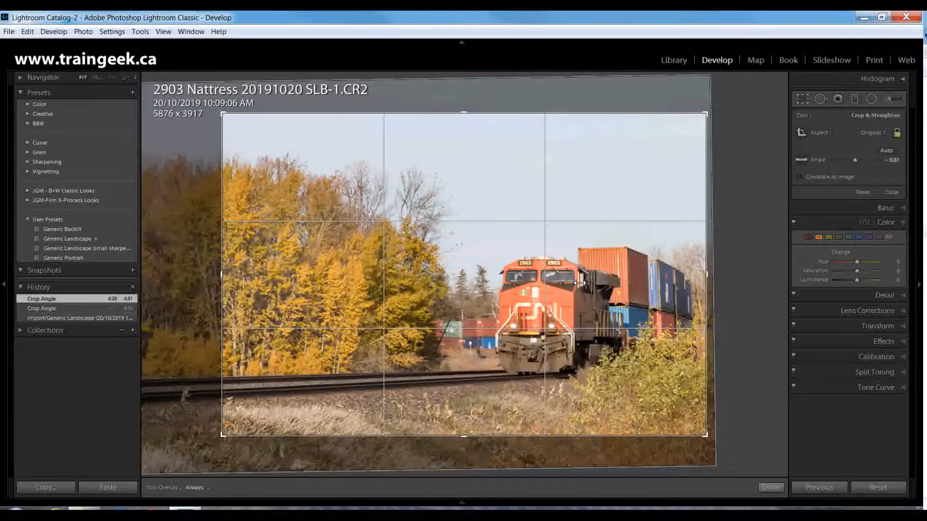
left_click_drag(706, 273, 703, 272)
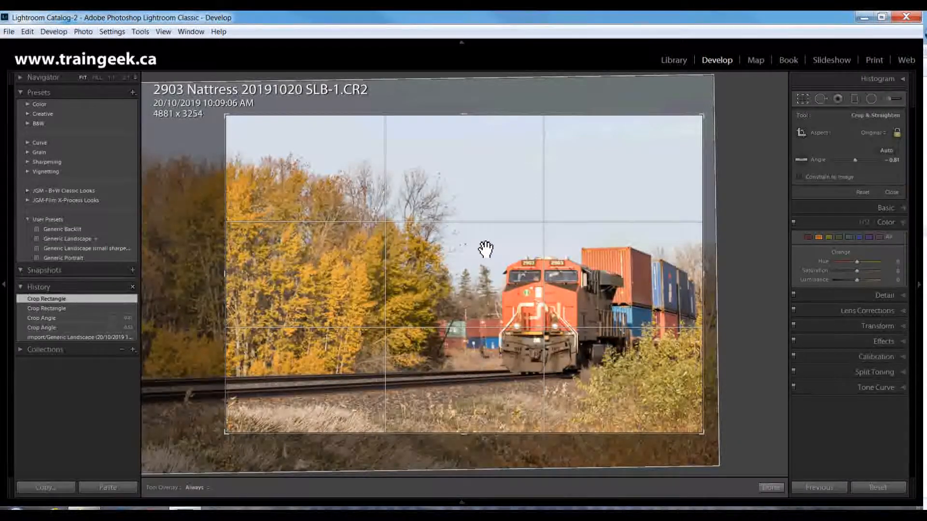
key("Up")
key("Up")
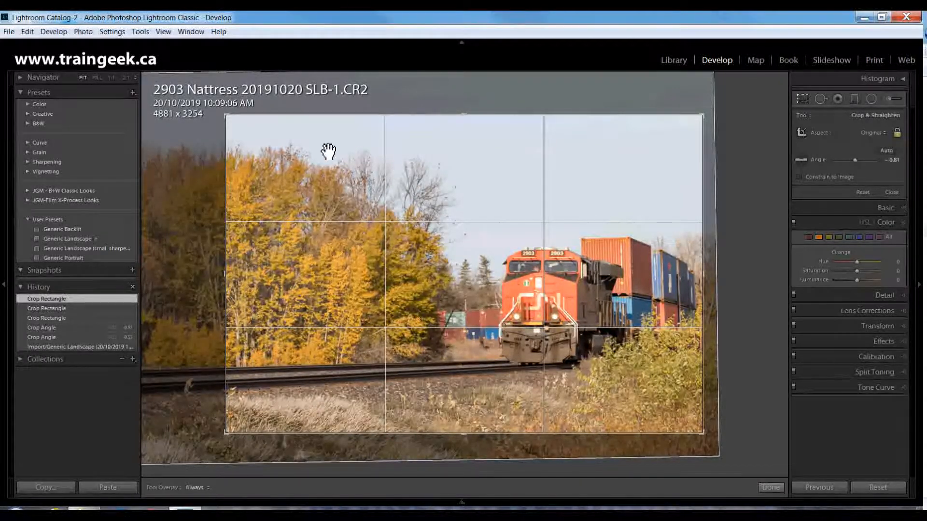
left_click(771, 488)
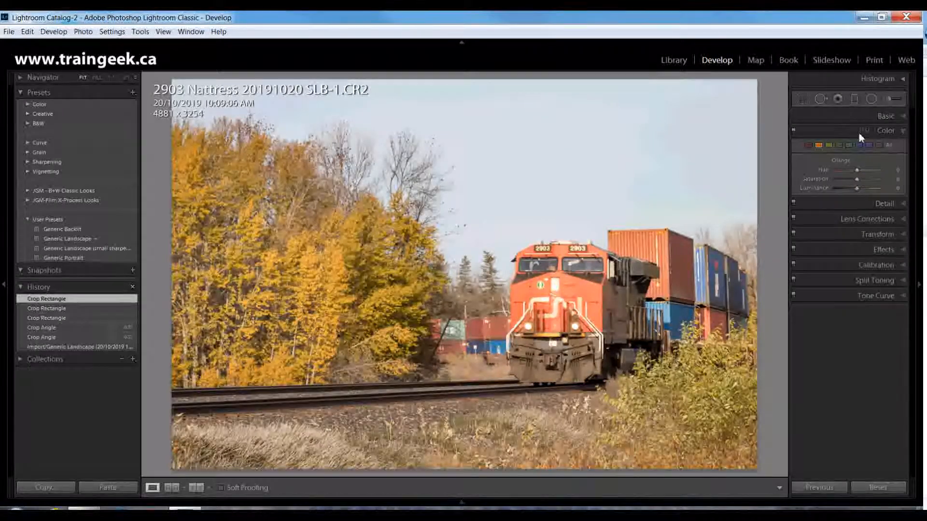
Step: Set the photo's exposure to -0.60 and raise the shadows to +86
left_click(868, 117)
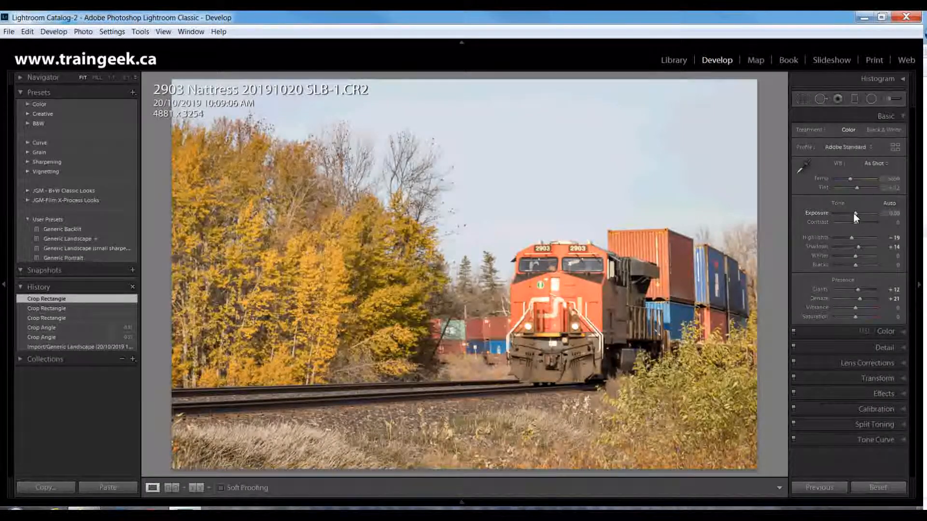
left_click_drag(853, 214, 852, 214)
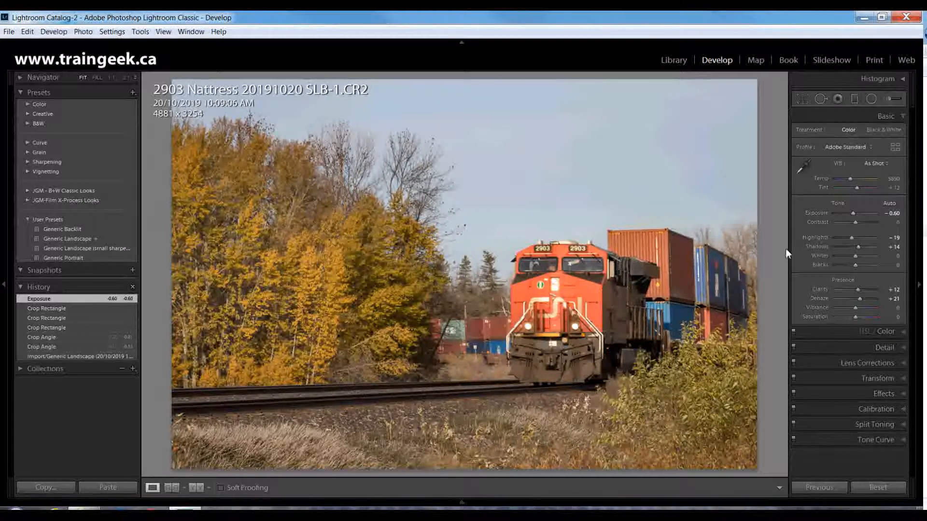
left_click_drag(859, 247, 872, 248)
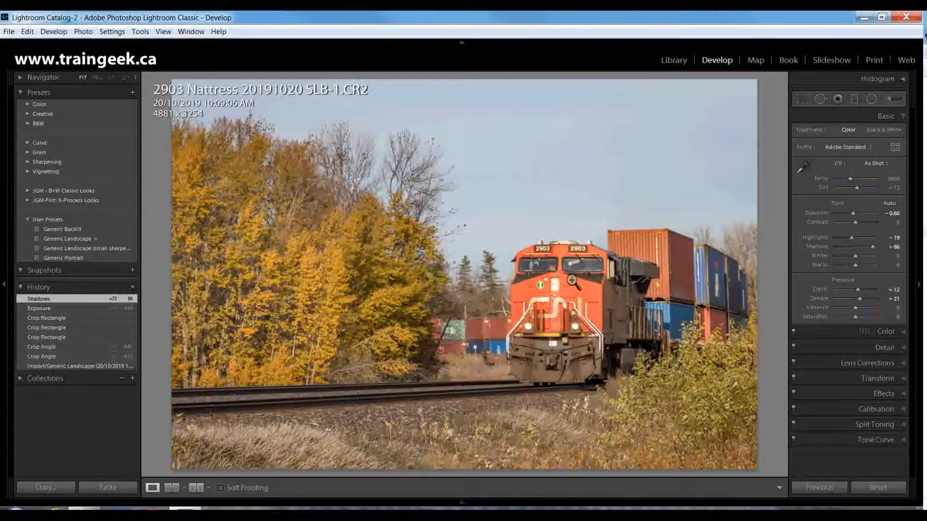
Step: Try a saturation boost of +17 and a vibrance boost of +62 on the whole photo, undoing each one
left_click_drag(857, 317, 858, 317)
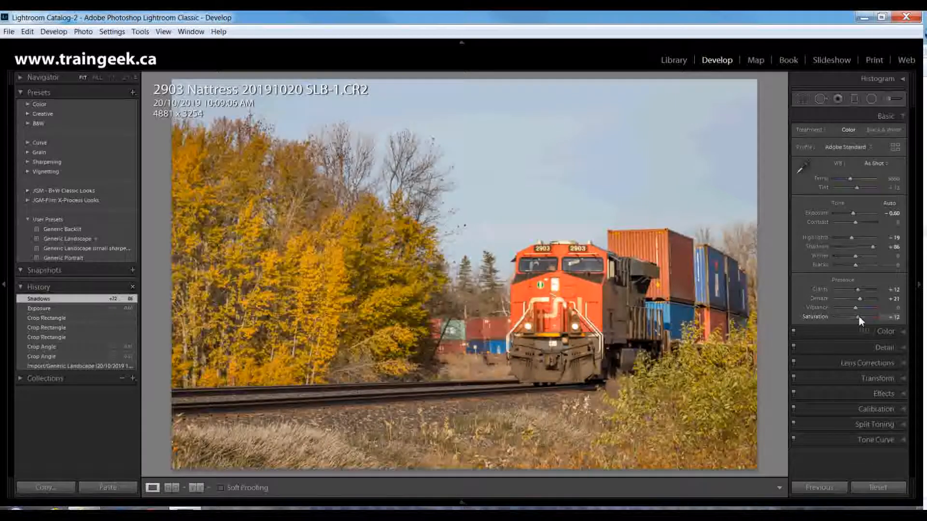
left_click_drag(858, 317, 859, 316)
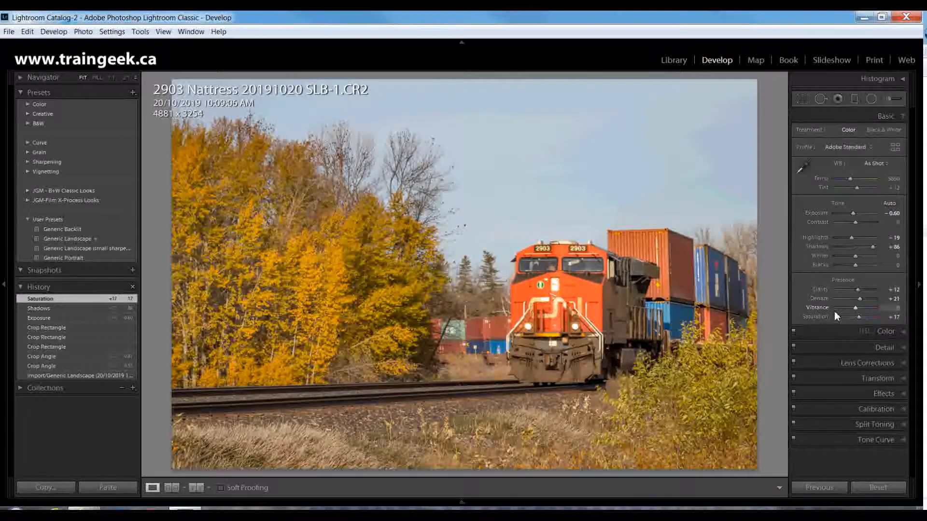
key("ctrl+z")
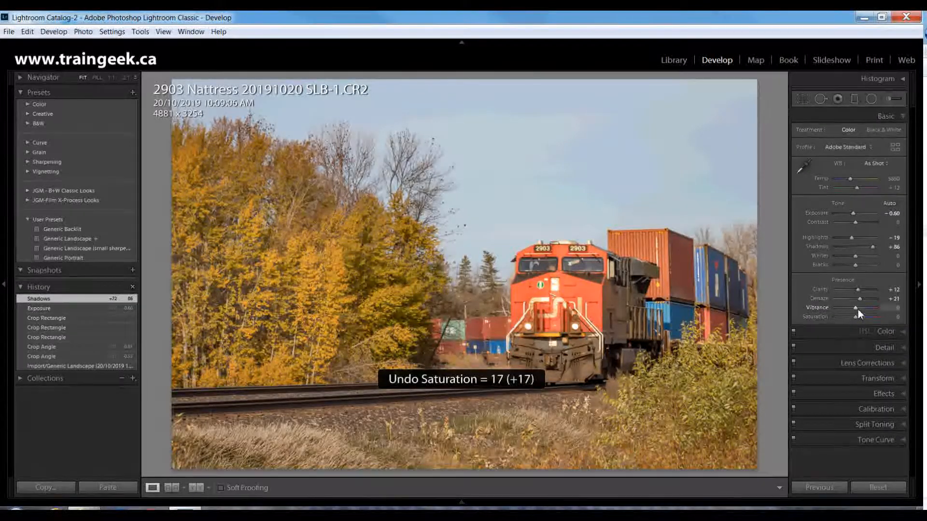
left_click_drag(856, 308, 870, 309)
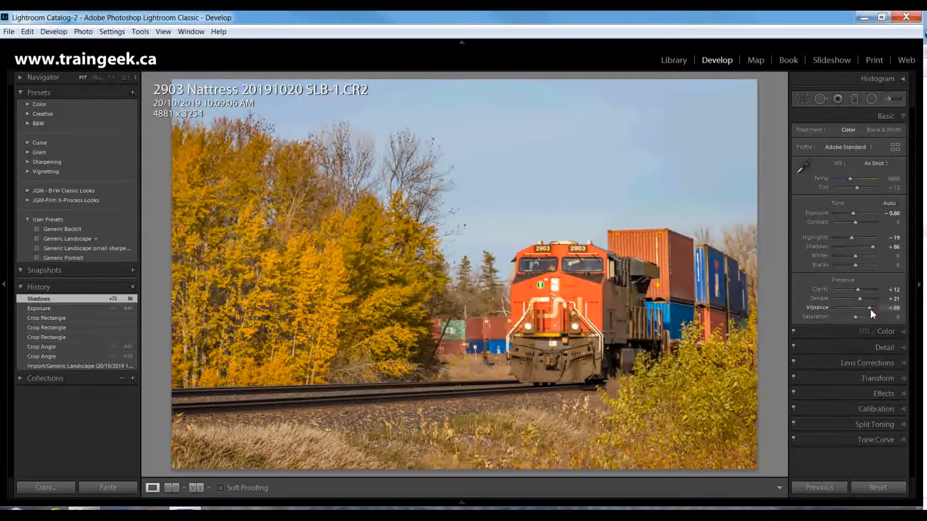
left_click_drag(870, 309, 862, 309)
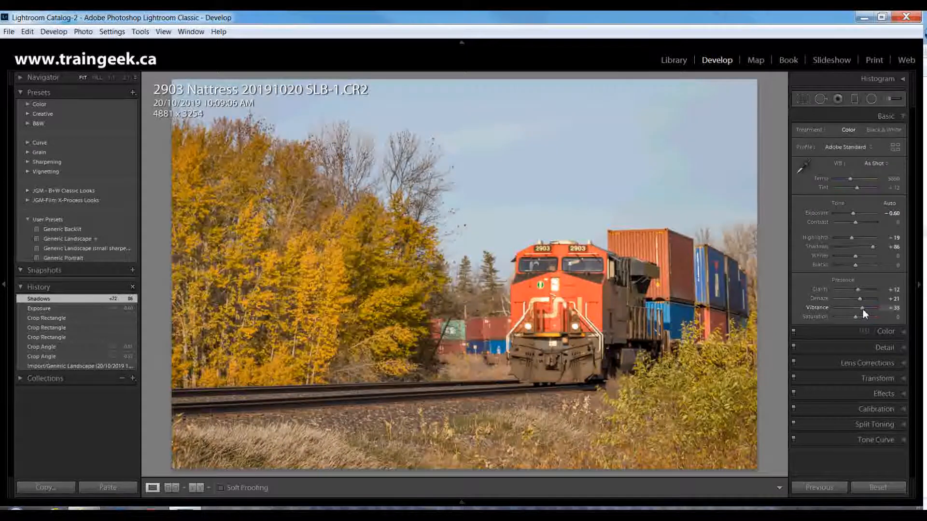
left_click_drag(862, 309, 869, 309)
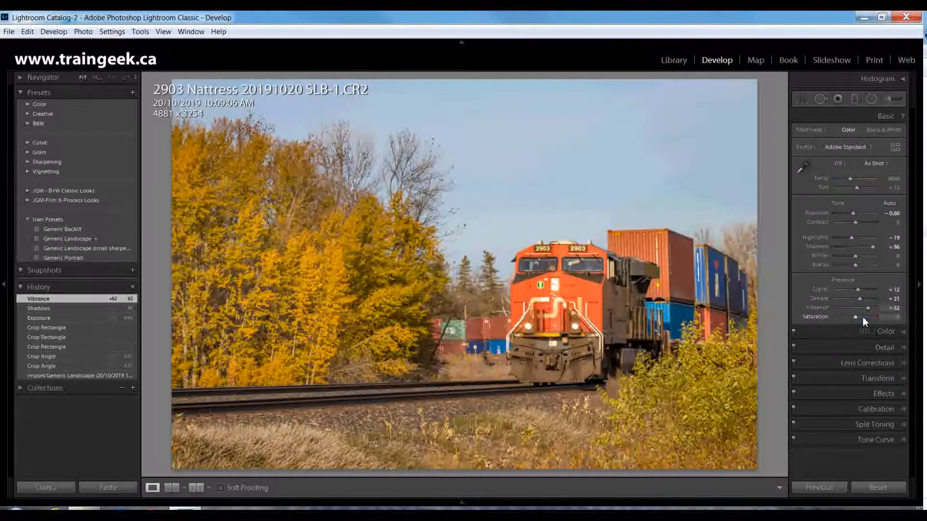
key("ctrl+z")
key("ctrl+z")
key("ctrl+shift+z")
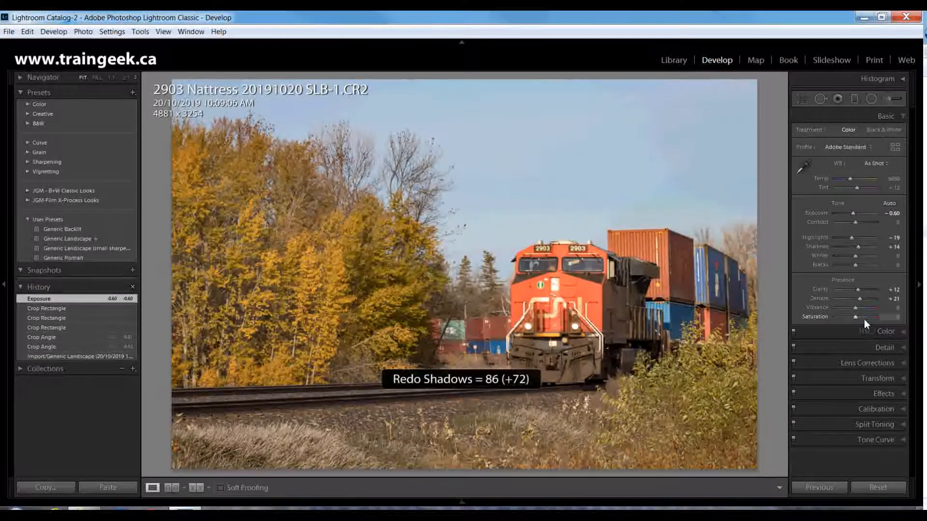
Step: Set the photo's overall saturation to +17 and lower the red saturation to -24
left_click_drag(856, 318, 860, 320)
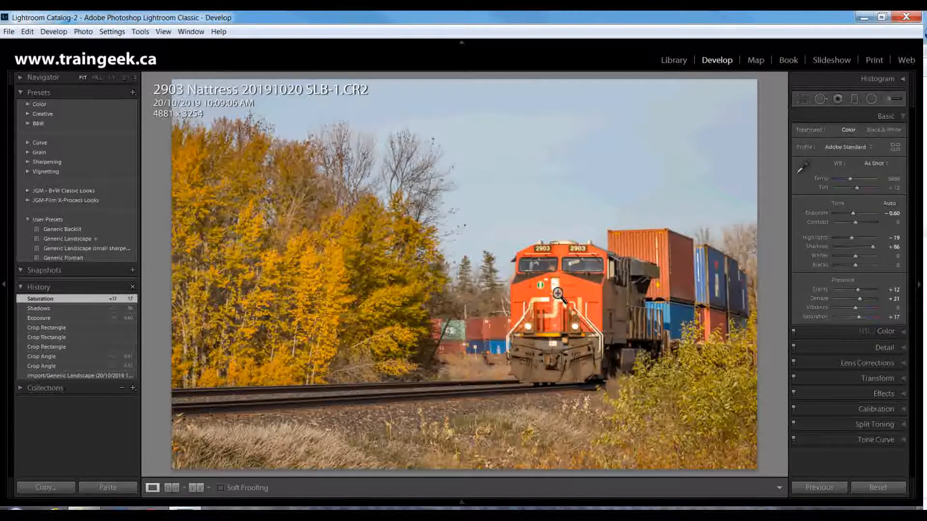
left_click(887, 334)
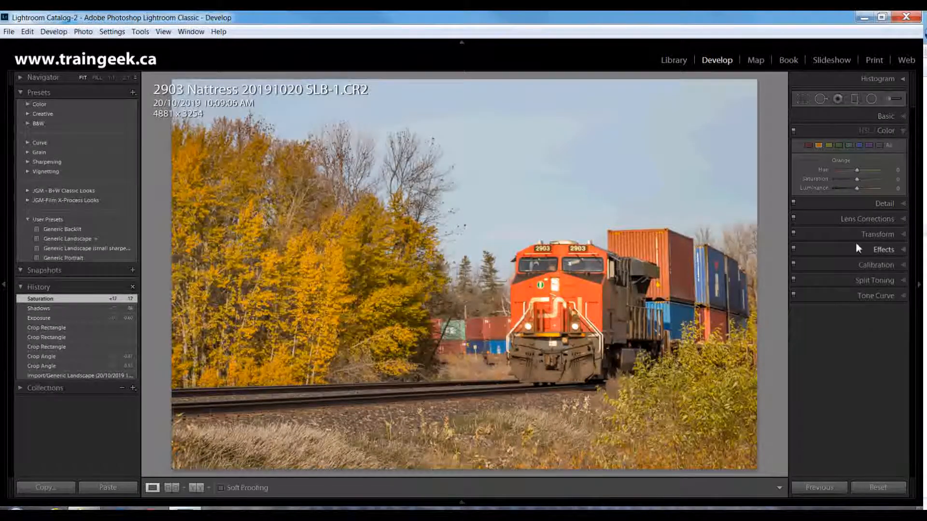
left_click(809, 145)
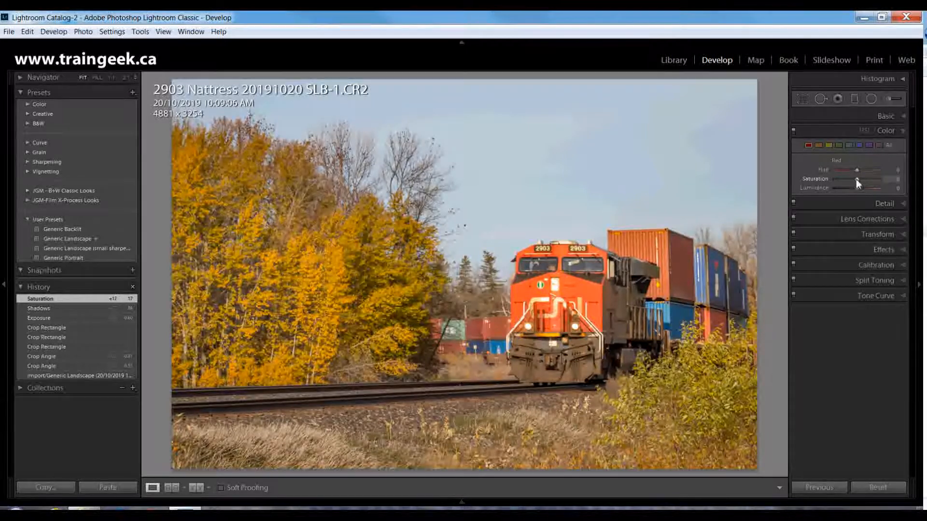
left_click_drag(857, 179, 852, 180)
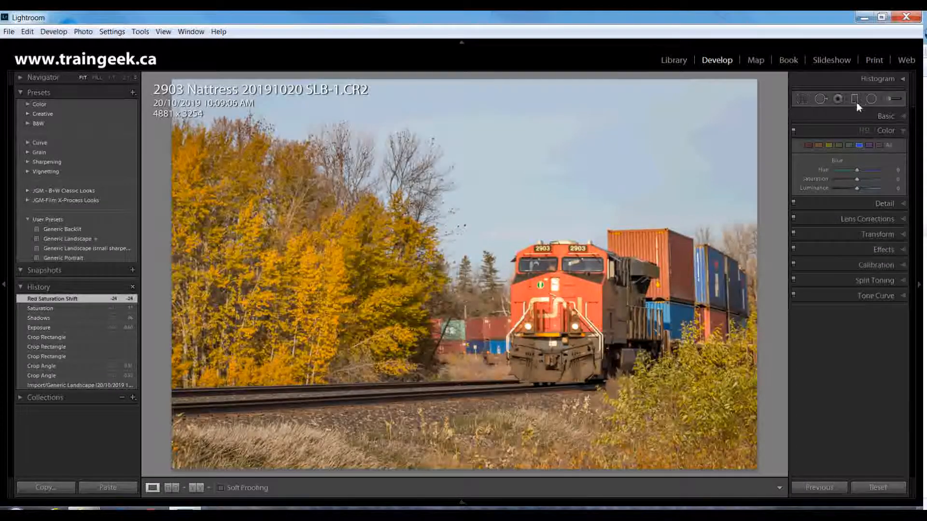
Step: Add a wide elliptical radial filter over the sky with exposure 0.00 and saturation 28
left_click(871, 99)
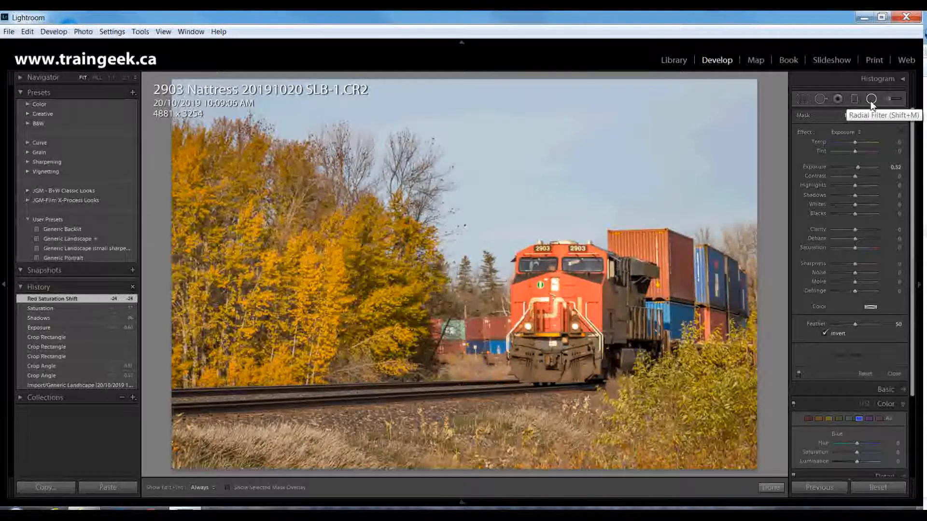
double_click(859, 167)
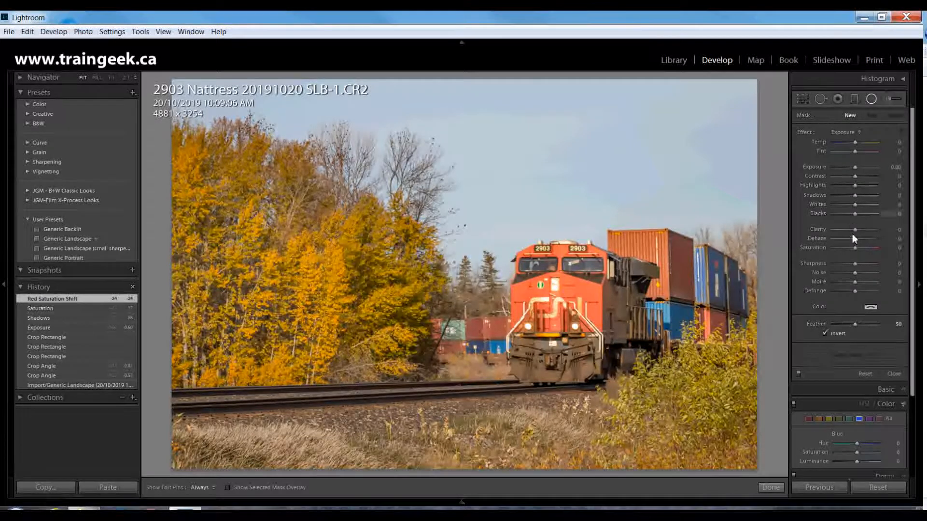
left_click_drag(853, 248, 860, 248)
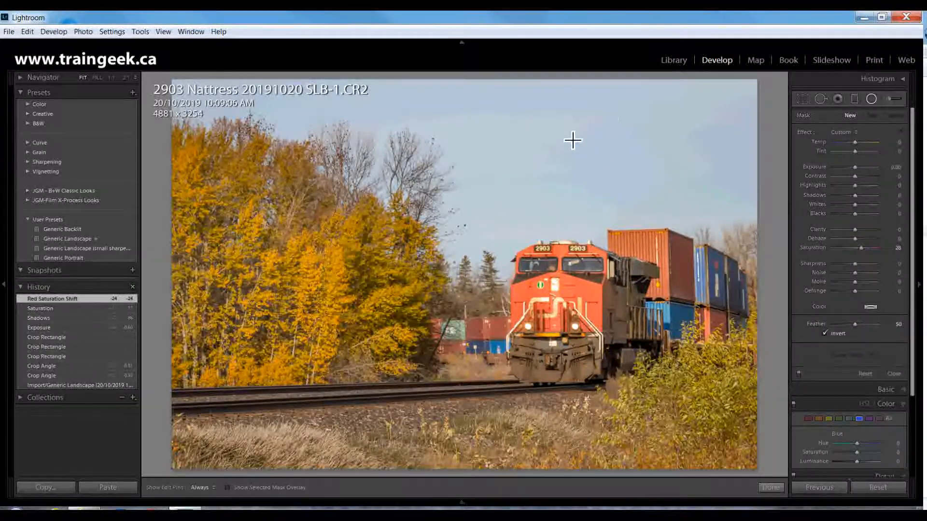
mouse_move(512, 181)
left_mouse_down()
mouse_move(430, 180)
mouse_move(364, 159)
mouse_move(385, 167)
left_mouse_up()
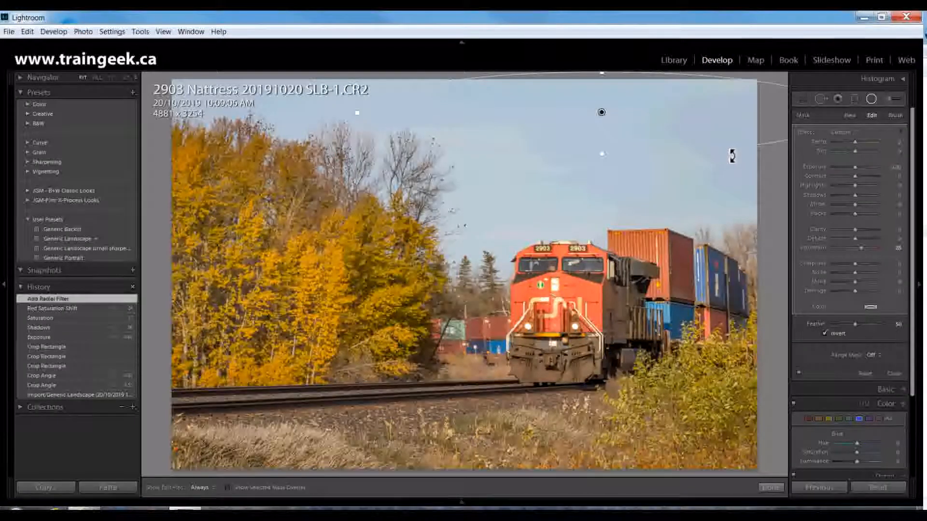
Step: Rotate, enlarge and reposition the radial filter so it covers the sky and its lower edge follows the slope of the treetops
left_click_drag(731, 154, 729, 168)
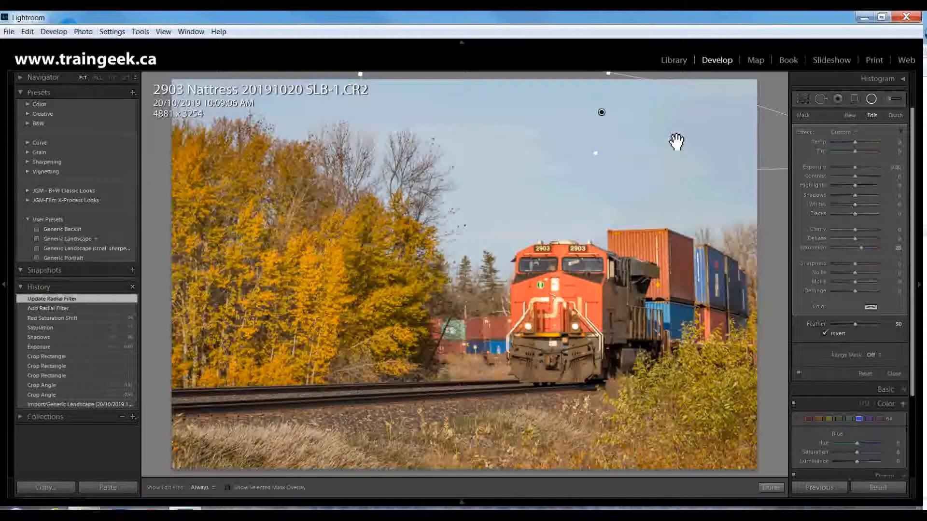
left_click_drag(579, 173, 483, 204)
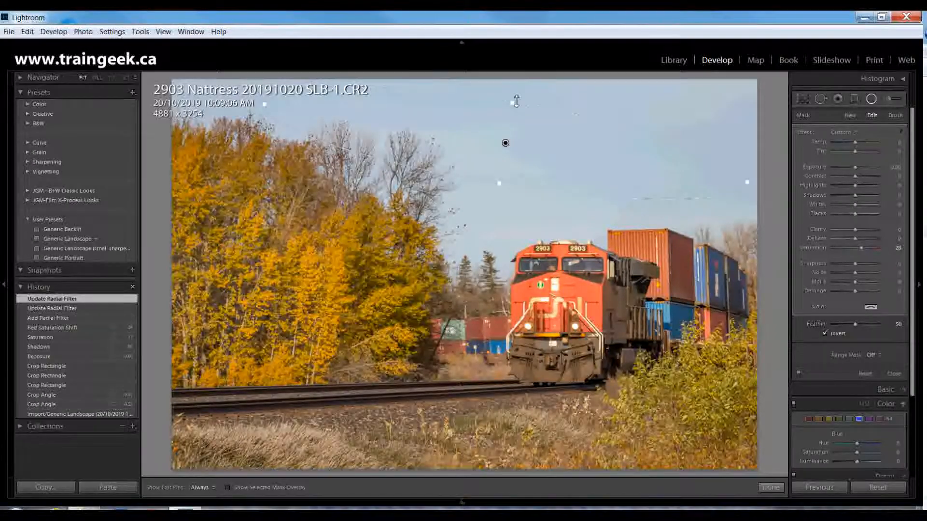
left_click_drag(513, 102, 555, 52)
left_click_drag(540, 123, 540, 121)
left_click_drag(495, 212, 492, 233)
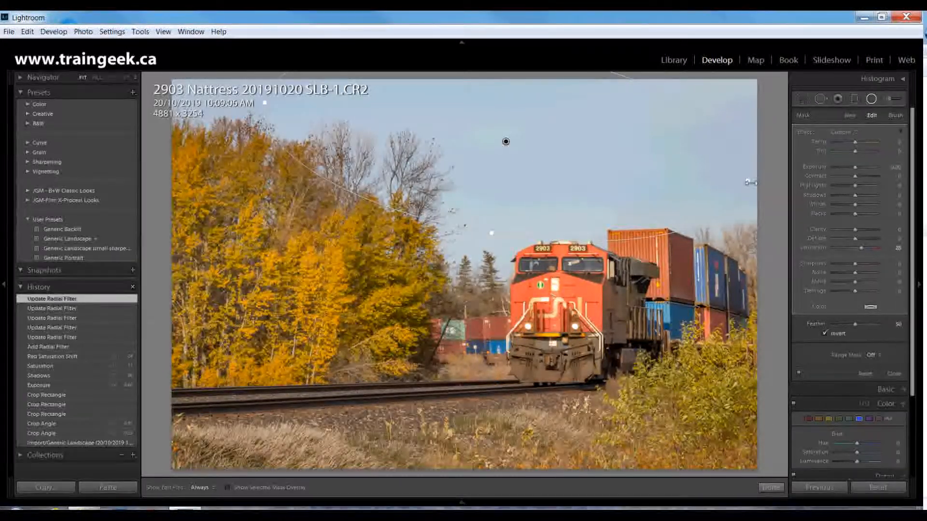
left_click_drag(747, 181, 790, 189)
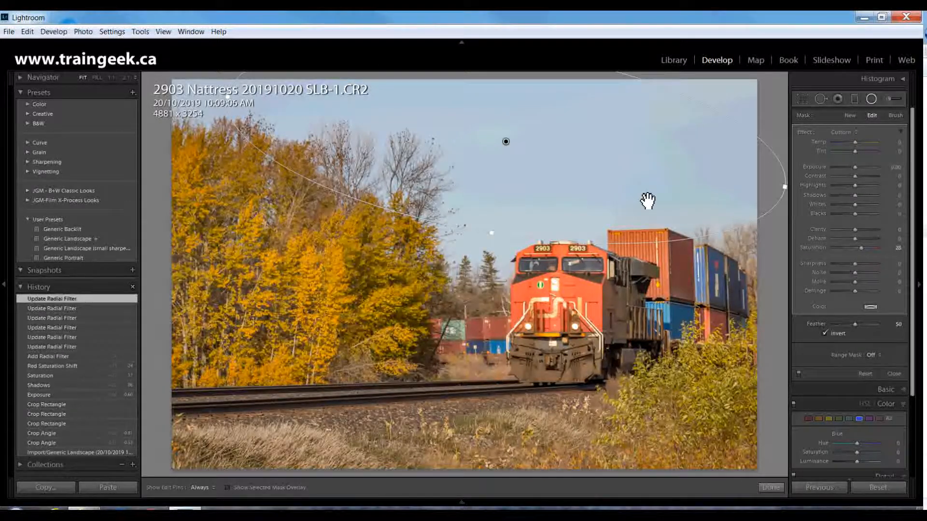
left_click_drag(639, 201, 657, 193)
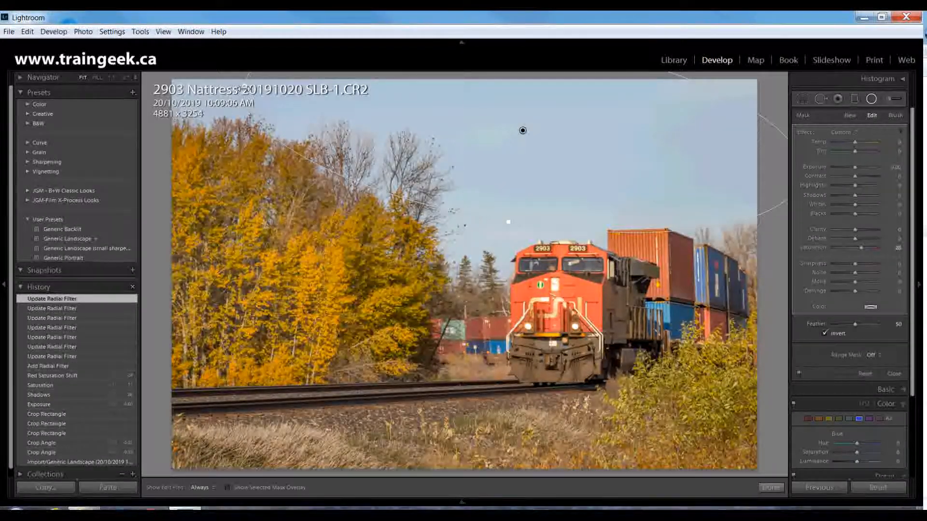
left_click_drag(242, 87, 199, 80)
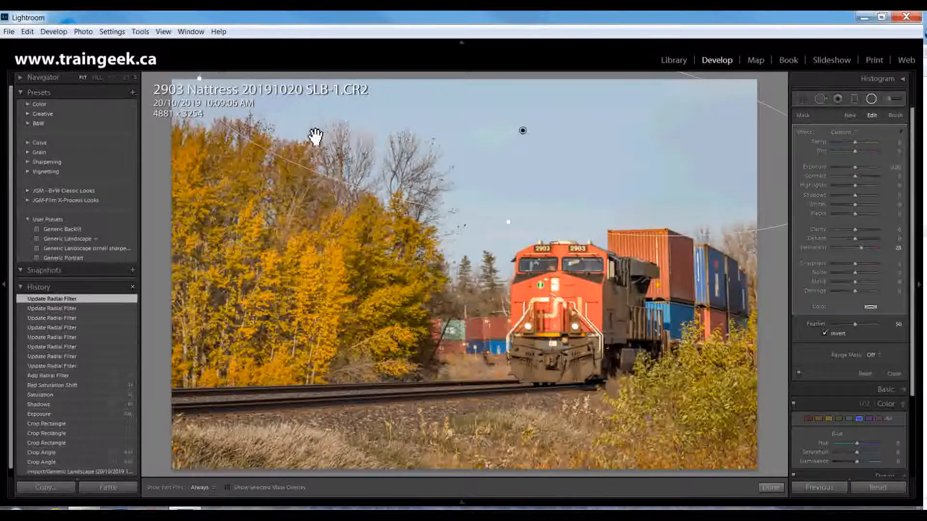
left_click_drag(613, 172, 594, 169)
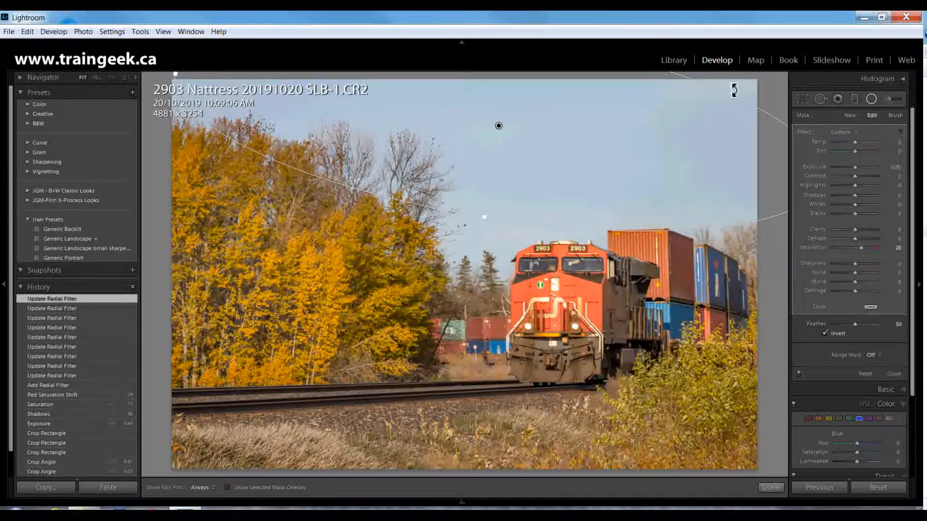
left_click_drag(484, 217, 480, 240)
left_click_drag(510, 190, 496, 172)
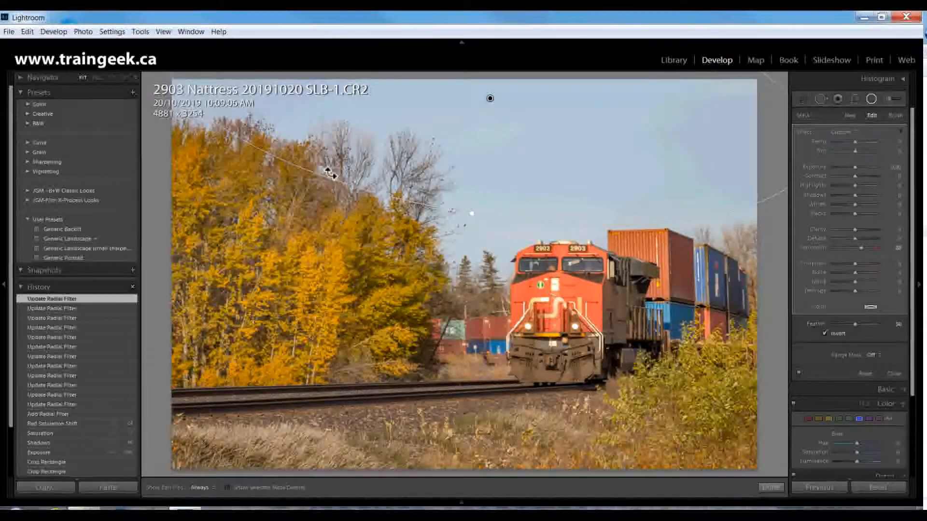
left_click_drag(327, 175, 324, 180)
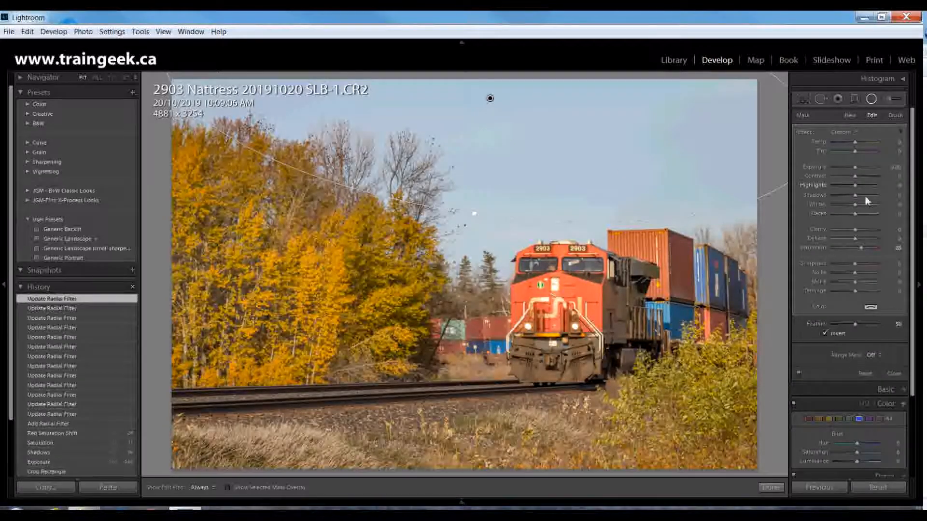
Step: Set the sky radial filter's saturation to 61 and exposure to -0.05, and fine-tune its contrast
left_click_drag(862, 248, 870, 249)
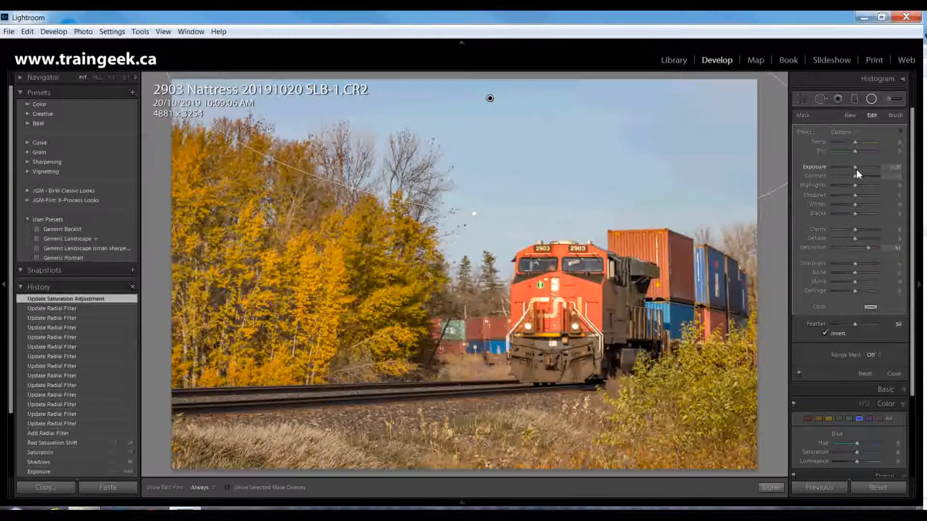
left_click_drag(855, 170, 855, 169)
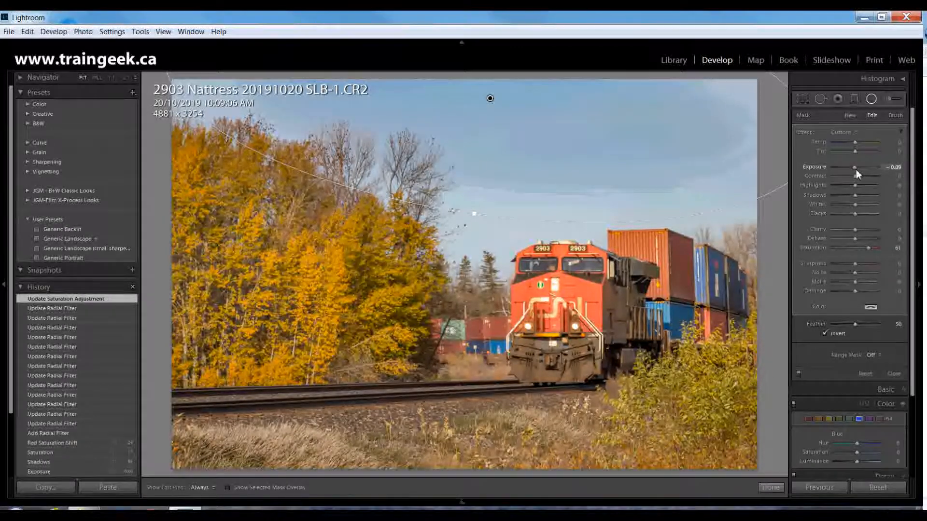
left_click_drag(855, 169, 852, 172)
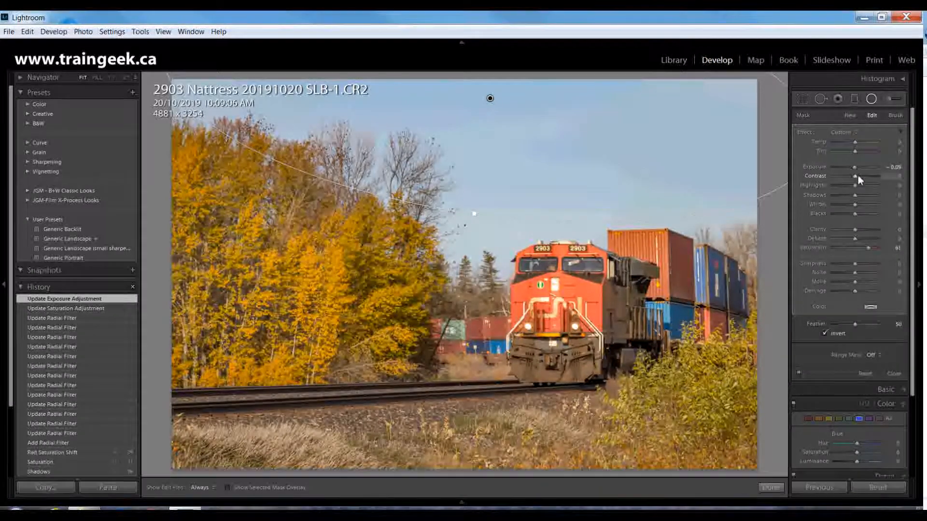
mouse_move(855, 176)
left_mouse_down()
mouse_move(872, 178)
mouse_move(855, 179)
left_mouse_up()
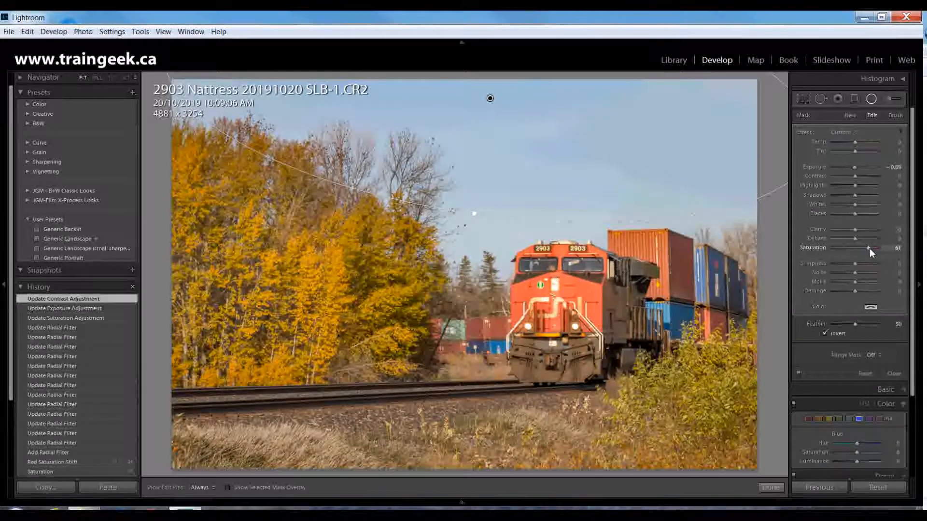
Step: Slightly raise the sky radial filter's saturation and compare the photo with its state before the filter was added
left_click_drag(870, 247, 873, 248)
left_click(893, 374)
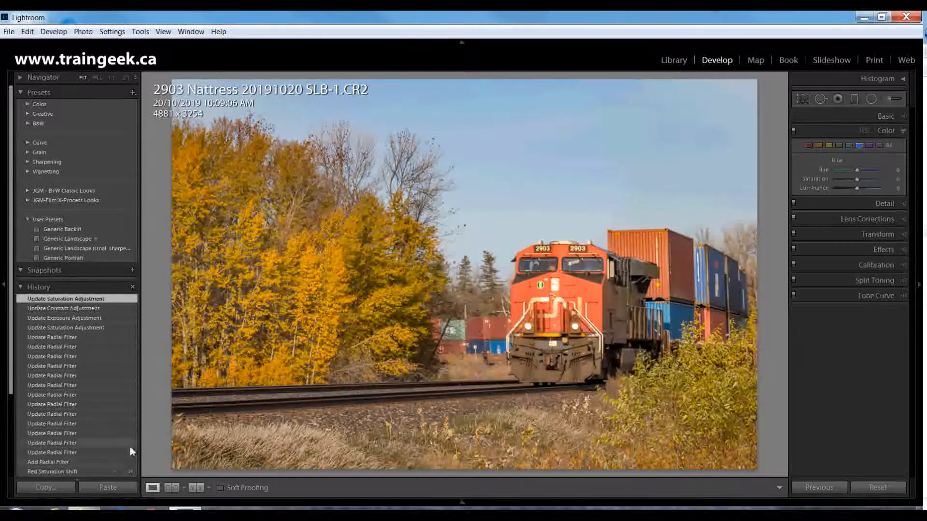
left_click(126, 471)
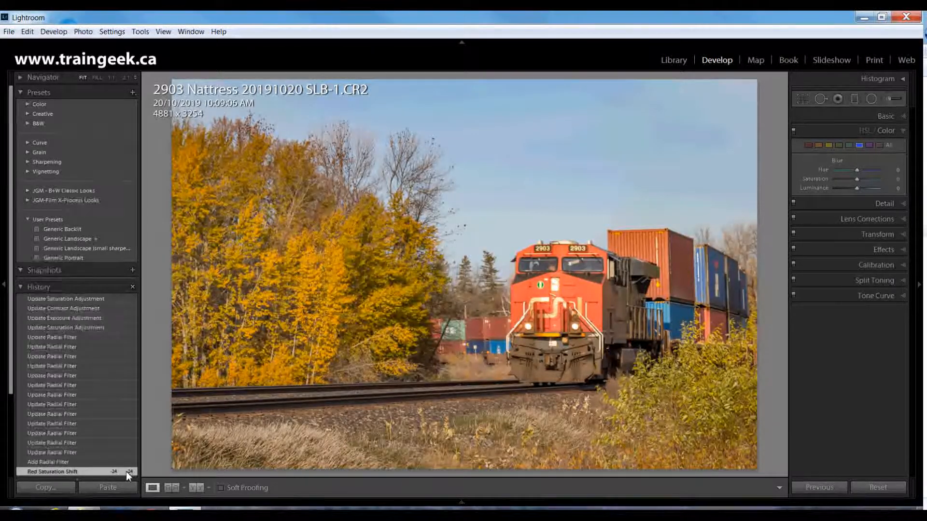
left_click(123, 299)
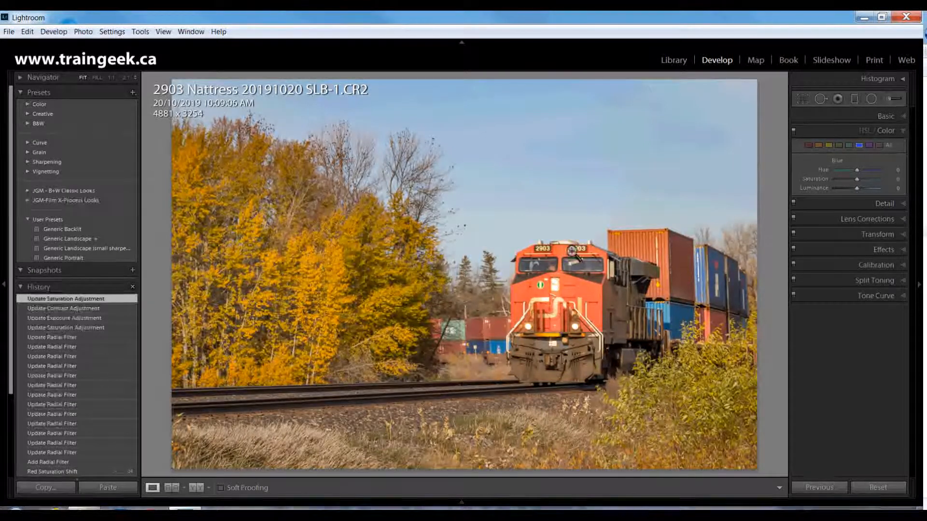
Step: Set the photo's sharpening masking to 100 and sharpening amount to 93, judging the detail up close on the locomotive's cab
left_click(876, 203)
left_click(601, 254)
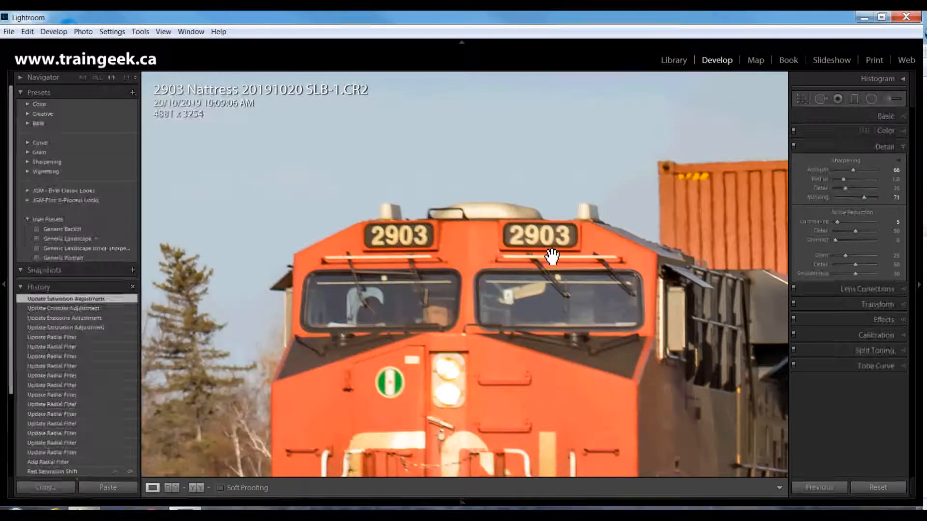
key("alt")
left_click_drag(864, 198, 877, 197)
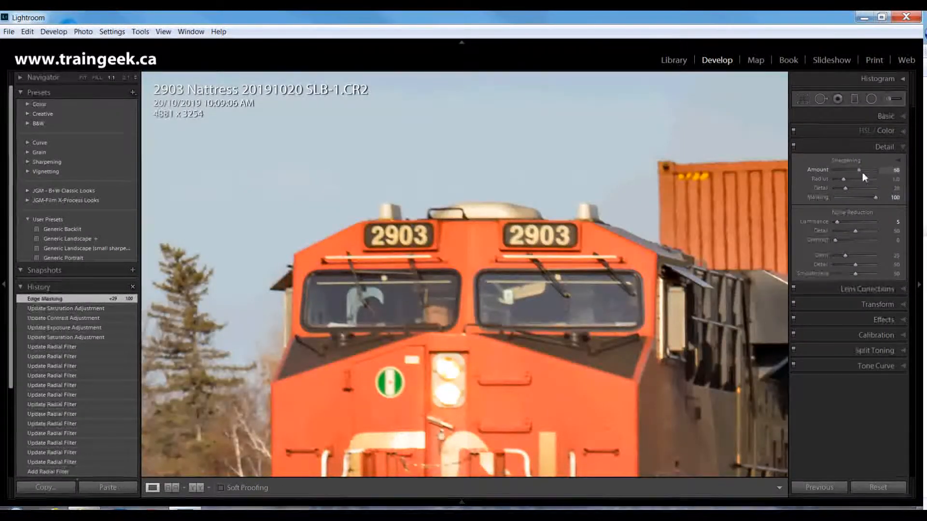
left_click(862, 171)
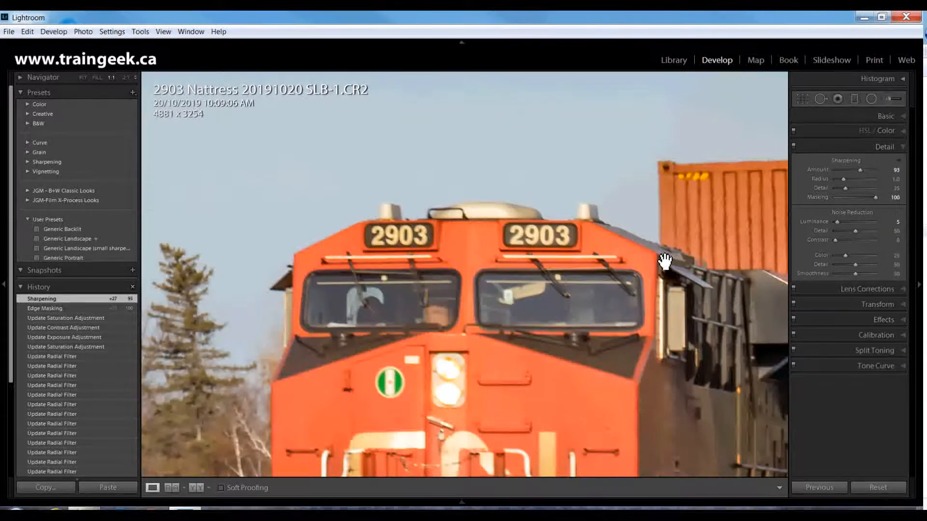
left_click(582, 276)
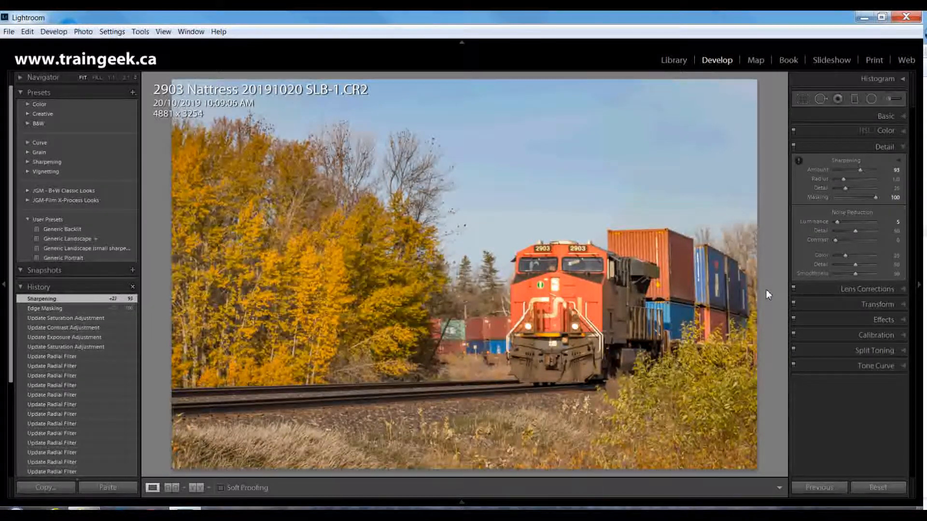
Step: Return to the thumbnail grid of the Current Work collection and browse down to the Winnipeg train photos
key("g")
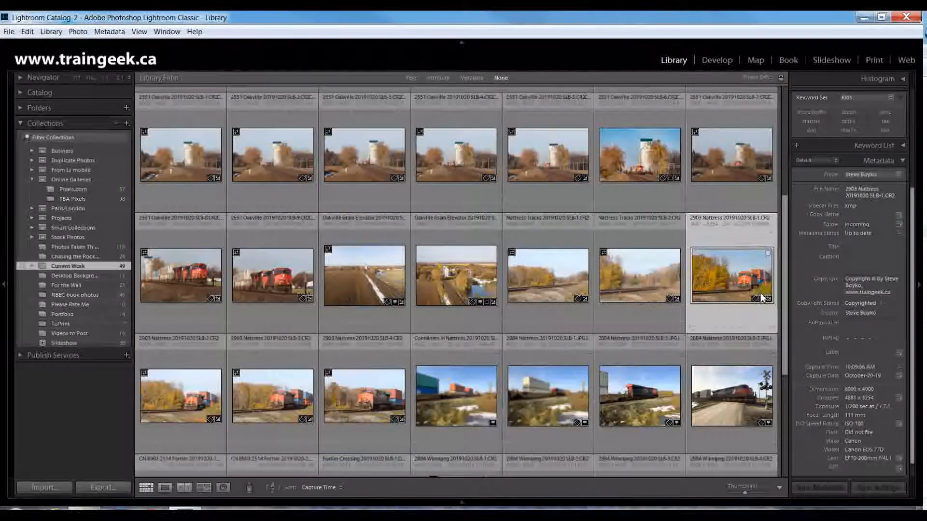
scroll(761, 296, "down", 3)
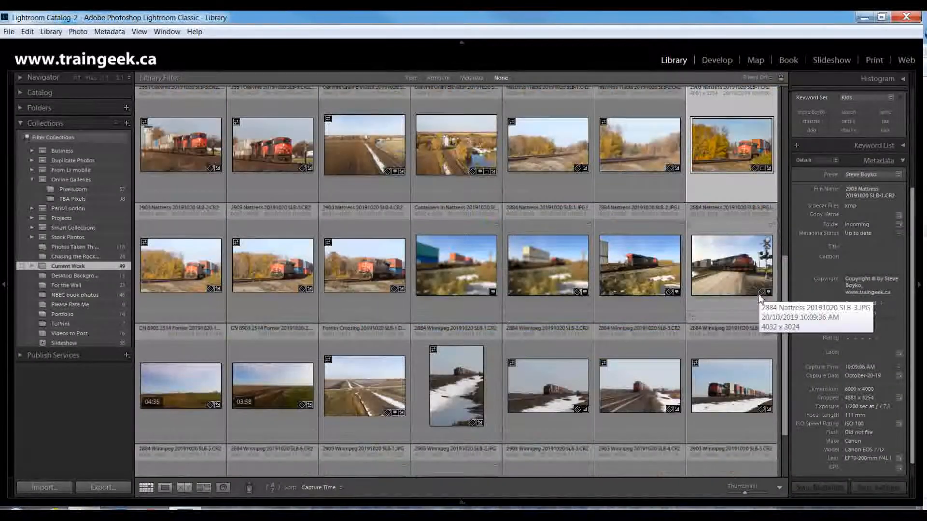
scroll(759, 297, "down", 2)
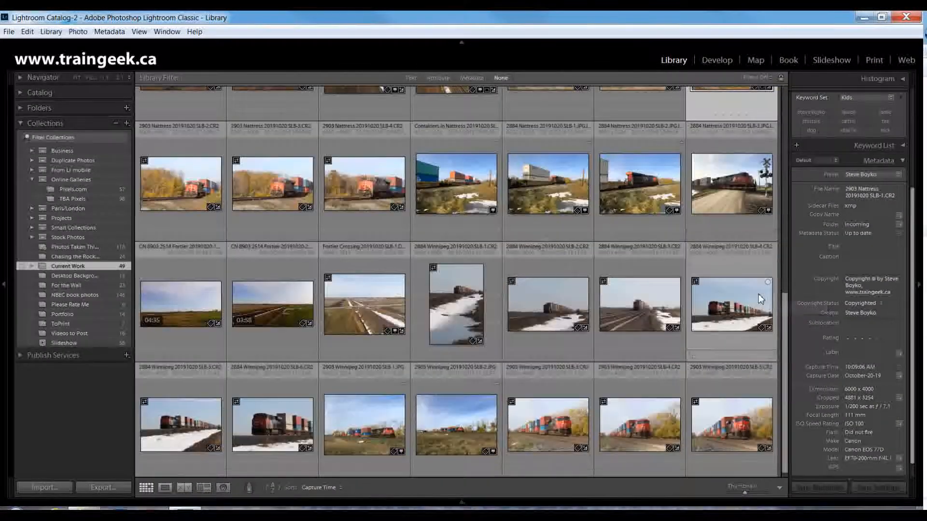
scroll(757, 297, "down", 1)
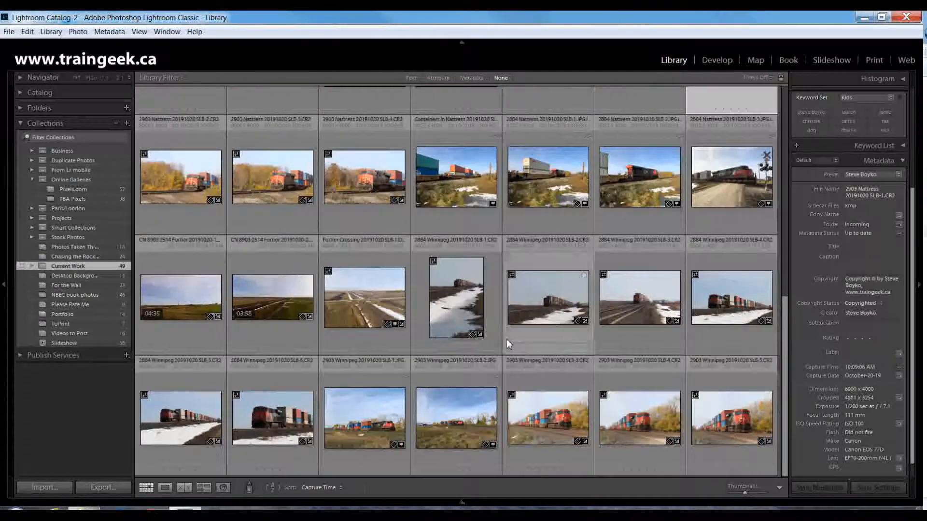